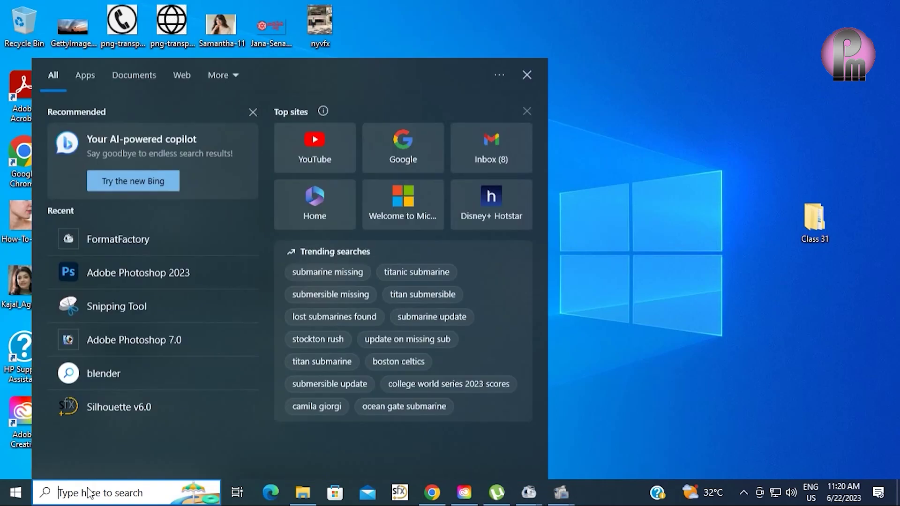
- Search 'photoshop' from the Start menu and launch Adobe Photoshop (Beta)
text(pho)
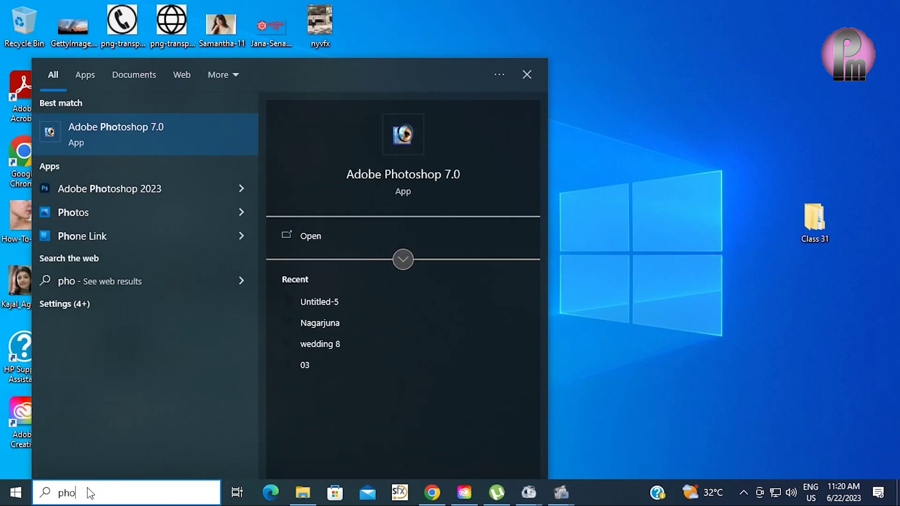
text(tosho)
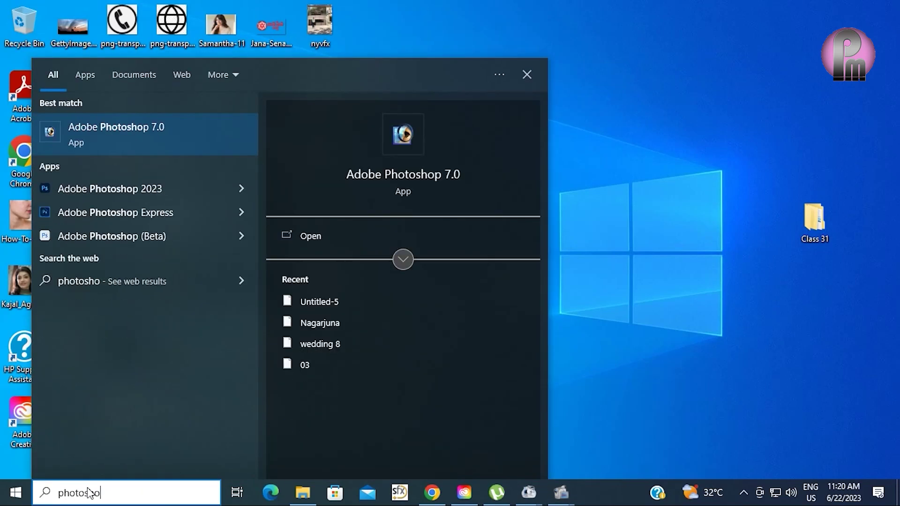
text(p)
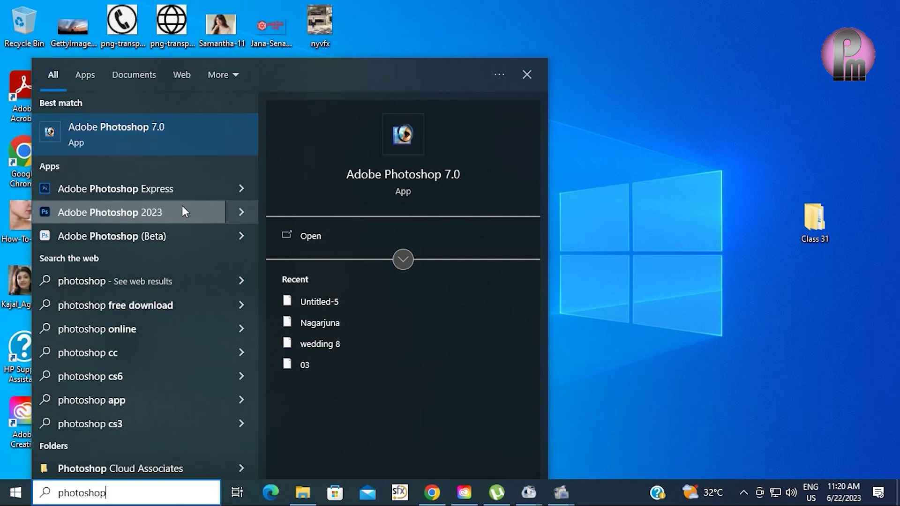
click(180, 235)
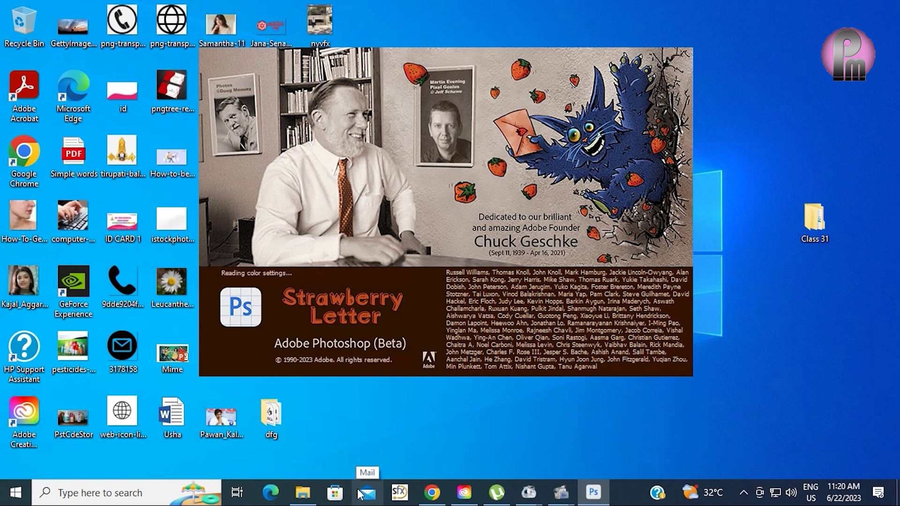
click(139, 493)
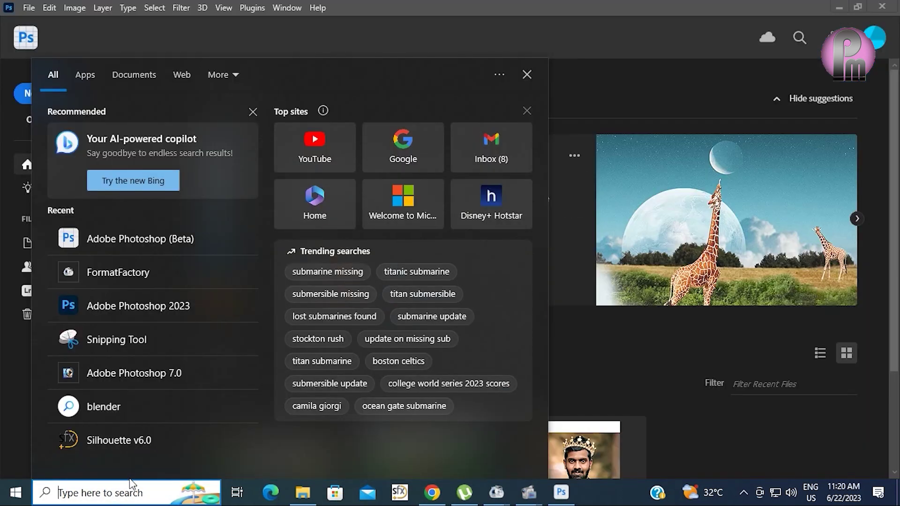
- Open Creative Cloud Desktop and show its Beta apps page
text(cre)
click(172, 146)
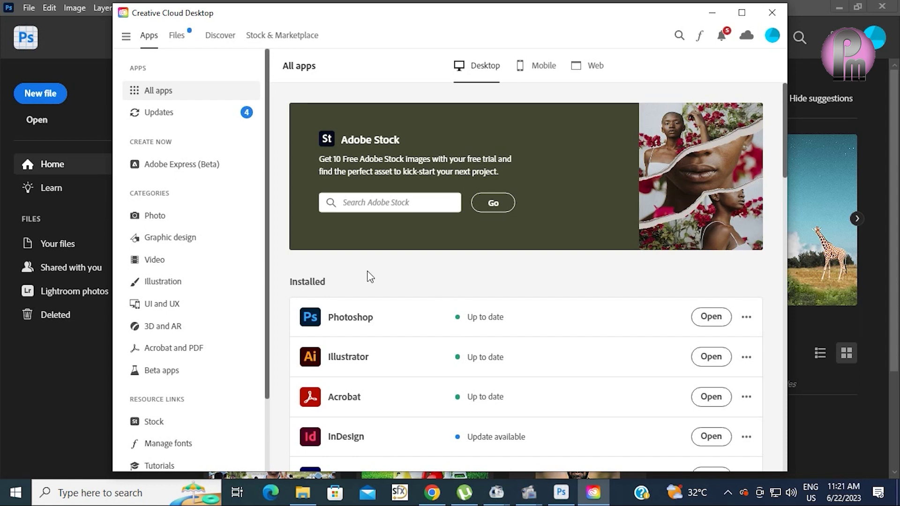
scroll(395, 325, down, 4)
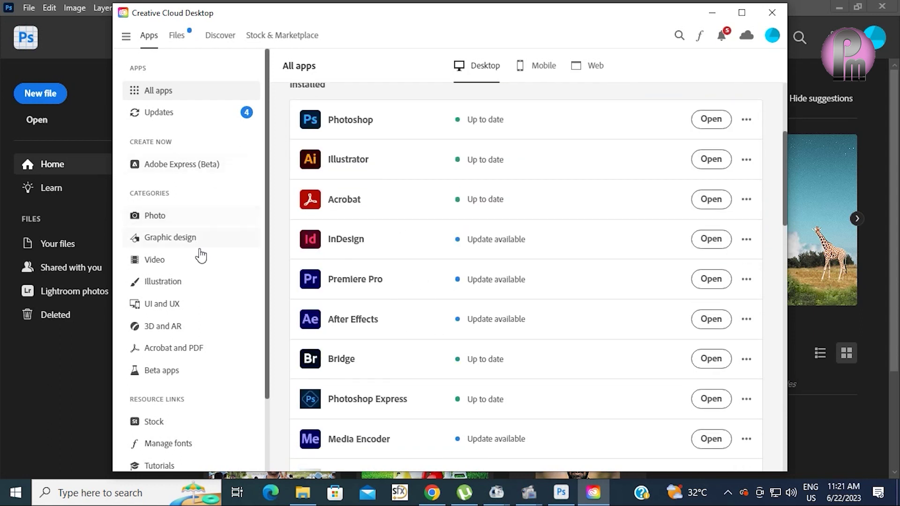
click(154, 377)
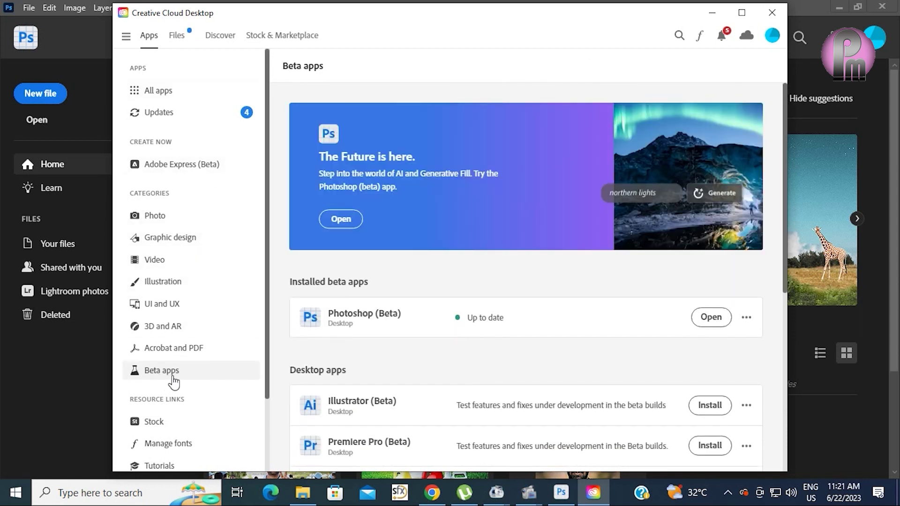
- Check that Photoshop (Beta) is up to date in the beta apps list, then close Creative Cloud
scroll(472, 349, down, 1)
scroll(478, 340, down, 3)
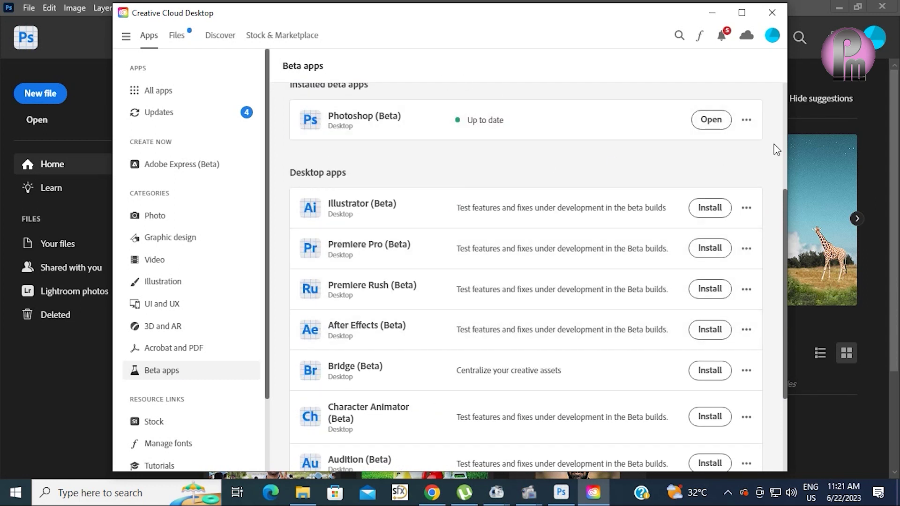
scroll(534, 306, down, 2)
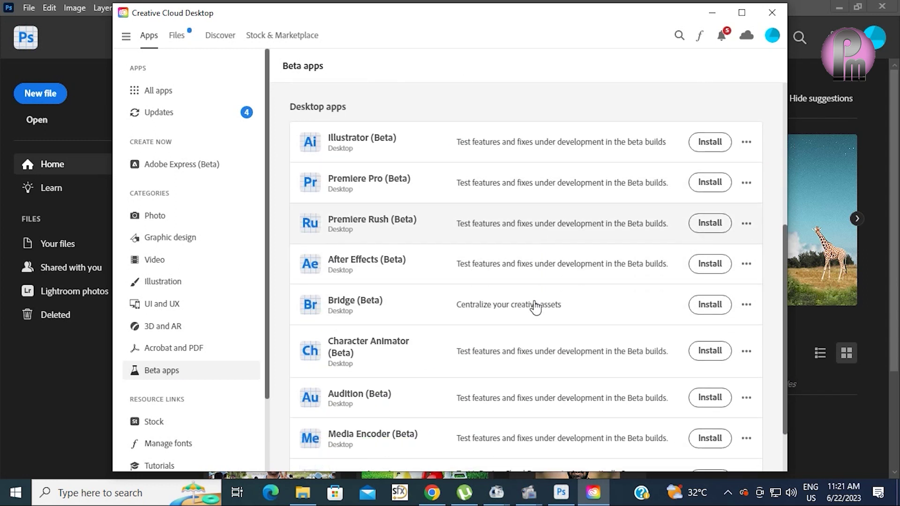
scroll(536, 307, down, 1)
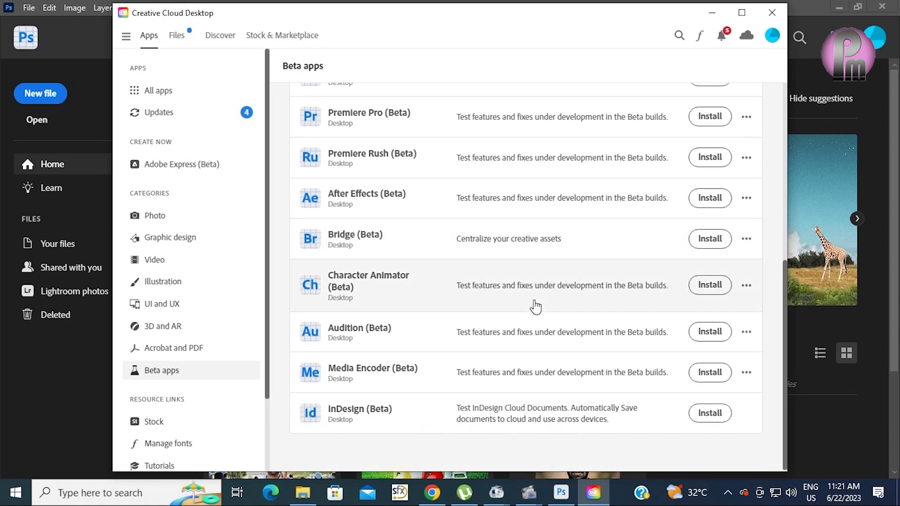
scroll(536, 308, up, 8)
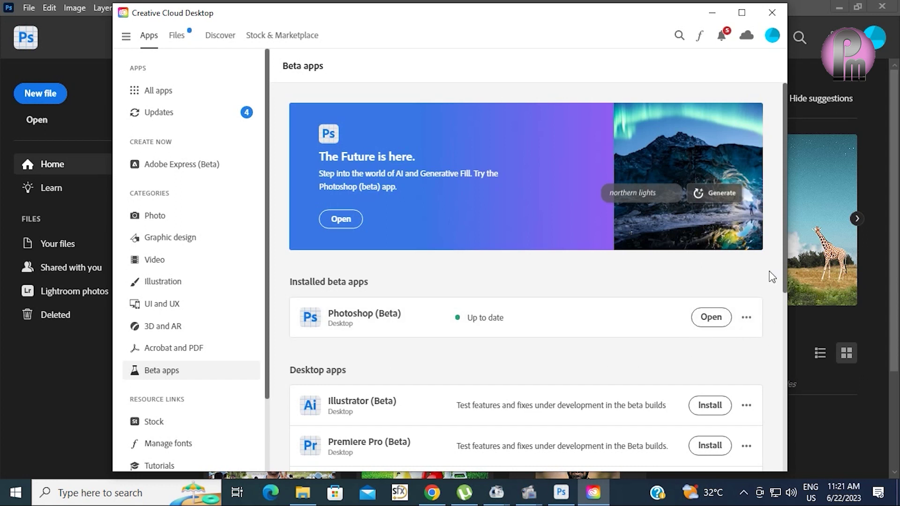
click(773, 13)
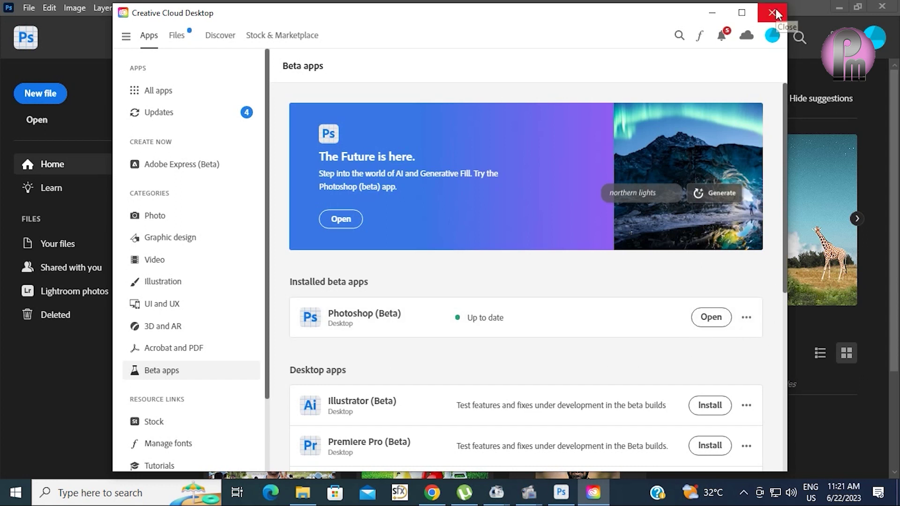
scroll(535, 334, down, 2)
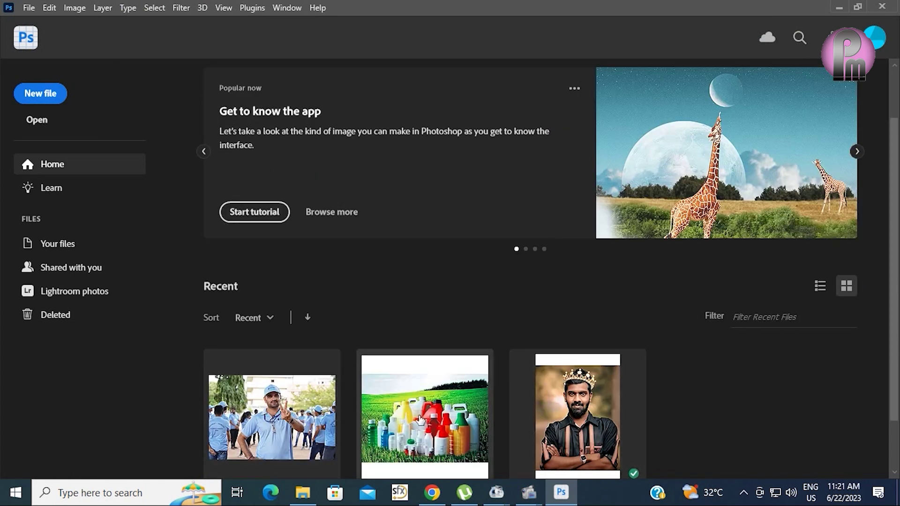
- Open DSC04580.JPG from Recent and zoom to 66.7% on the ID badge
click(309, 425)
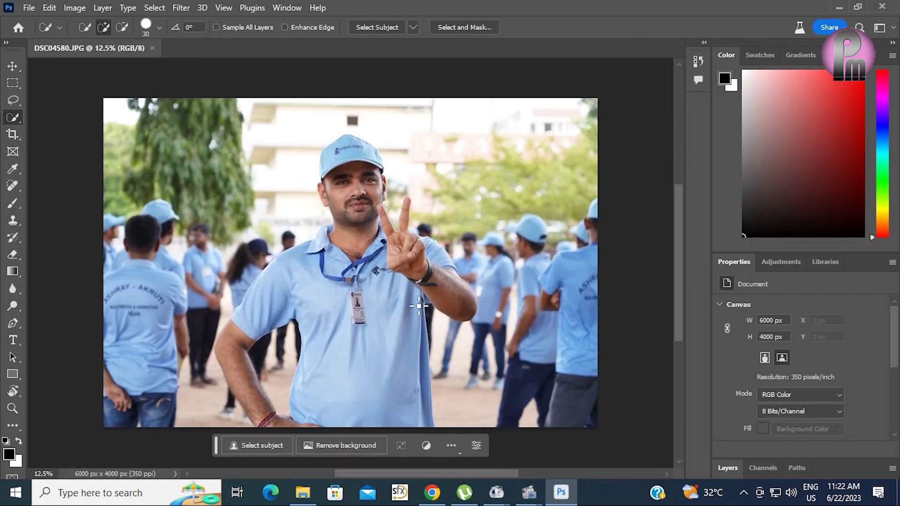
scroll(412, 295, down, 2)
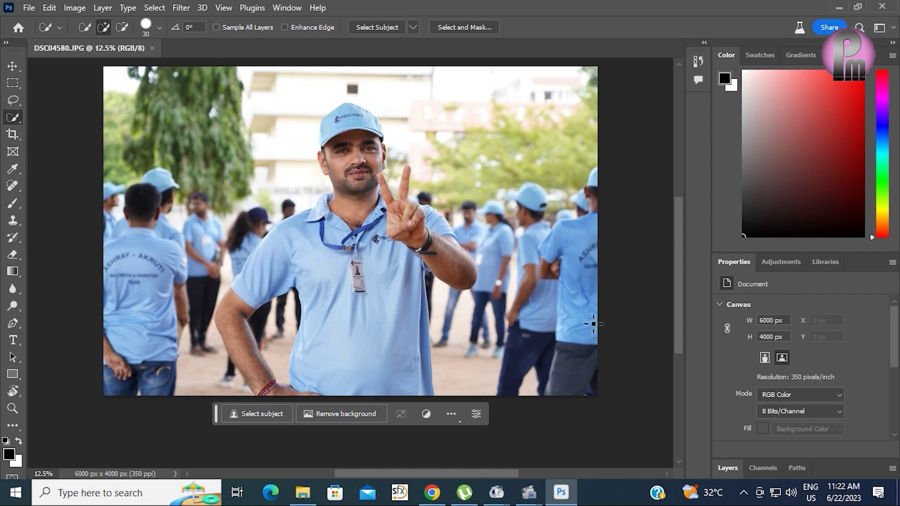
key(ctrl+plus)
key(ctrl+plus)
key(ctrl+plus)
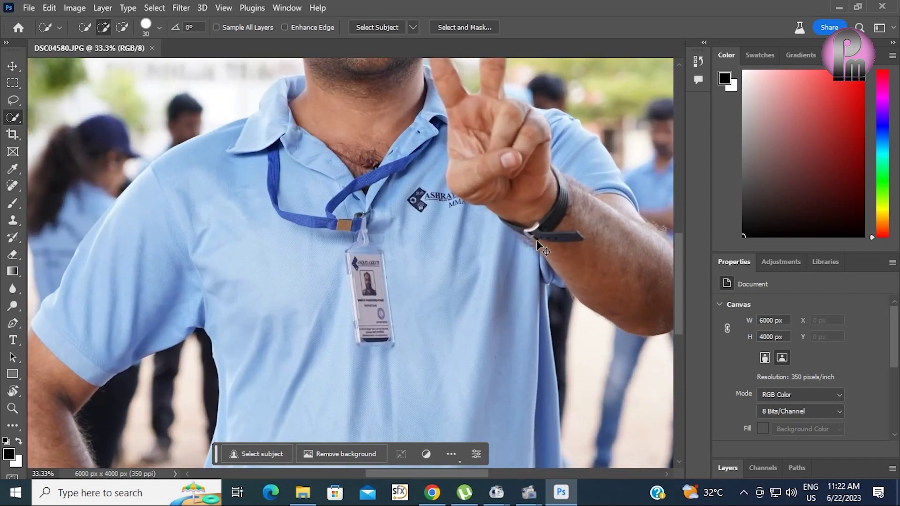
mouse_move(396, 344)
mouse_down()
mouse_move(394, 277)
mouse_move(372, 345)
mouse_up()
key(ctrl+plus)
key(ctrl+plus)
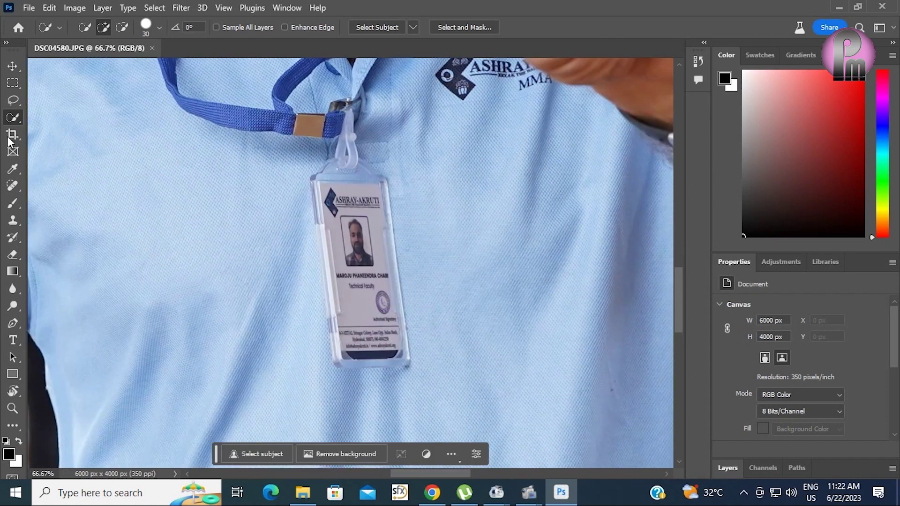
- Select the hanging ID badge with the freehand Lasso Tool
right_click(14, 121)
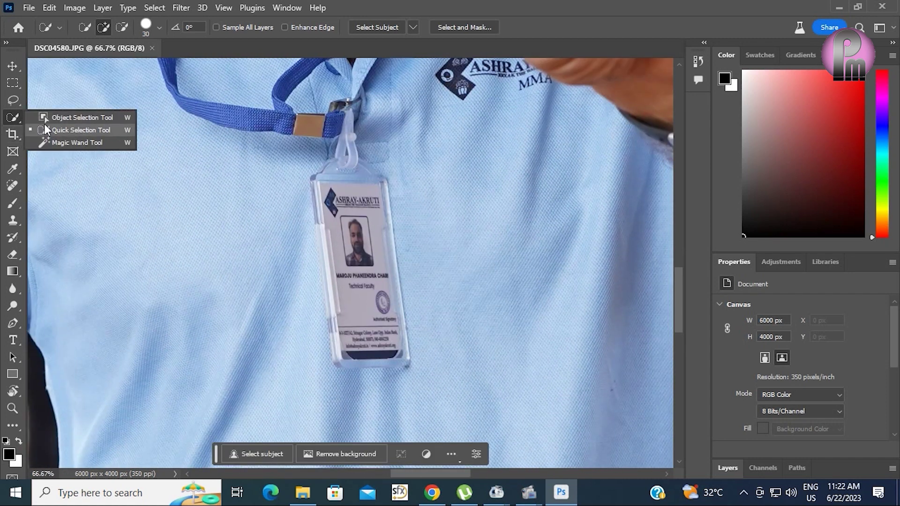
click(21, 99)
right_click(21, 99)
click(57, 99)
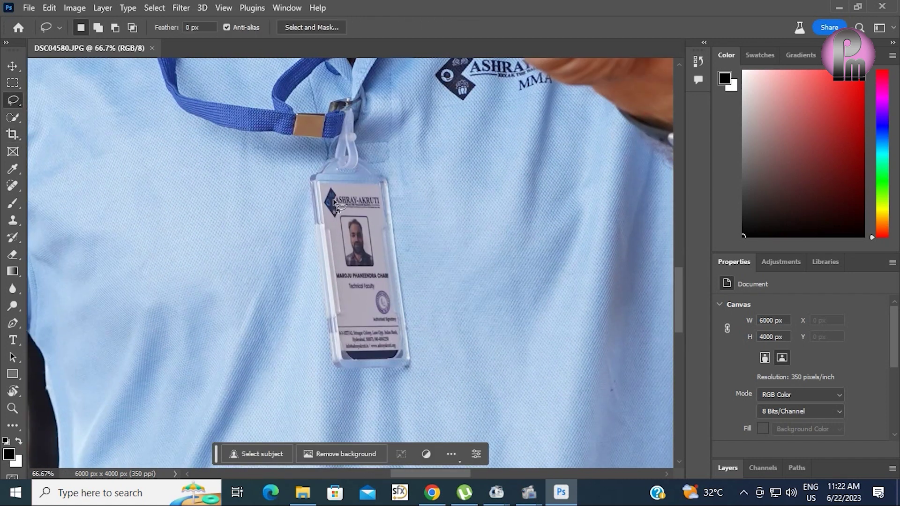
drag(337, 155, 314, 164)
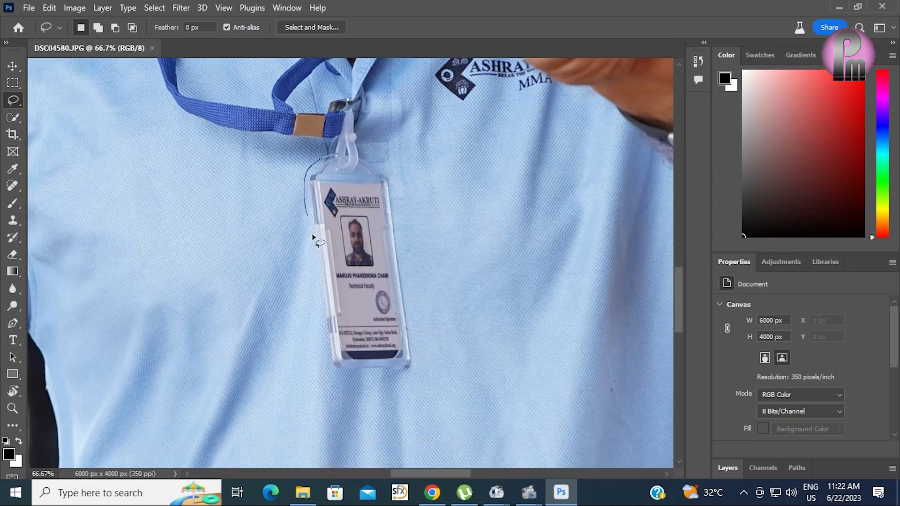
mouse_move(333, 368)
mouse_down()
mouse_move(368, 380)
mouse_move(409, 371)
mouse_move(413, 271)
mouse_up()
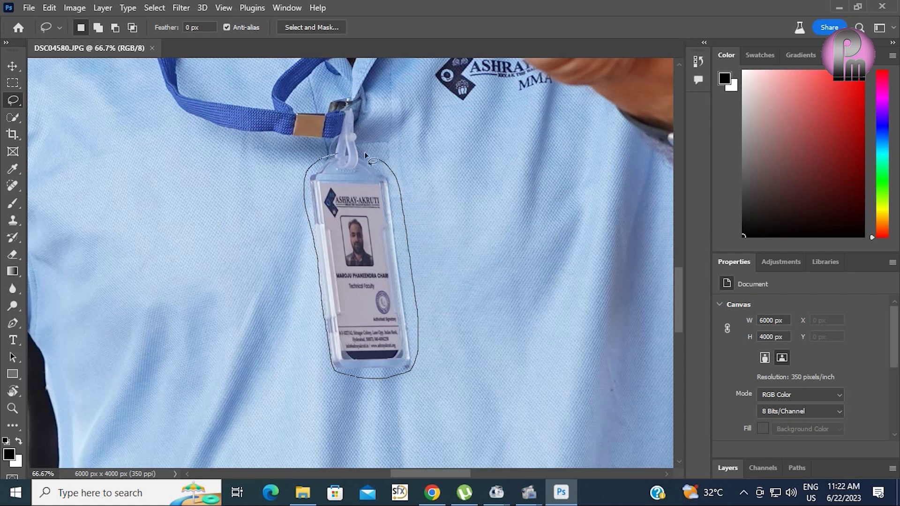
drag(366, 156, 339, 154)
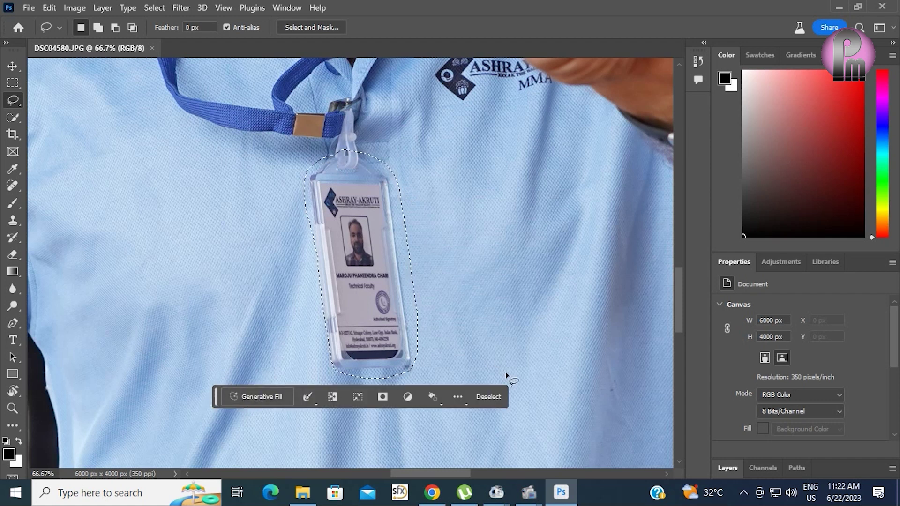
- Hide the contextual task bar, then show it again
click(287, 8)
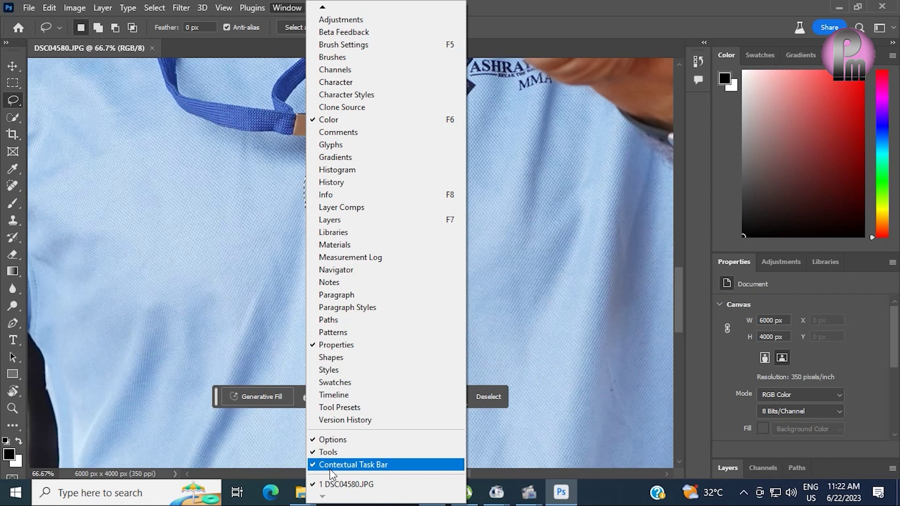
click(330, 468)
mouse_move(302, 494)
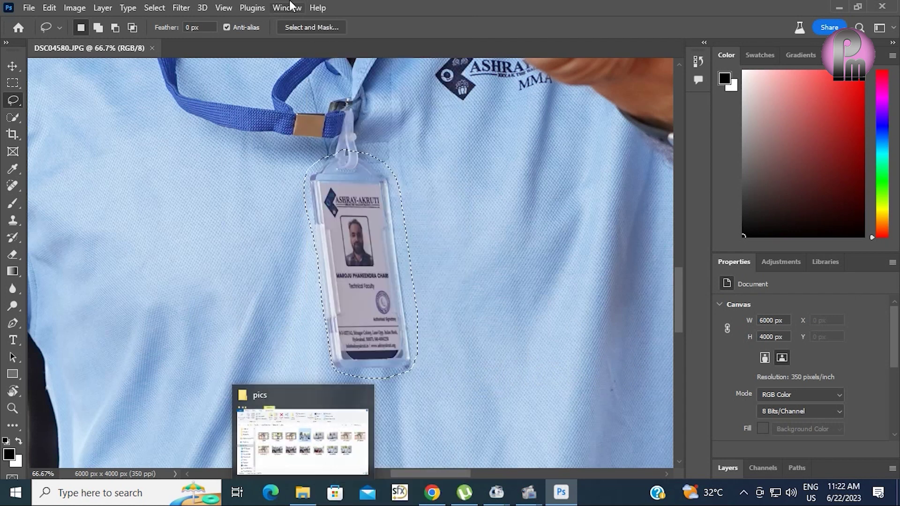
click(290, 7)
click(364, 464)
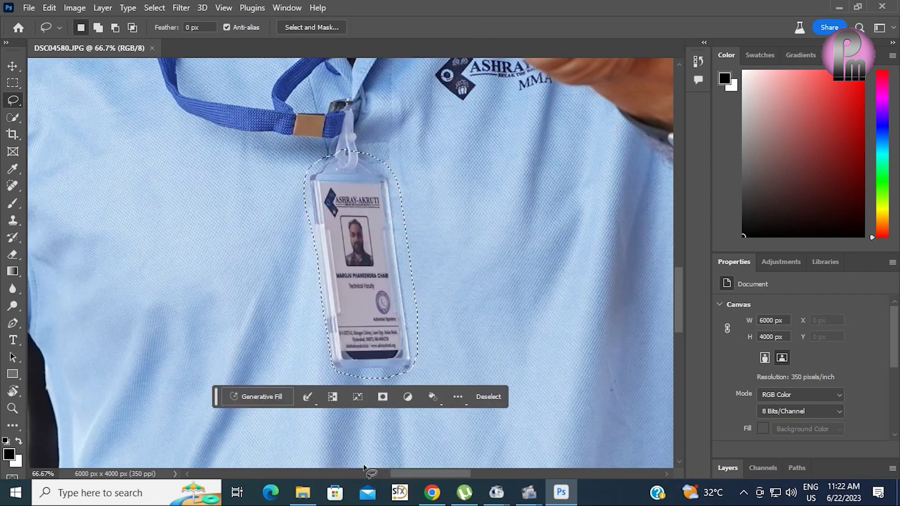
- Generative Fill the badge selection with the prompt 'gold medal'
click(271, 399)
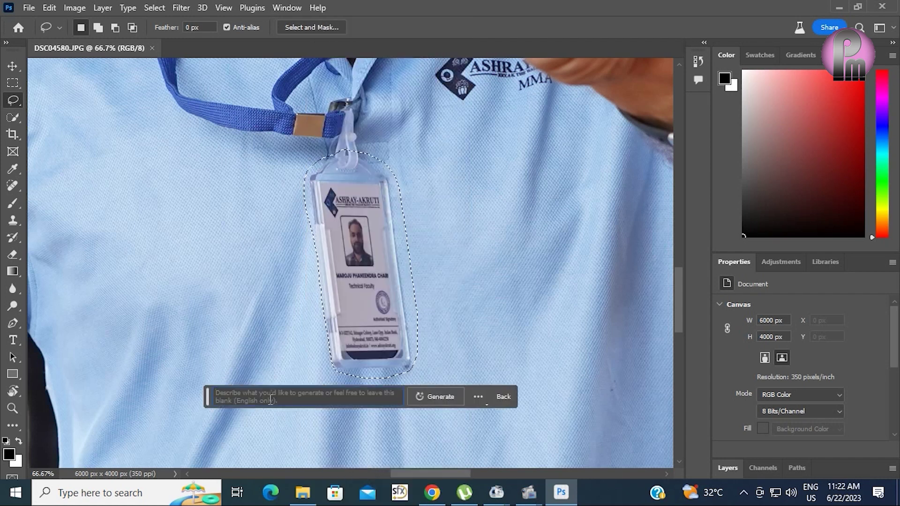
text(gol)
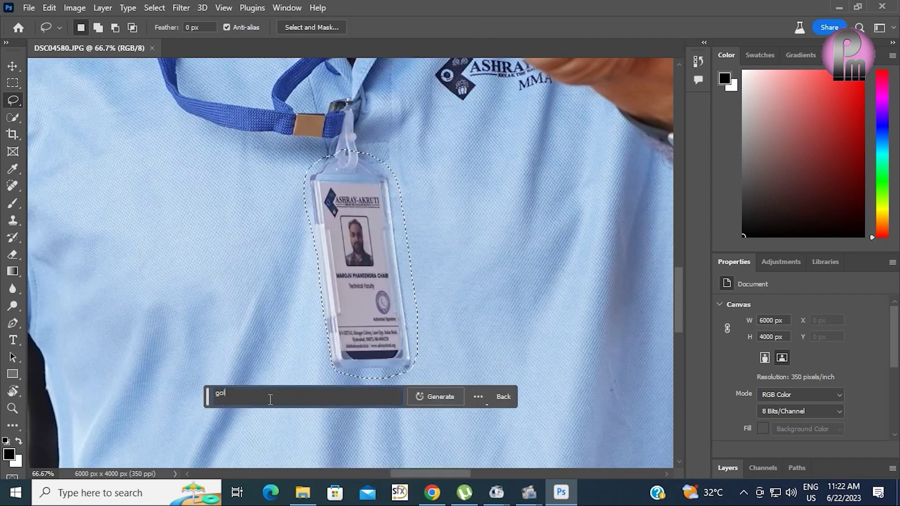
text(d medal)
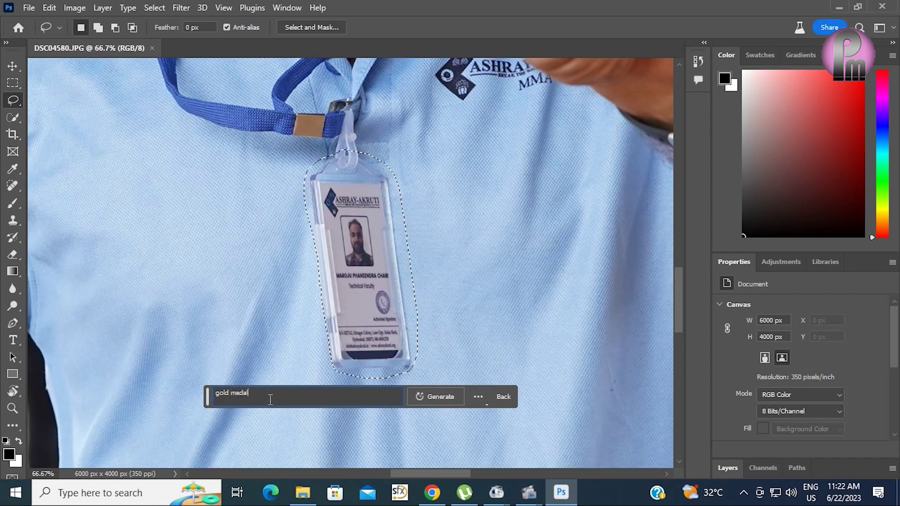
click(436, 397)
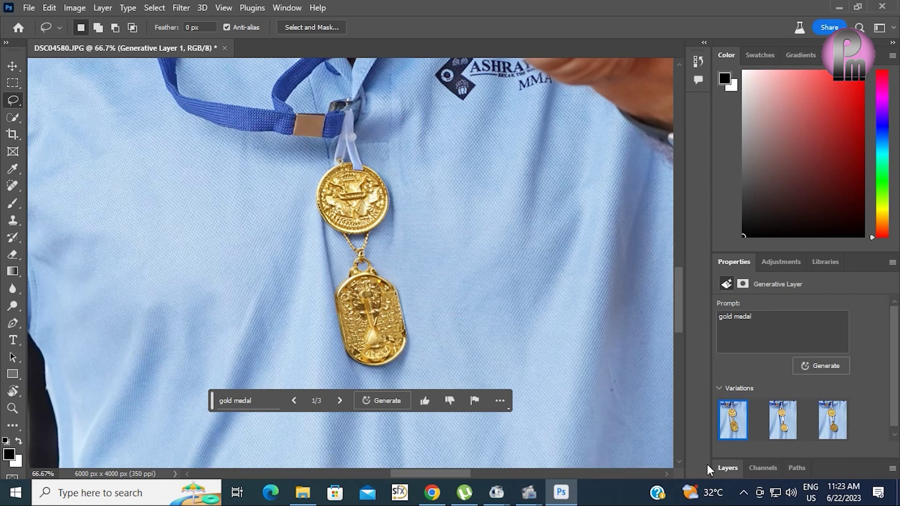
- Preview the second variation and keep the third, with two round gold medals
click(793, 432)
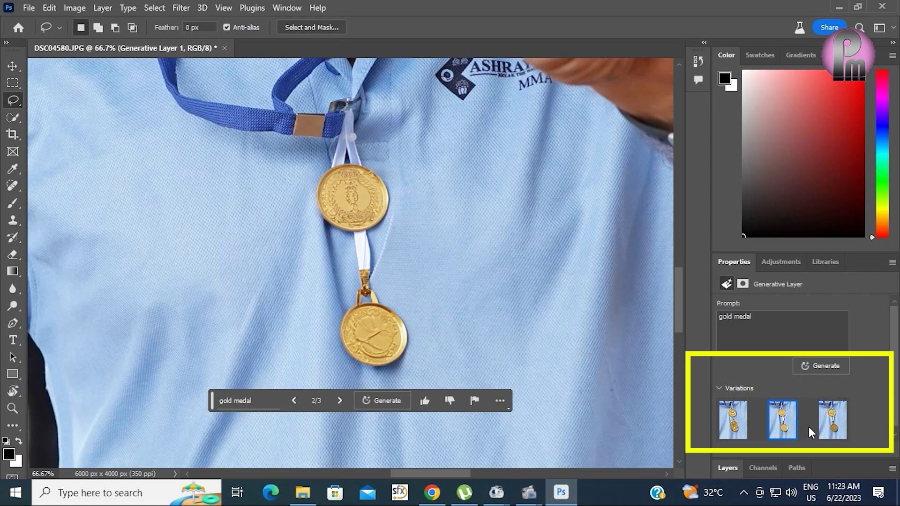
mouse_move(833, 420)
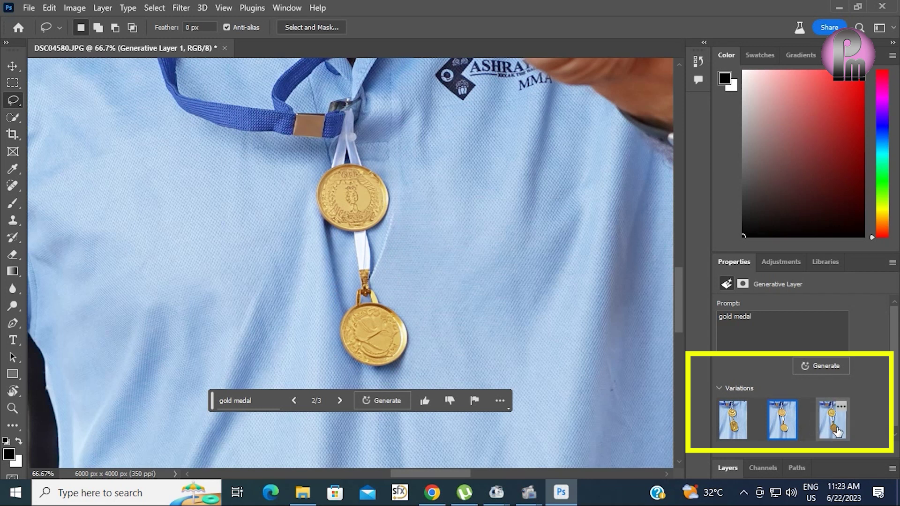
click(838, 432)
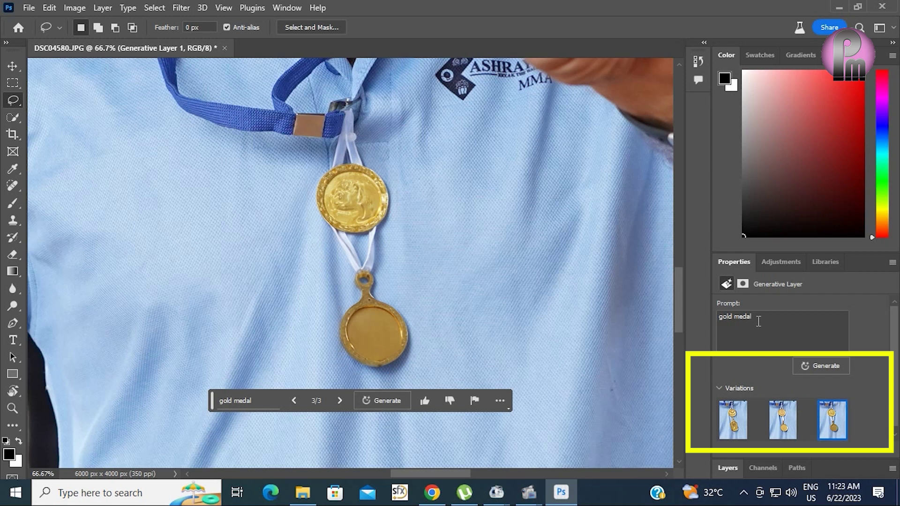
click(13, 83)
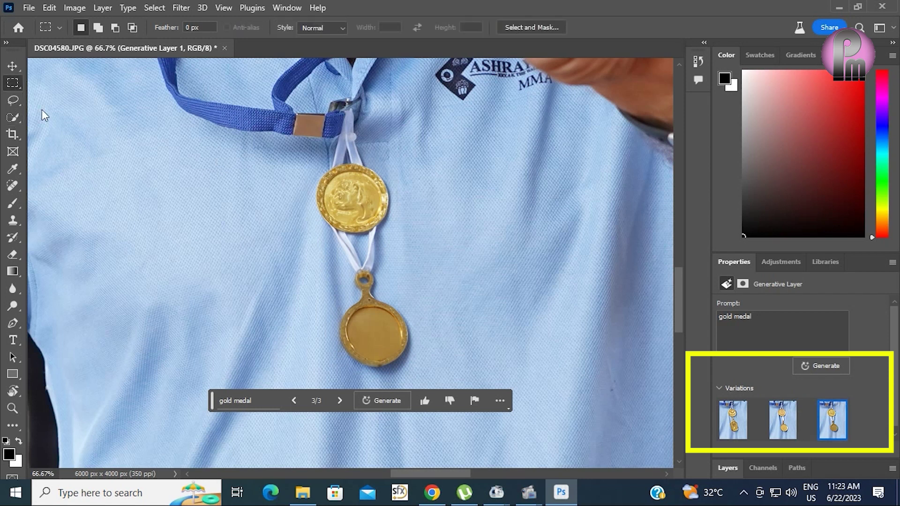
mouse_move(12, 83)
mouse_down()
mouse_move(13, 102)
mouse_move(56, 114)
mouse_up()
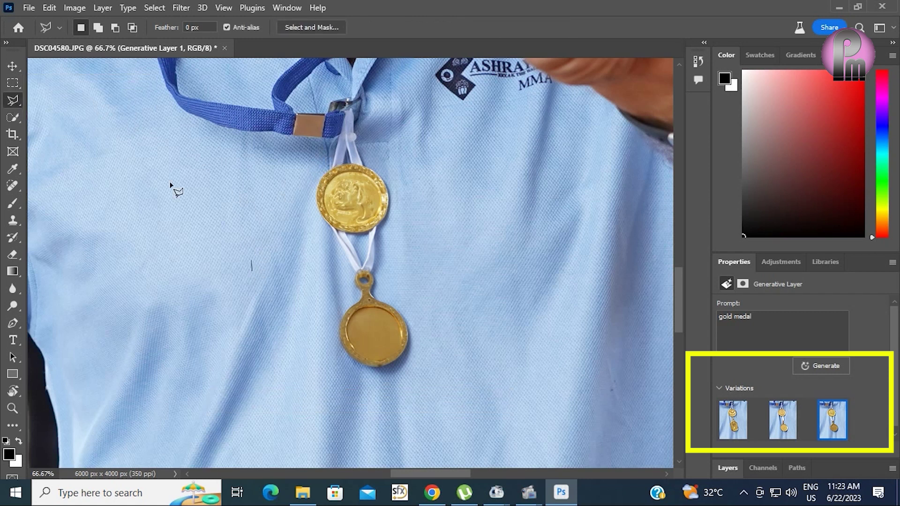
- Outline the area around the medals with a polygonal lasso selection
click(267, 176)
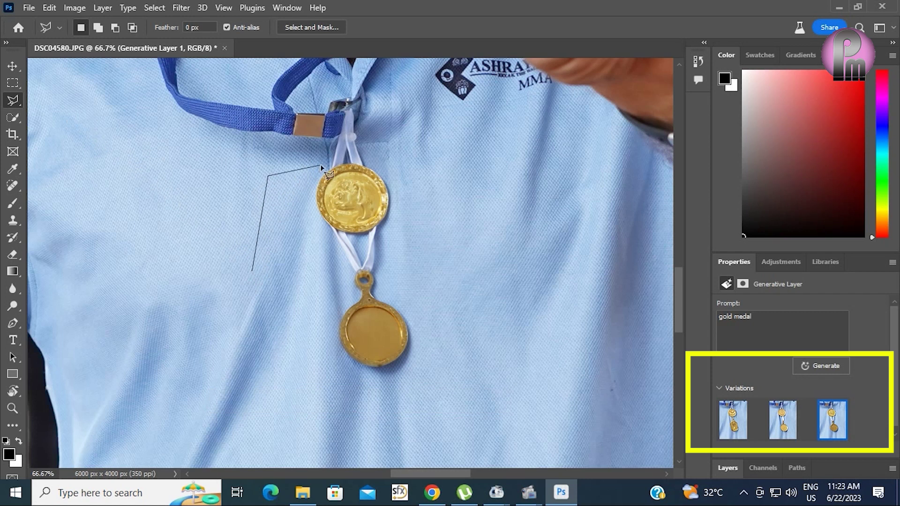
click(366, 145)
click(418, 157)
click(487, 231)
click(505, 317)
click(471, 377)
click(406, 395)
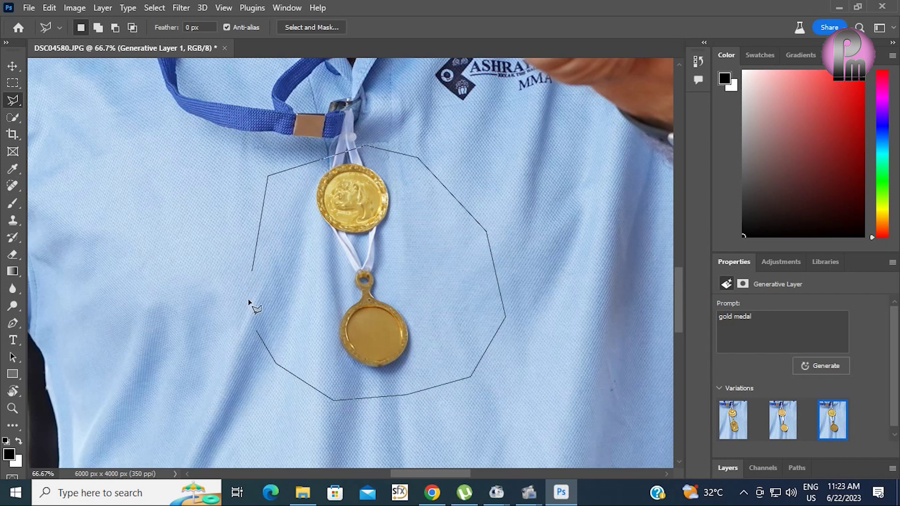
click(248, 286)
click(253, 269)
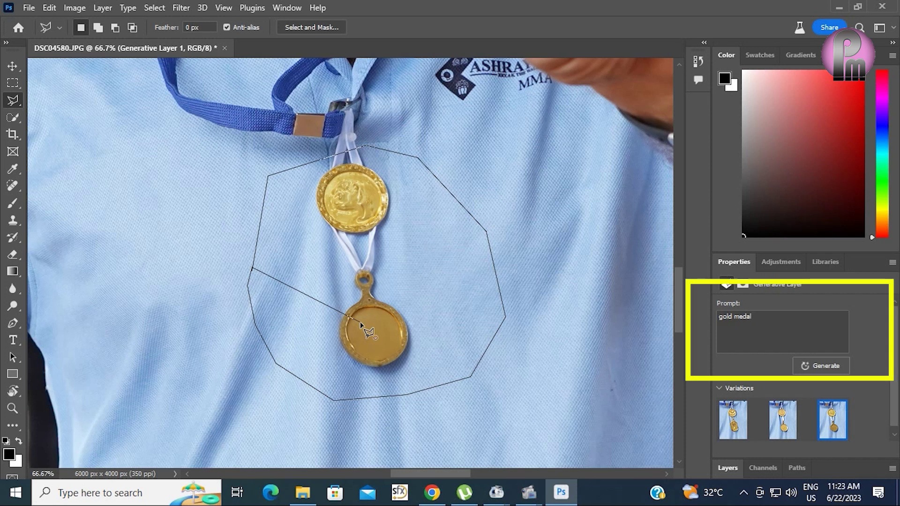
key(Return)
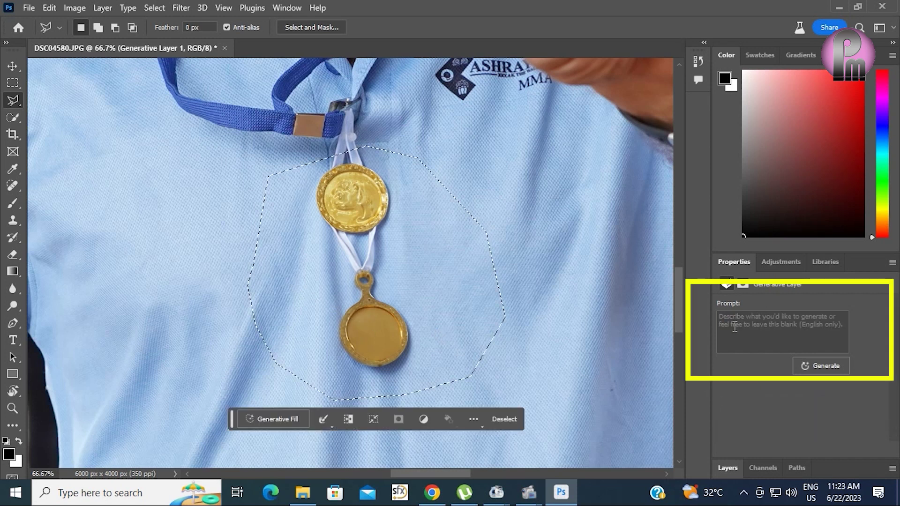
- Generate fill in the selection with the prompt 'gold medals'
click(735, 327)
text(gol)
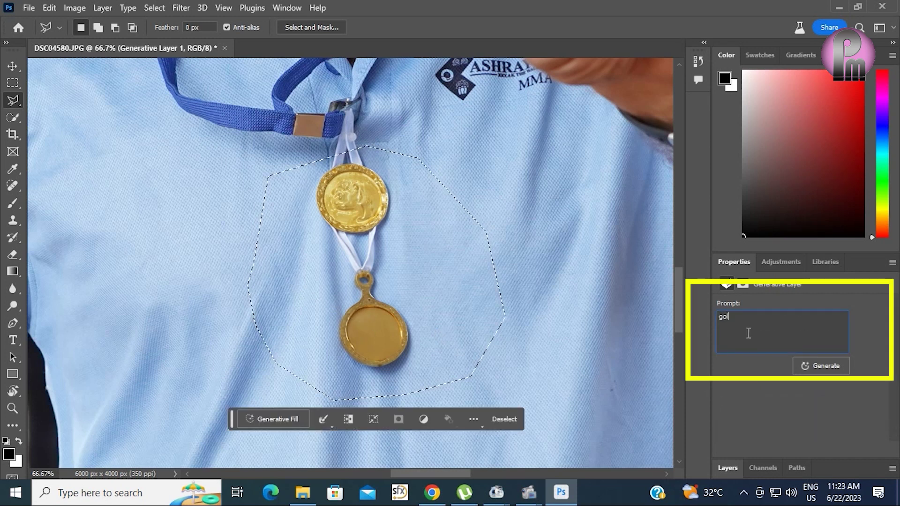
text(d meda)
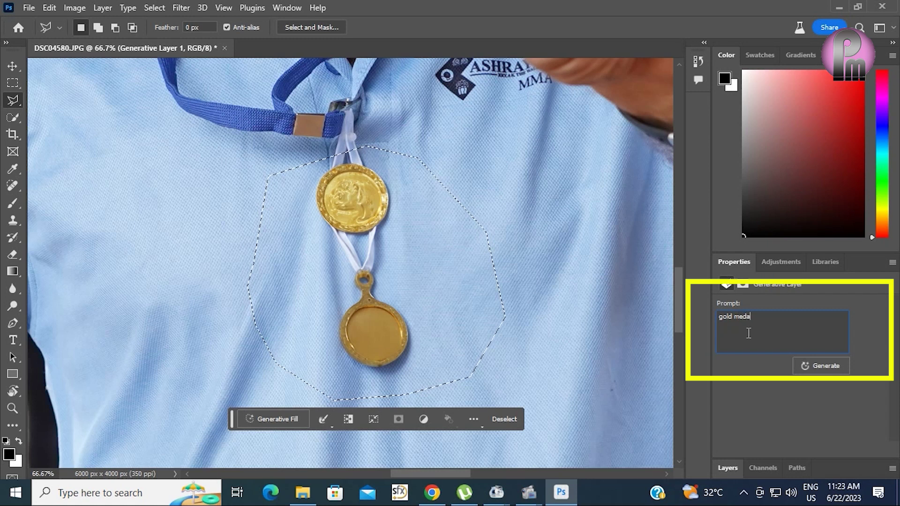
text(ls)
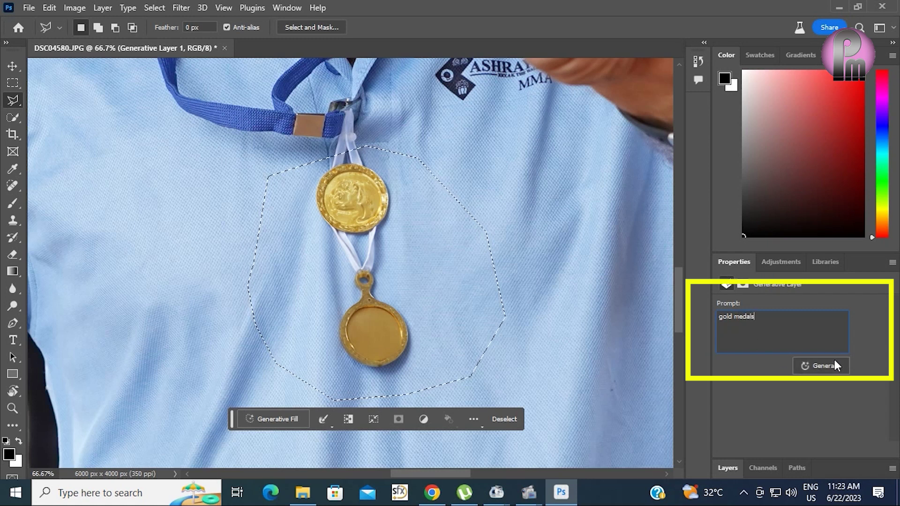
click(837, 366)
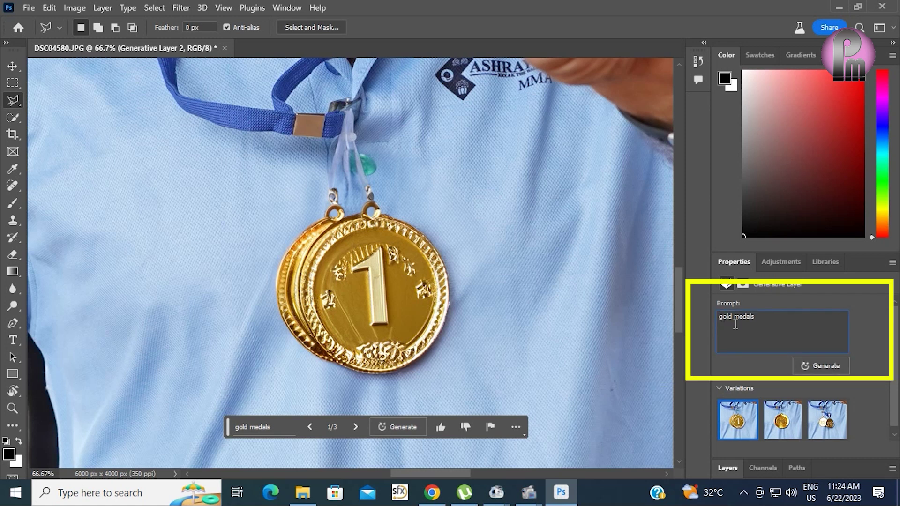
- Change the prompt to 'five gold medals' and regenerate
text(fie)
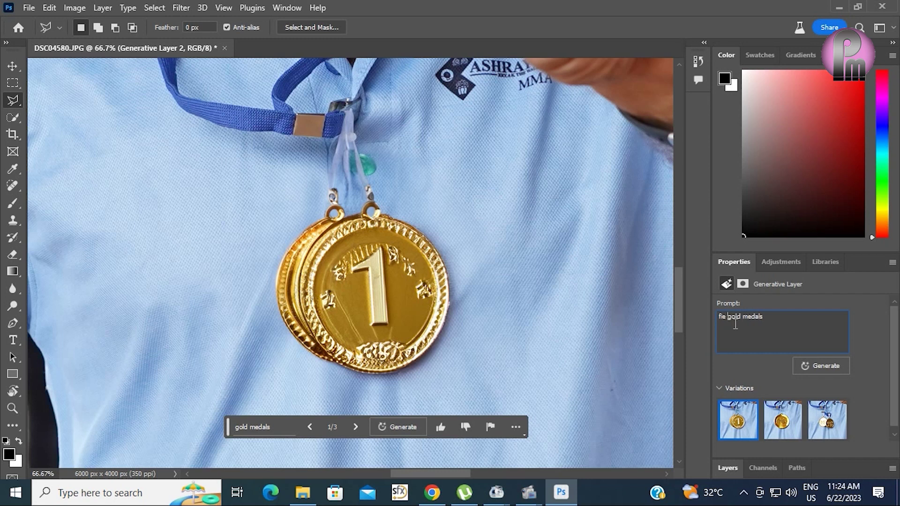
key(BackSpace)
key(BackSpace)
key(BackSpace)
text(ive)
click(841, 366)
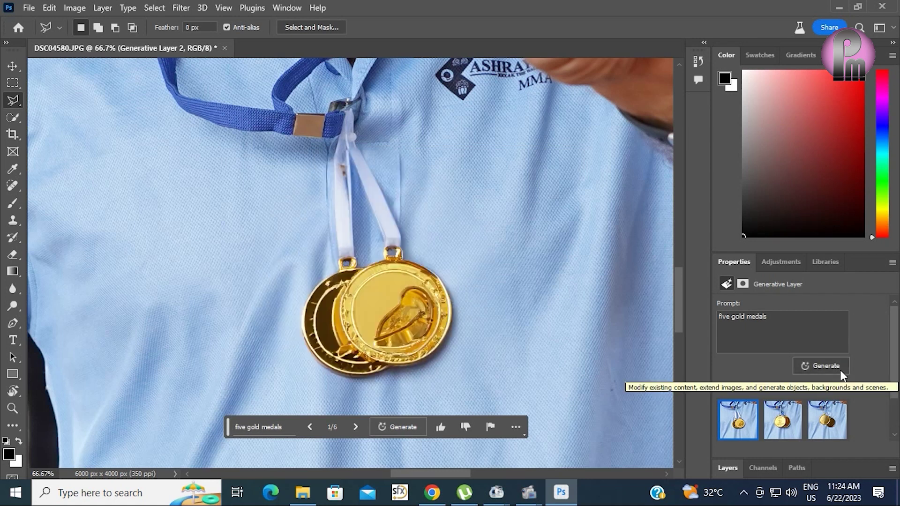
mouse_move(783, 420)
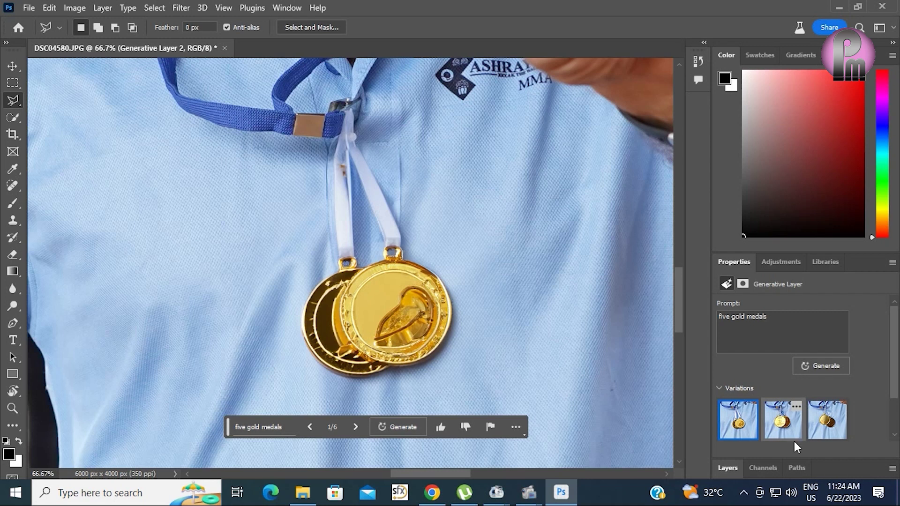
- Browse the new variations, keeping the third with two plain gold medals
click(795, 438)
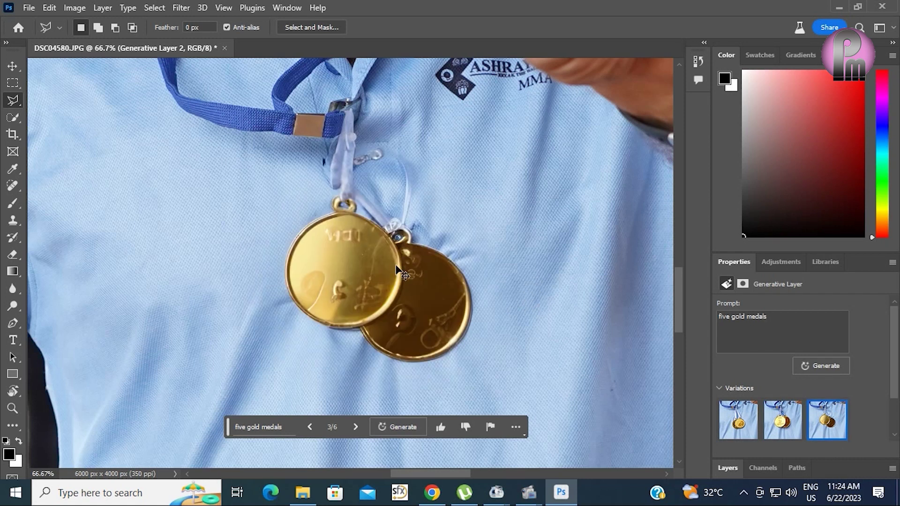
scroll(397, 271, down, 1)
scroll(398, 271, down, 1)
scroll(397, 271, down, 1)
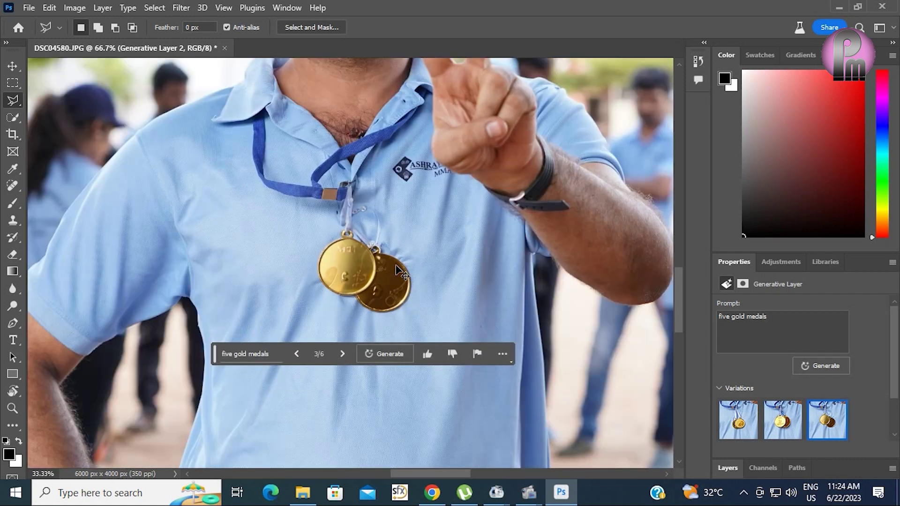
- Pan to the man's wrist and zoom to 100% on the red wristband, cancelling a stray lasso
scroll(398, 271, down, 1)
scroll(397, 271, down, 1)
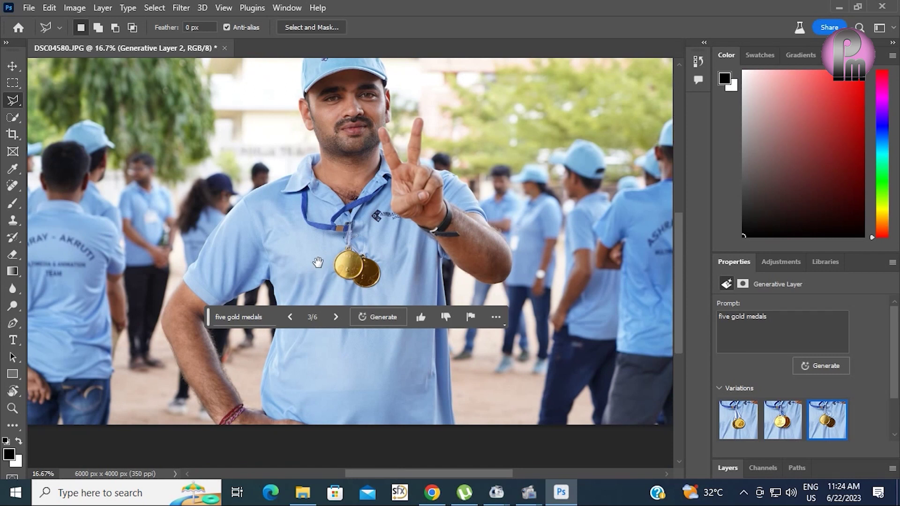
drag(318, 262, 296, 216)
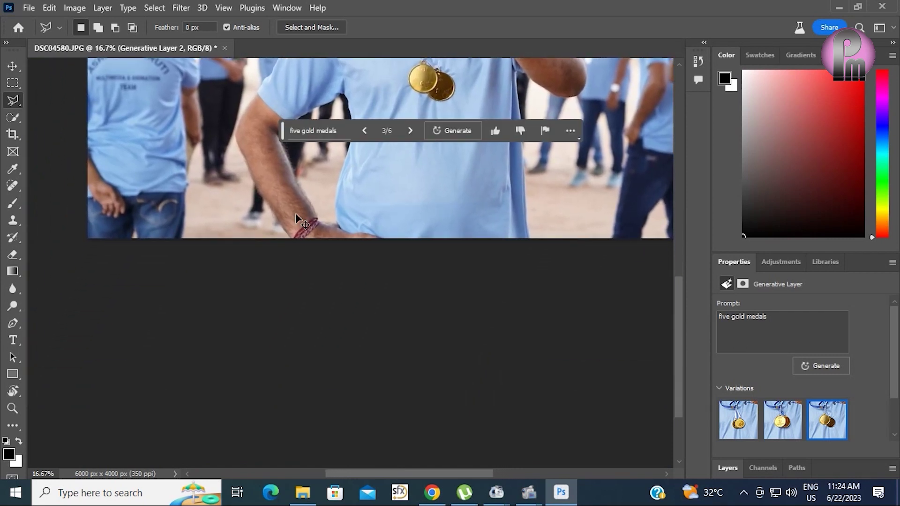
scroll(295, 214, up, 1)
scroll(297, 217, up, 1)
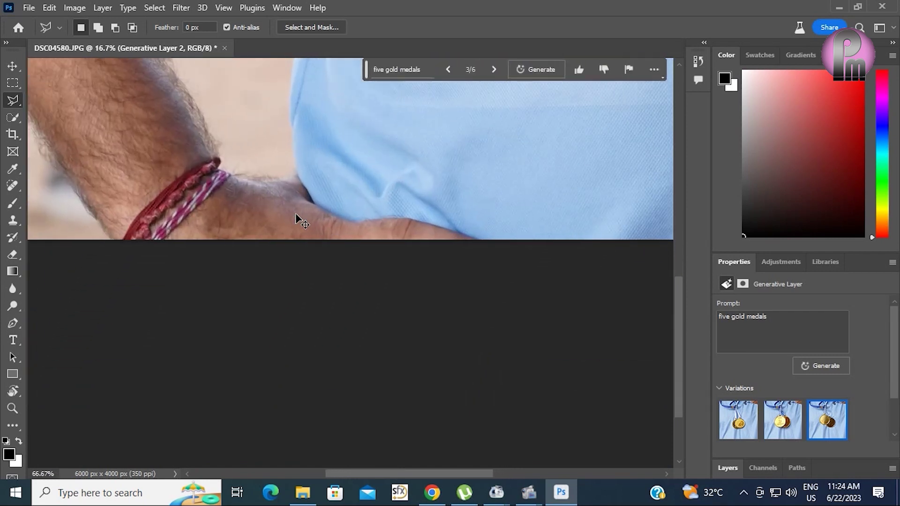
scroll(350, 209, up, 1)
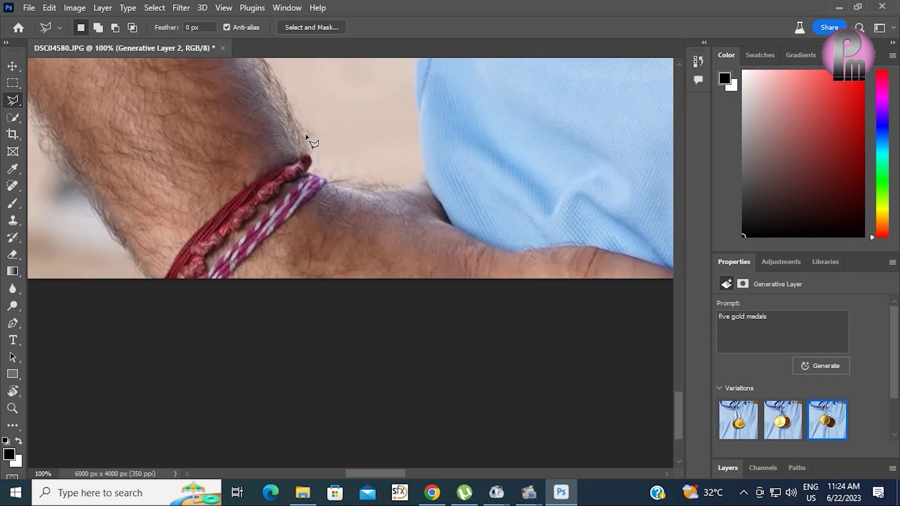
click(348, 164)
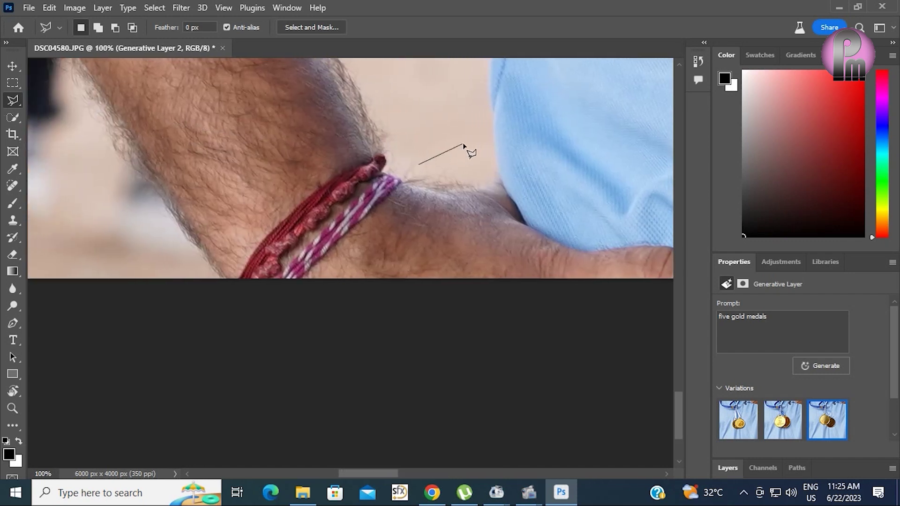
scroll(450, 153, up, 2)
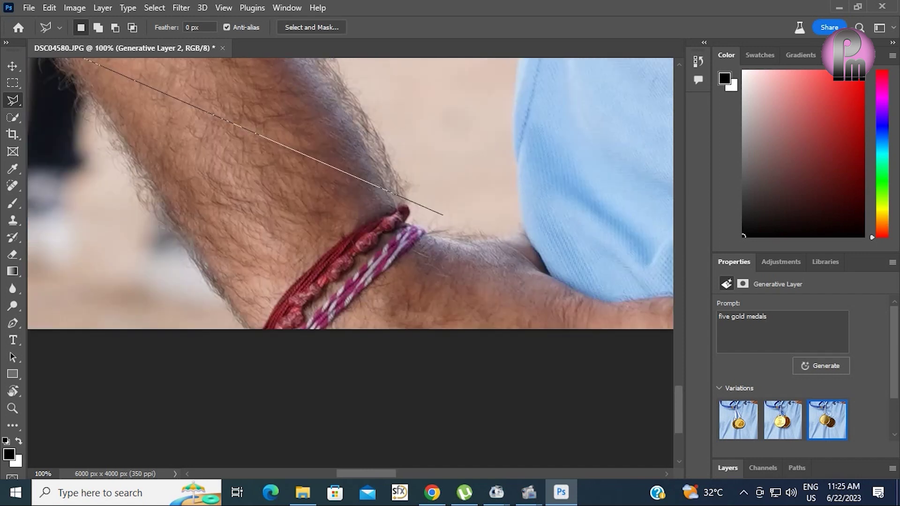
key(Escape)
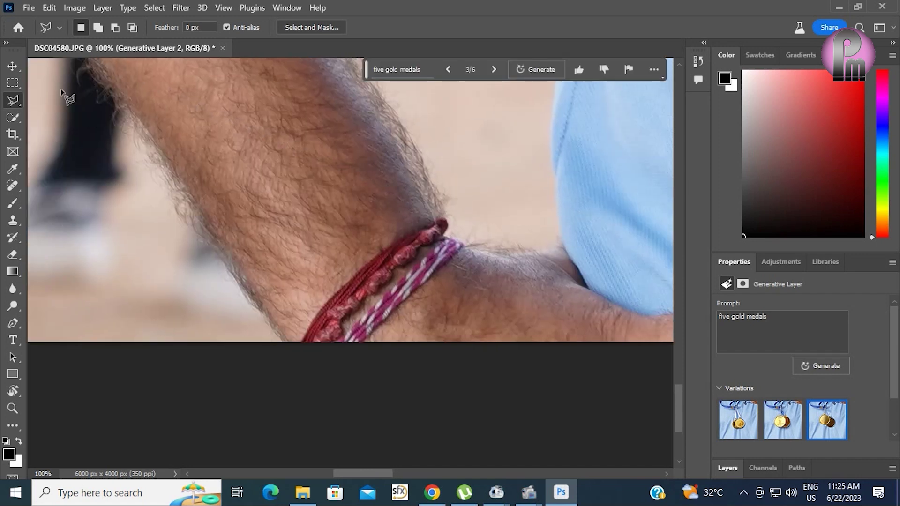
- Select the red wristband with the freehand Lasso
right_click(16, 102)
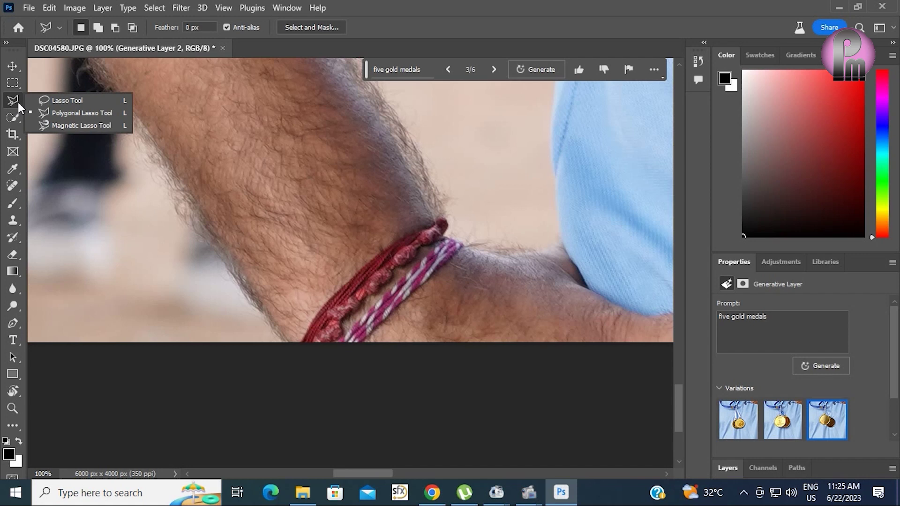
click(54, 103)
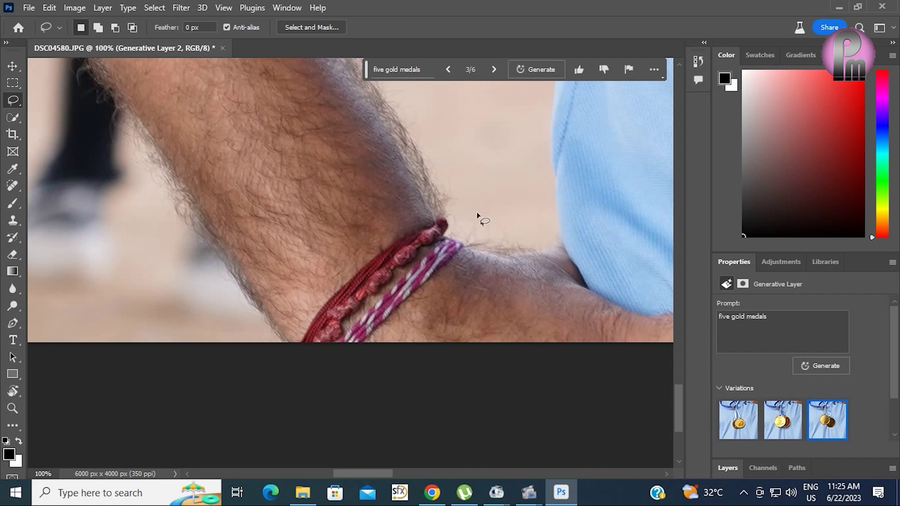
mouse_move(466, 187)
mouse_down()
mouse_move(373, 365)
mouse_move(422, 323)
mouse_move(492, 228)
mouse_up()
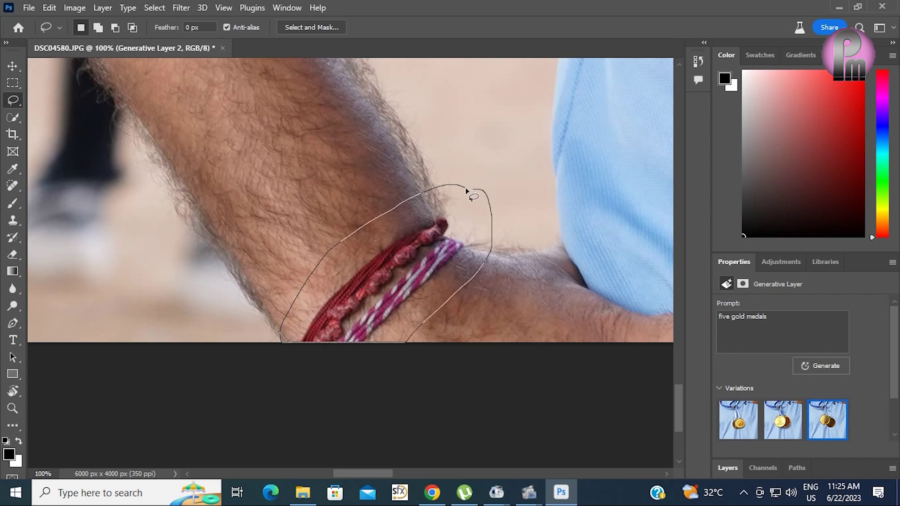
drag(467, 189, 465, 187)
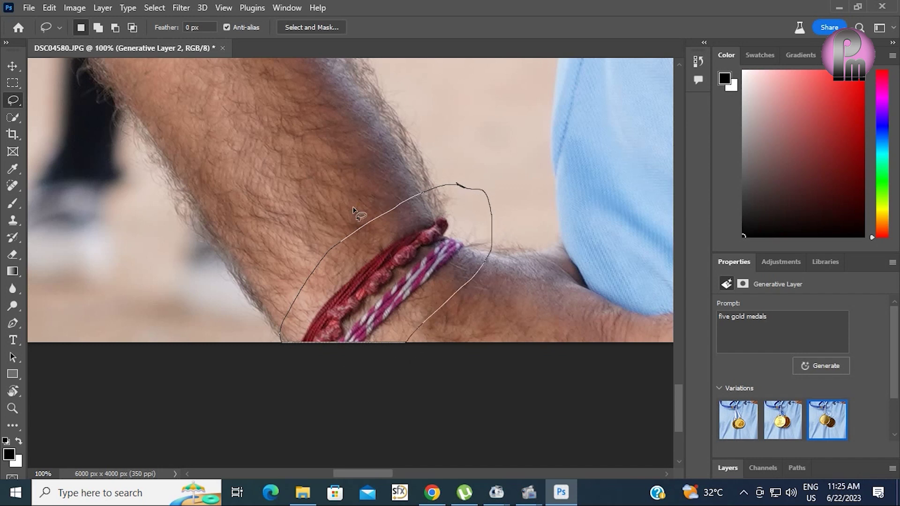
- Generative Fill the wristband selection with the prompt 'rado watch'
click(783, 334)
text(rado)
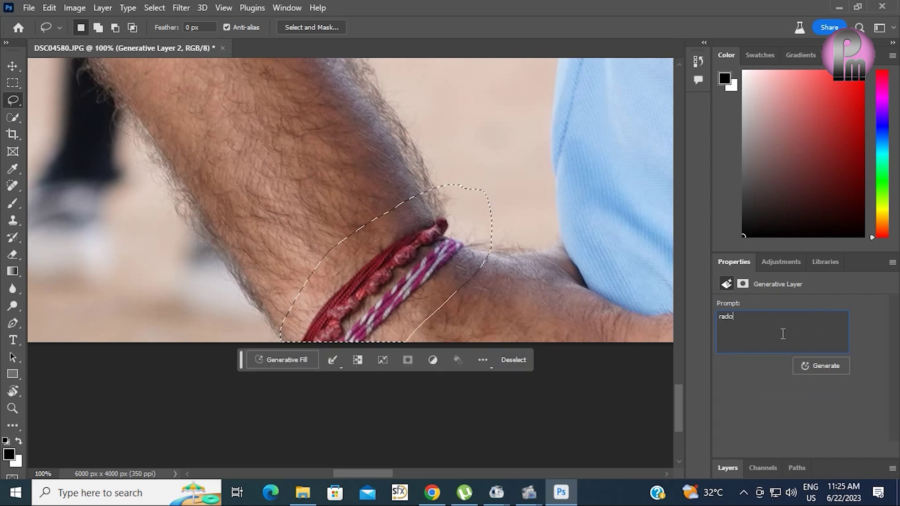
text( watch)
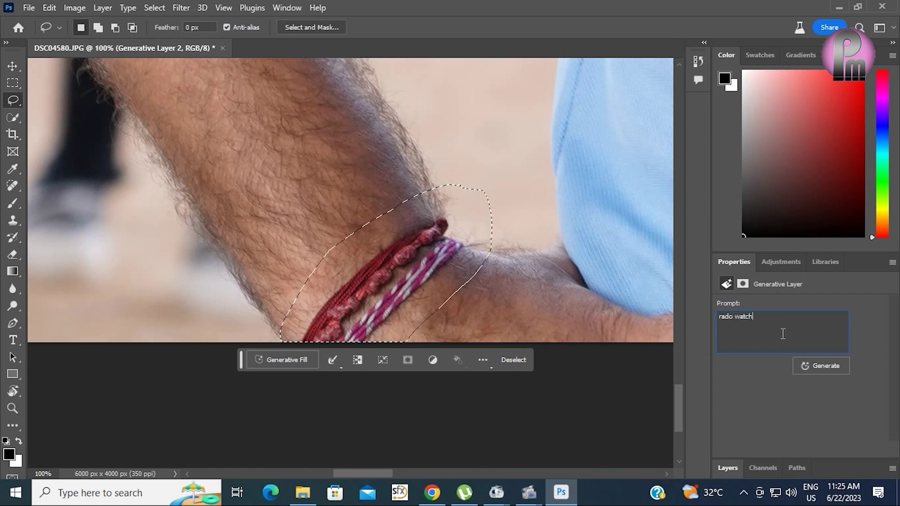
click(829, 362)
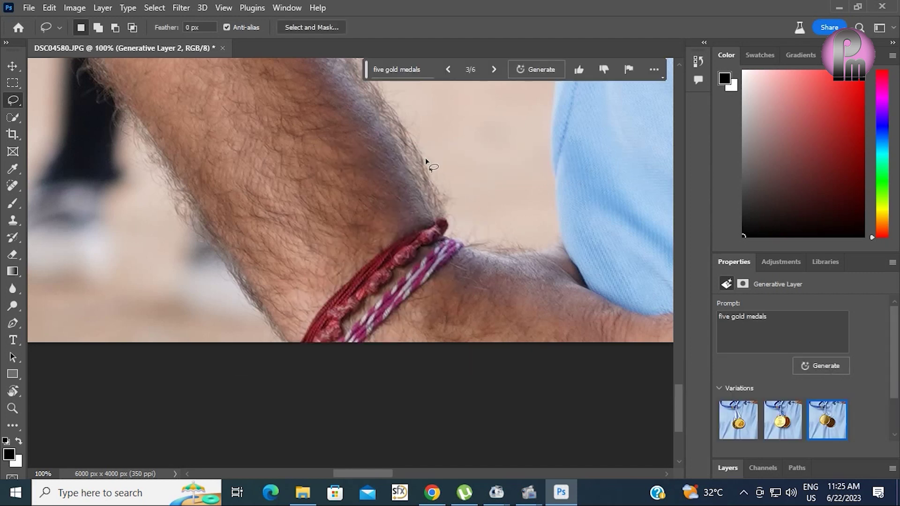
- Reselect the wrist with the Lasso and generate a 'gold watch' in place of the bracelet
drag(441, 156, 378, 382)
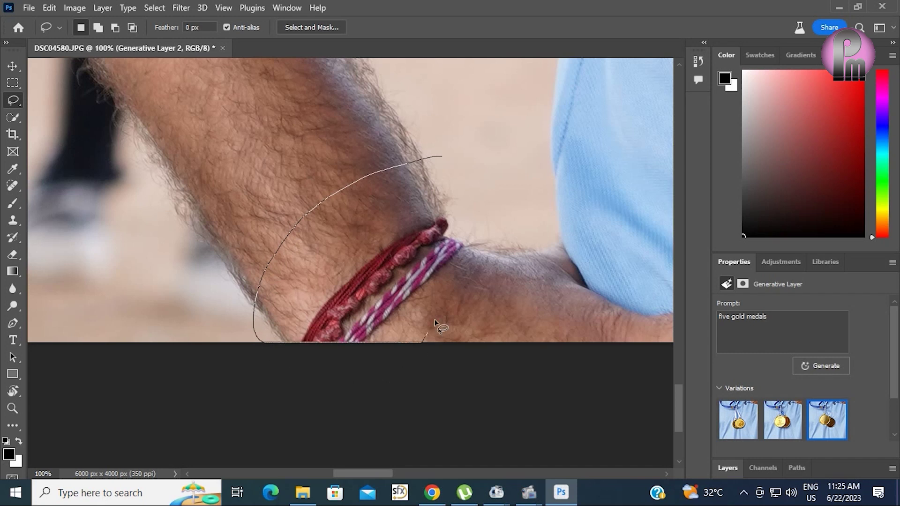
drag(378, 382, 442, 157)
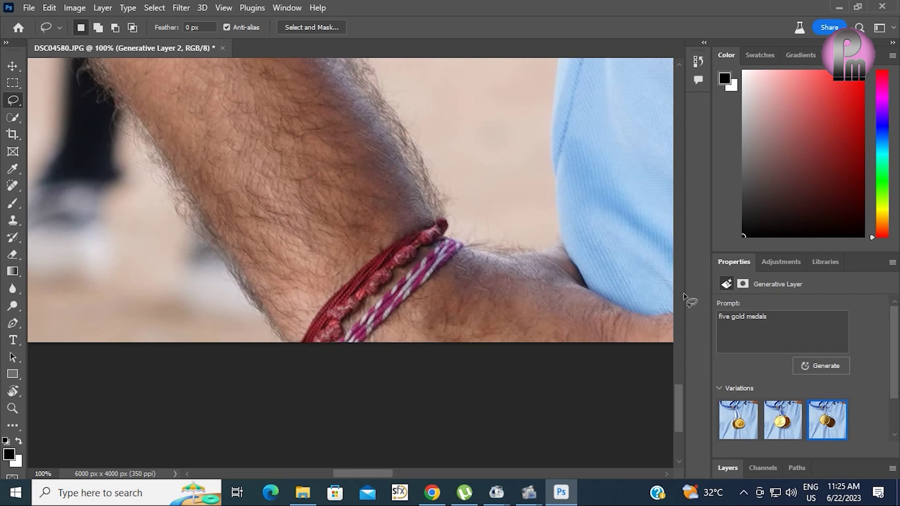
click(784, 318)
text(g)
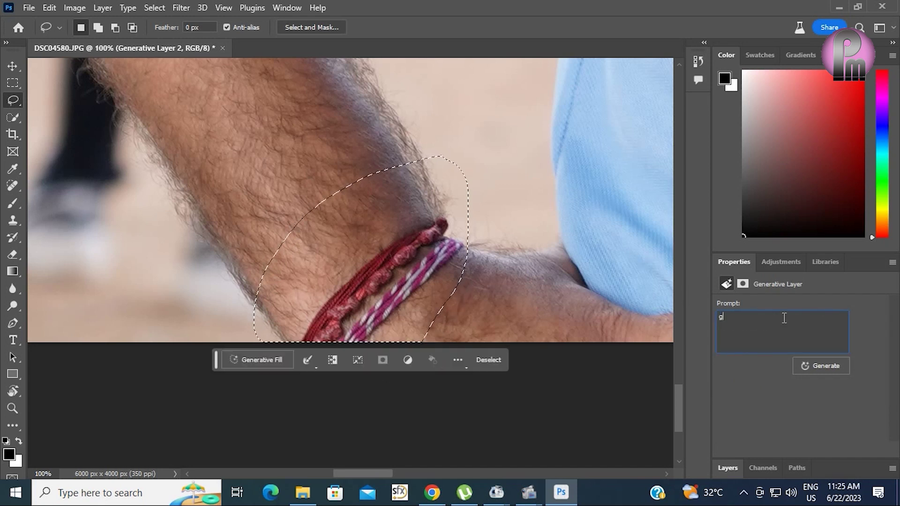
text(old wat)
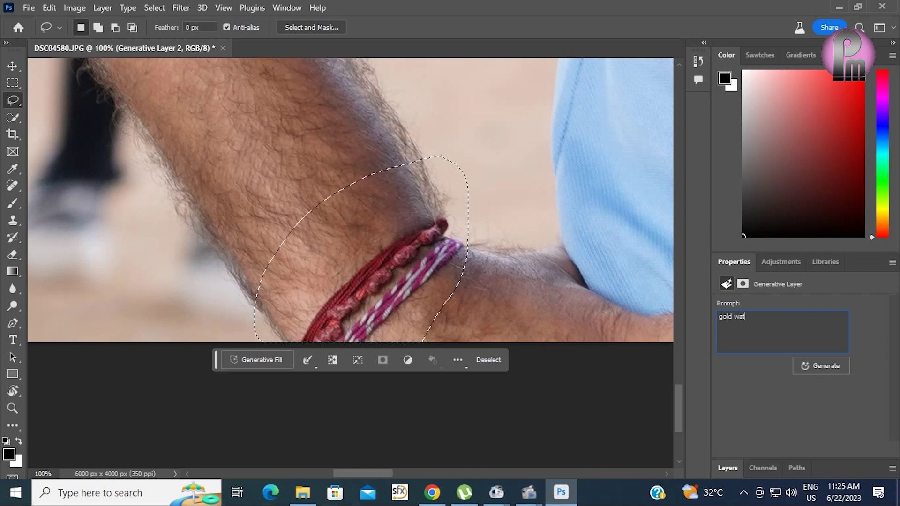
text(ch)
click(829, 366)
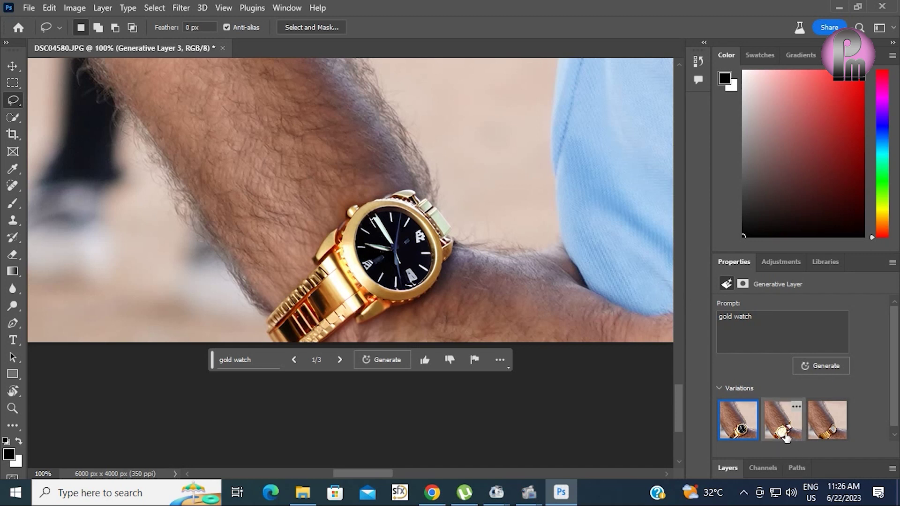
- Compare the watch variations and keep the first, black-dial gold watch
click(830, 435)
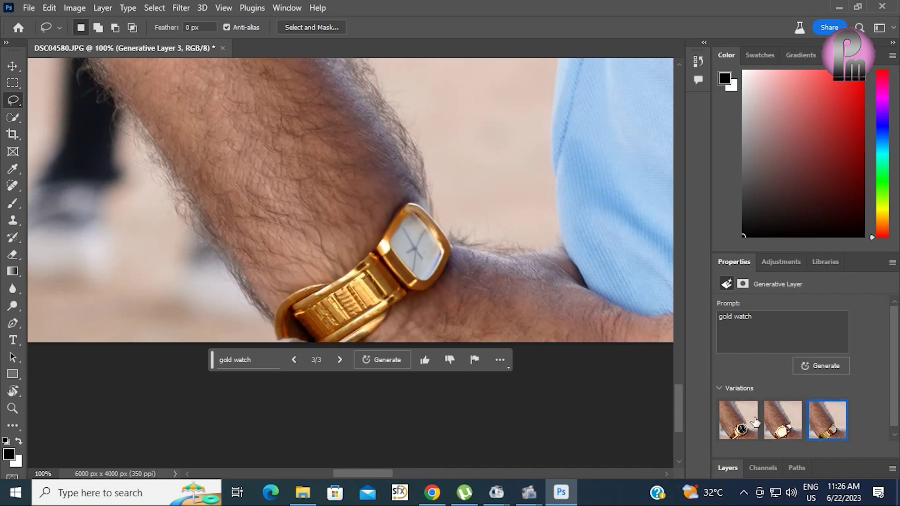
click(737, 423)
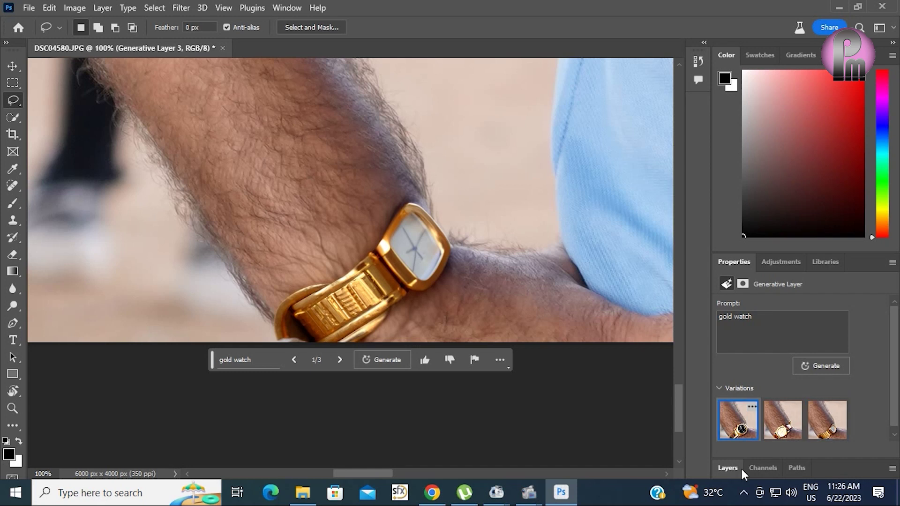
key(ctrl+minus)
key(ctrl+minus)
key(ctrl+minus)
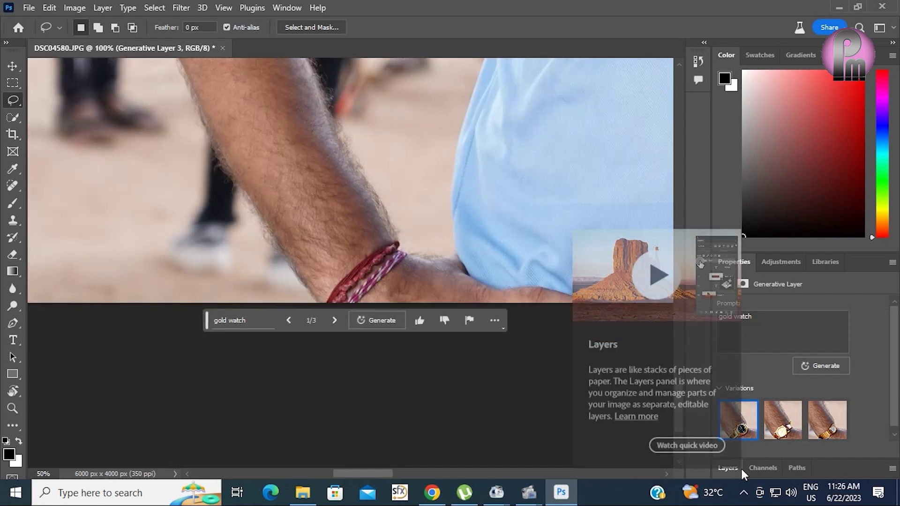
key(ctrl+minus)
key(ctrl+minus)
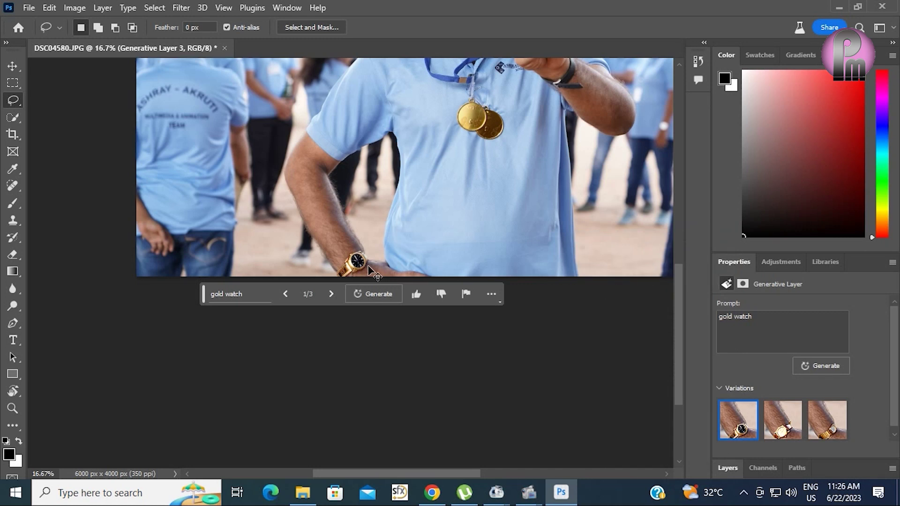
scroll(370, 272, up, 1)
scroll(375, 272, up, 2)
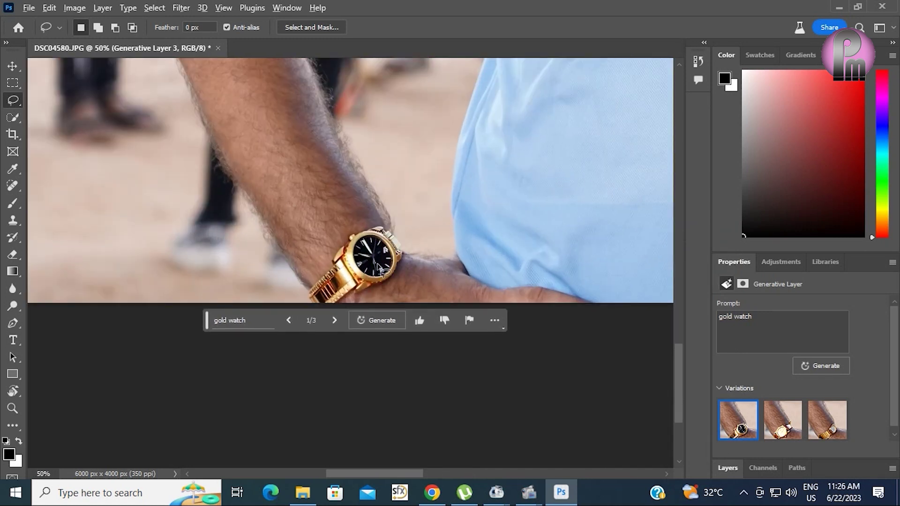
- Zoom out to view the whole man, then zoom back in on his chest and medals
key(alt)
drag(389, 265, 398, 265)
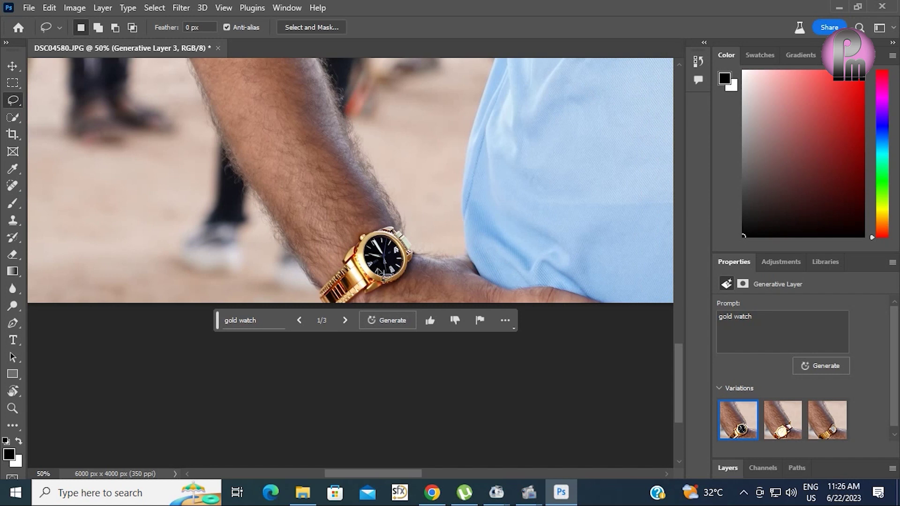
key(ctrl+minus)
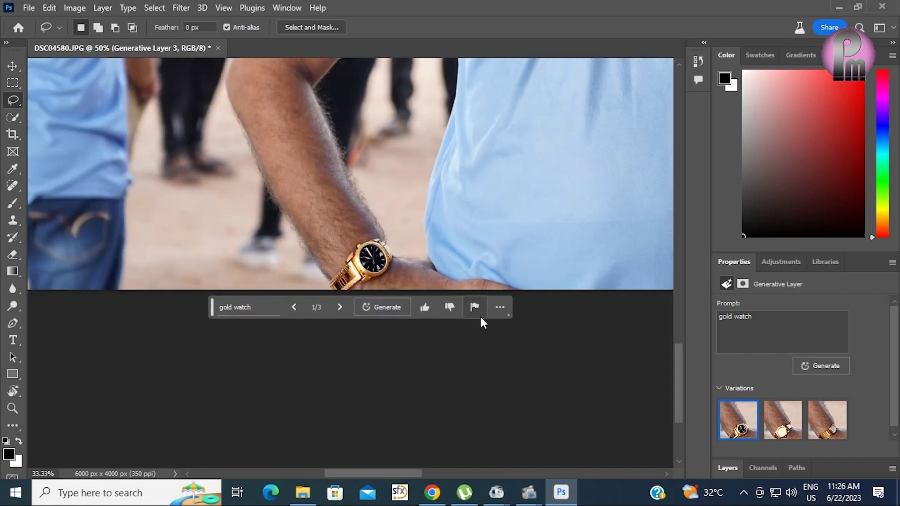
key(ctrl+minus)
key(ctrl+minus)
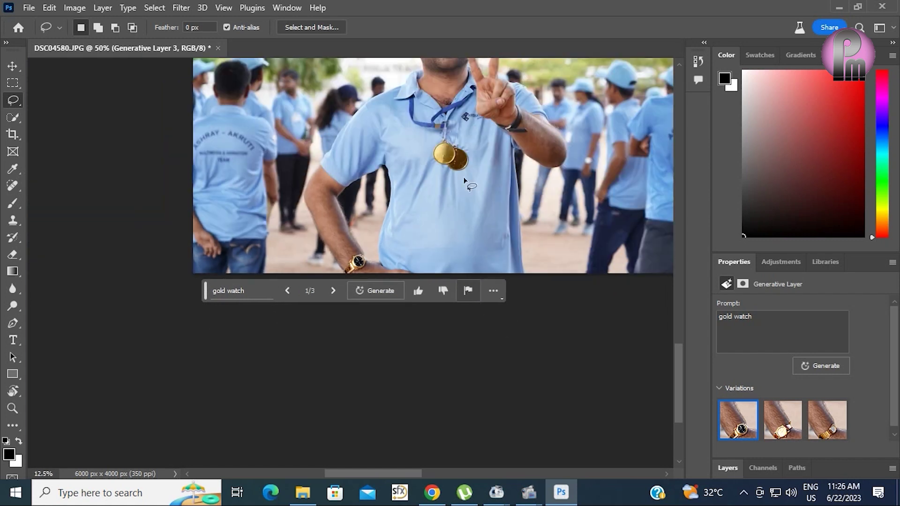
key(ctrl+minus)
key(ctrl+minus)
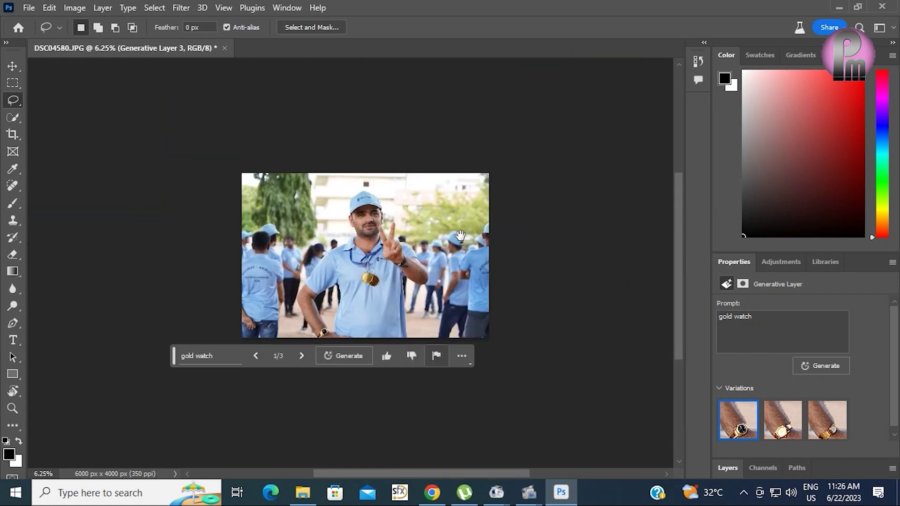
key(ctrl+plus)
key(ctrl+plus)
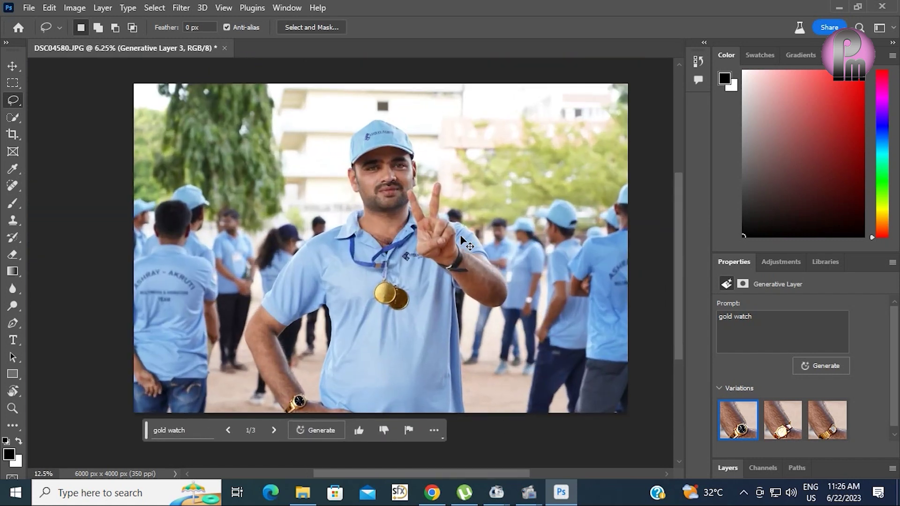
key(ctrl+plus)
key(ctrl+plus)
key(ctrl+plus)
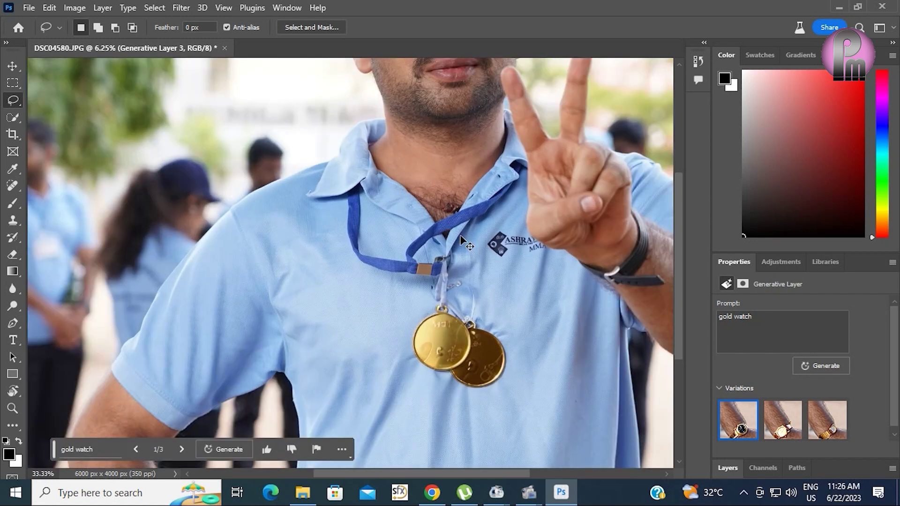
key(ctrl+plus)
key(ctrl+plus)
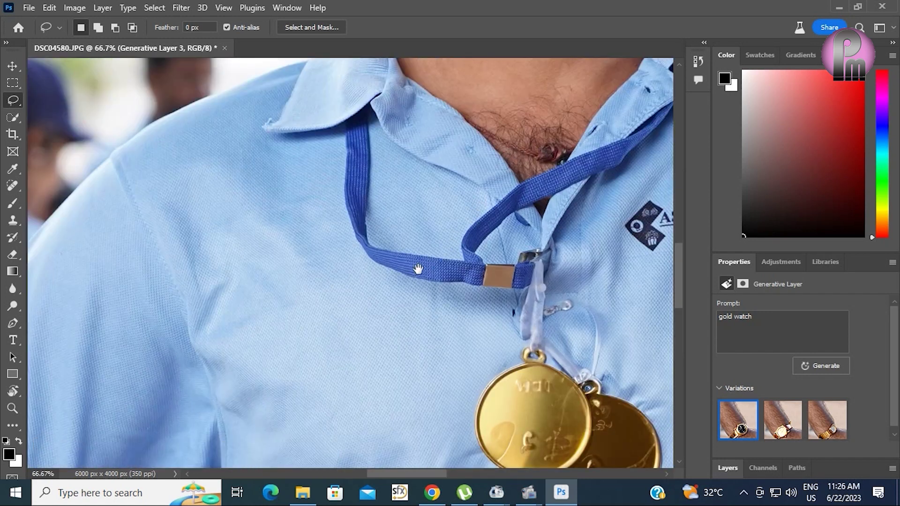
- Lasso the man's upper lip and generate a fill from the prompt 'moustache'
drag(417, 263, 260, 434)
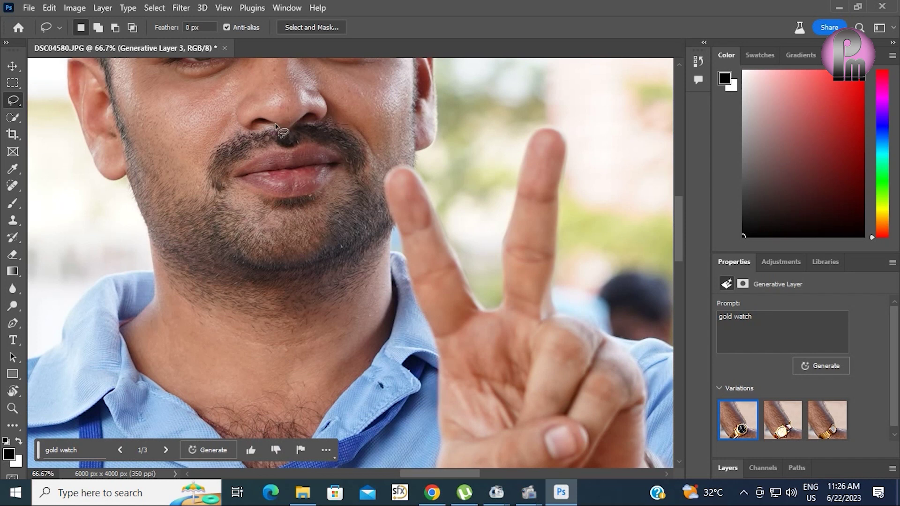
mouse_move(276, 124)
mouse_down()
mouse_move(229, 139)
mouse_move(282, 165)
mouse_move(340, 124)
mouse_move(277, 125)
mouse_up()
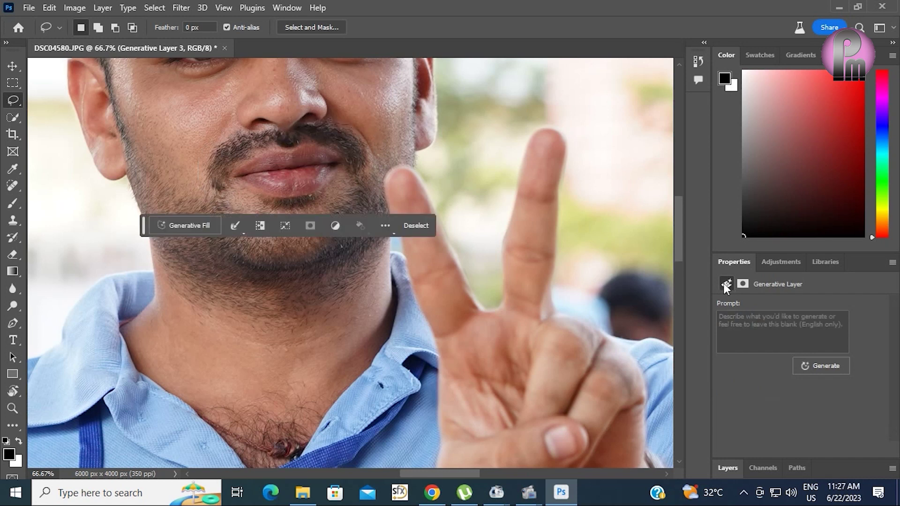
click(776, 328)
text(m)
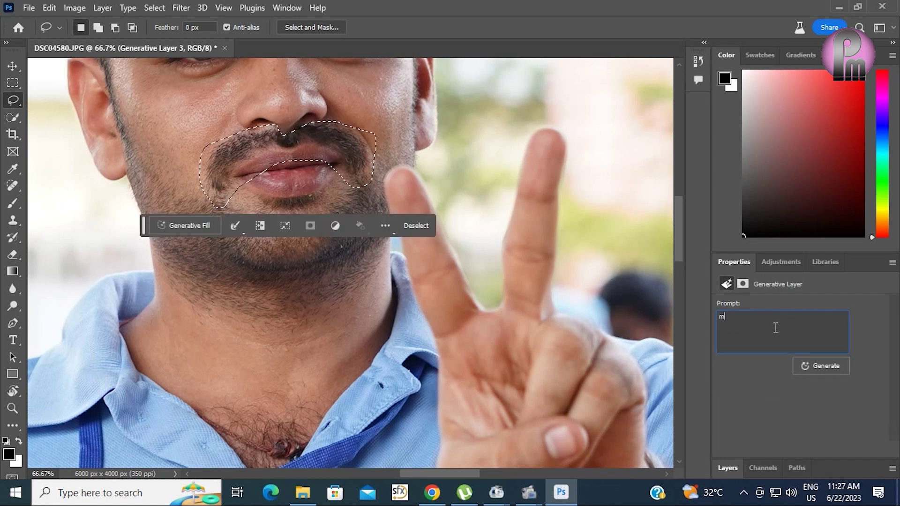
text(oustache)
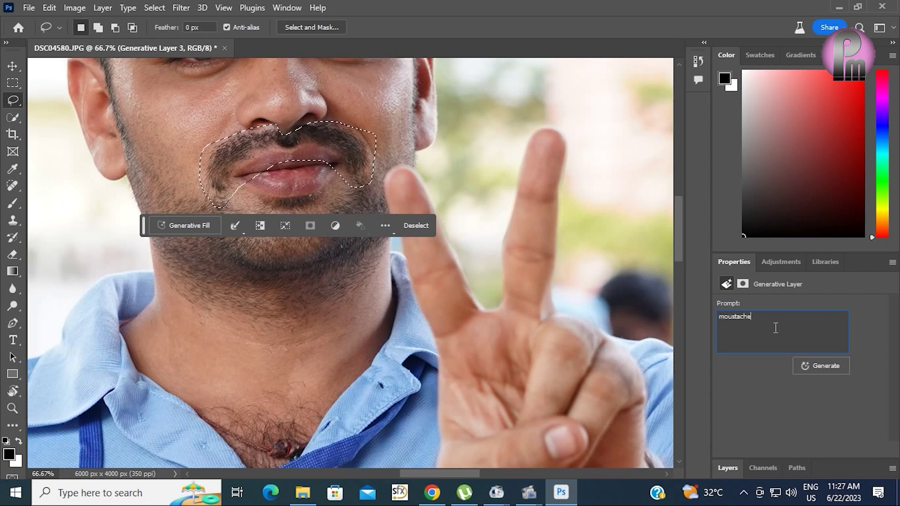
click(830, 366)
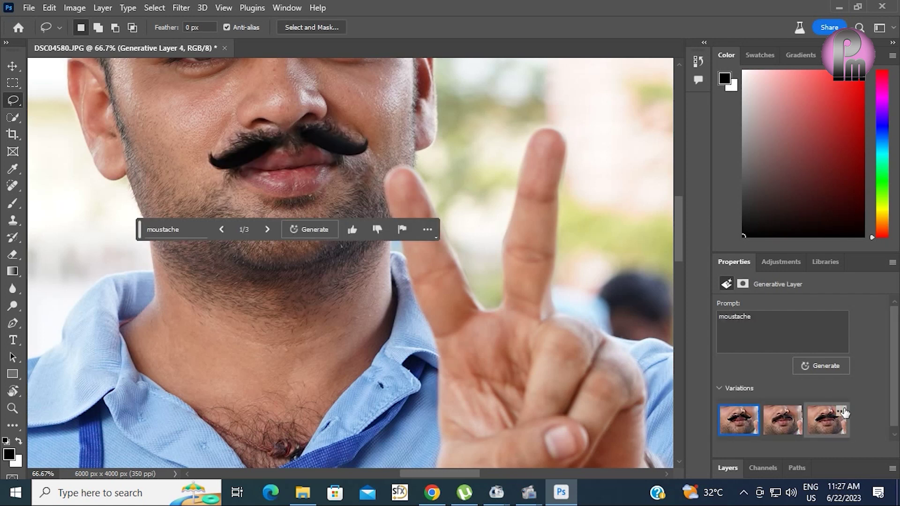
mouse_move(782, 421)
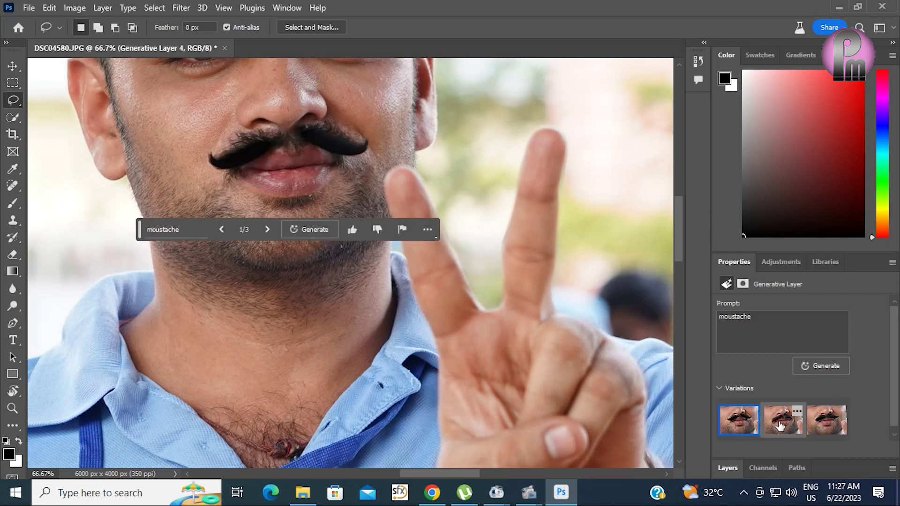
- Compare the thinner and thicker moustache variations, keeping the first thick black handlebar one
click(796, 425)
click(834, 438)
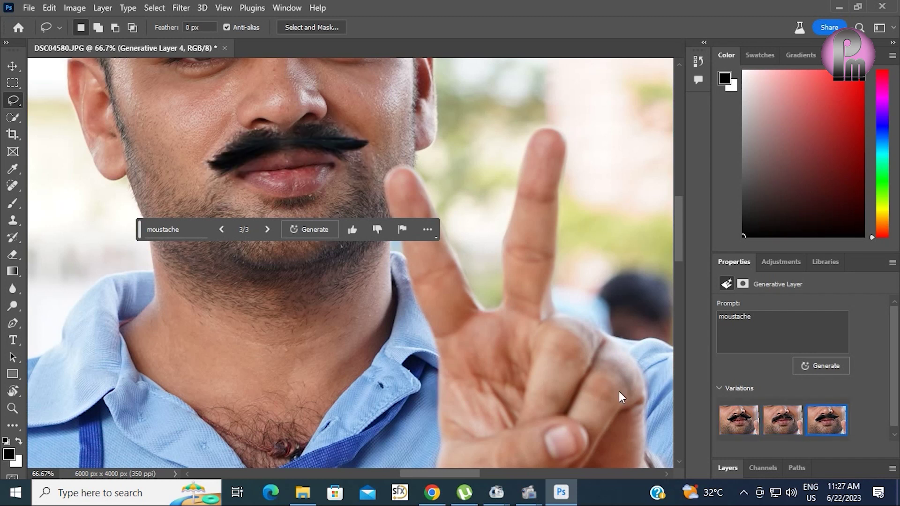
key(ctrl+minus)
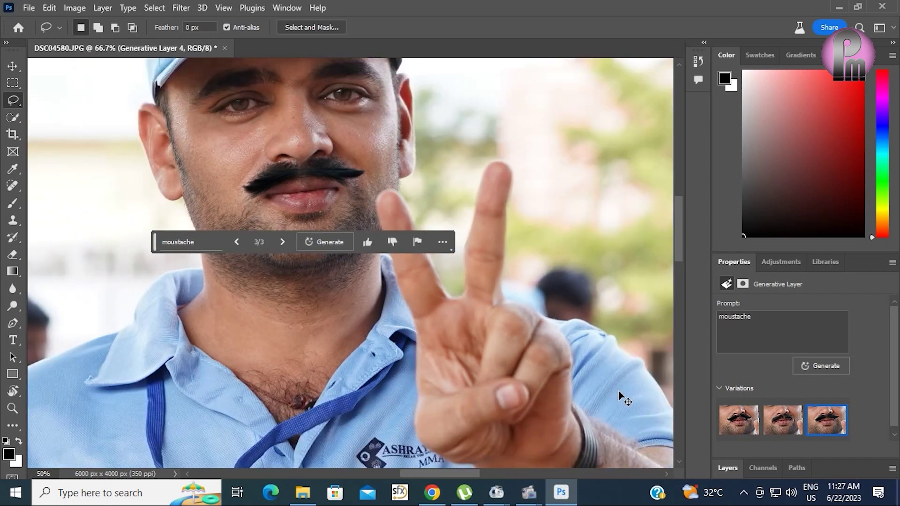
key(ctrl+minus)
key(ctrl+minus)
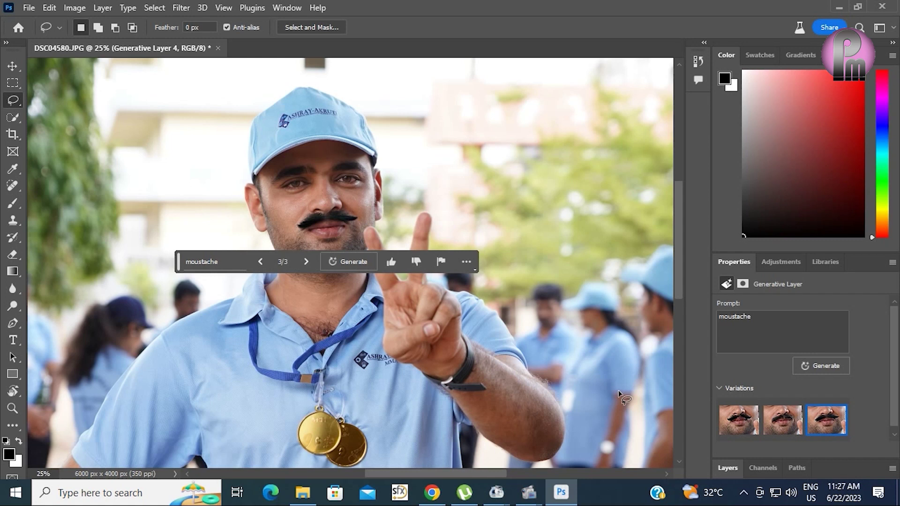
click(791, 435)
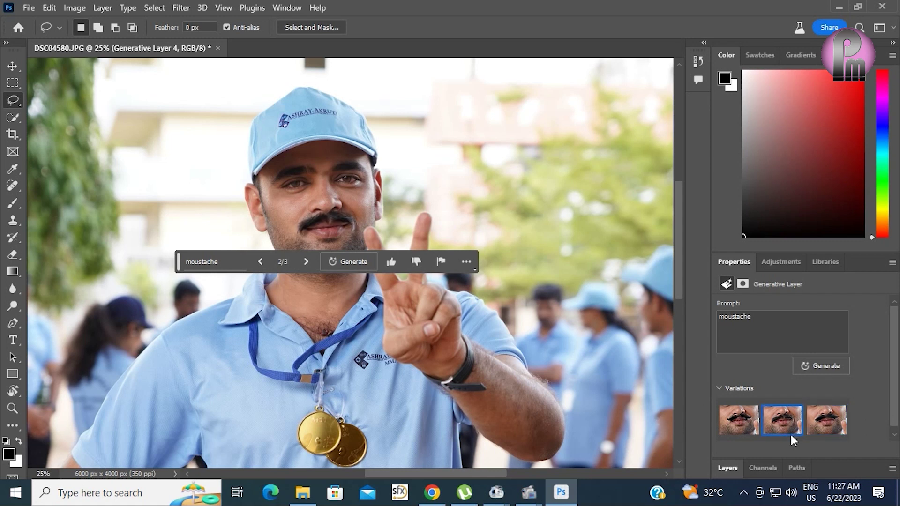
click(737, 432)
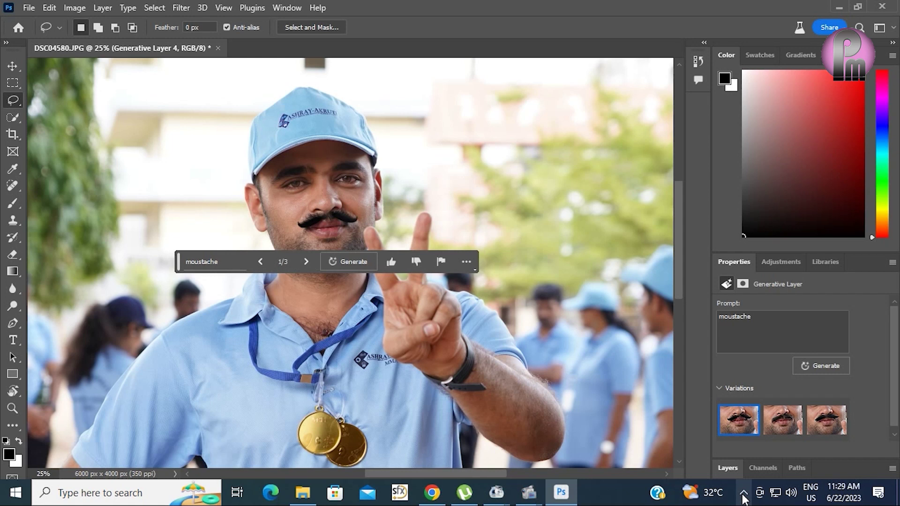
- Lasso around the man's blue cap and head
click(300, 89)
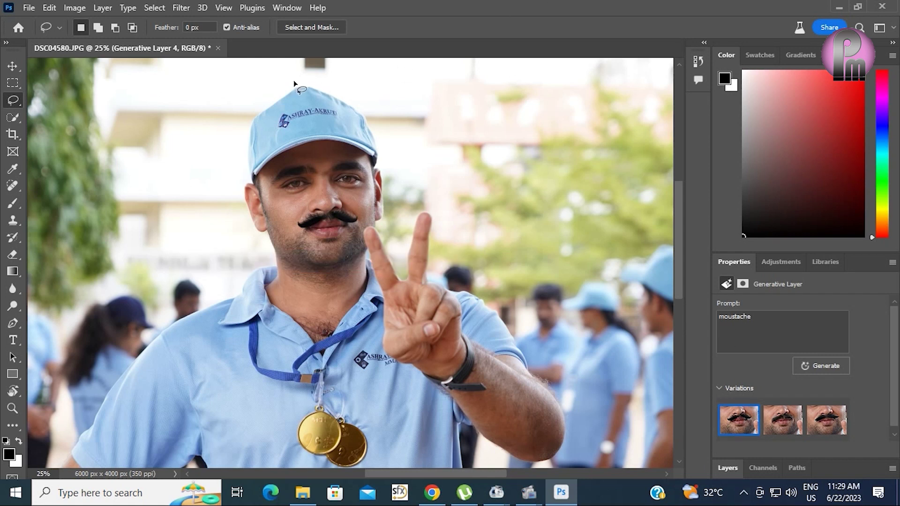
drag(294, 83, 228, 310)
mouse_move(278, 188)
mouse_down()
mouse_move(305, 157)
mouse_move(374, 168)
mouse_move(394, 238)
mouse_move(412, 184)
mouse_move(373, 92)
mouse_move(294, 85)
mouse_up()
click(758, 320)
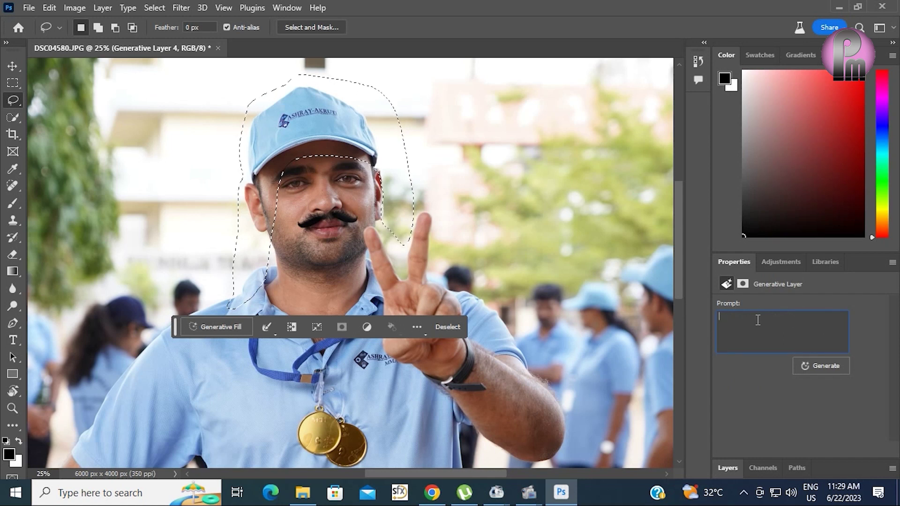
- Generate from 'long hair' and keep the third variation with sunglasses on a black cap
text(long hair)
click(821, 366)
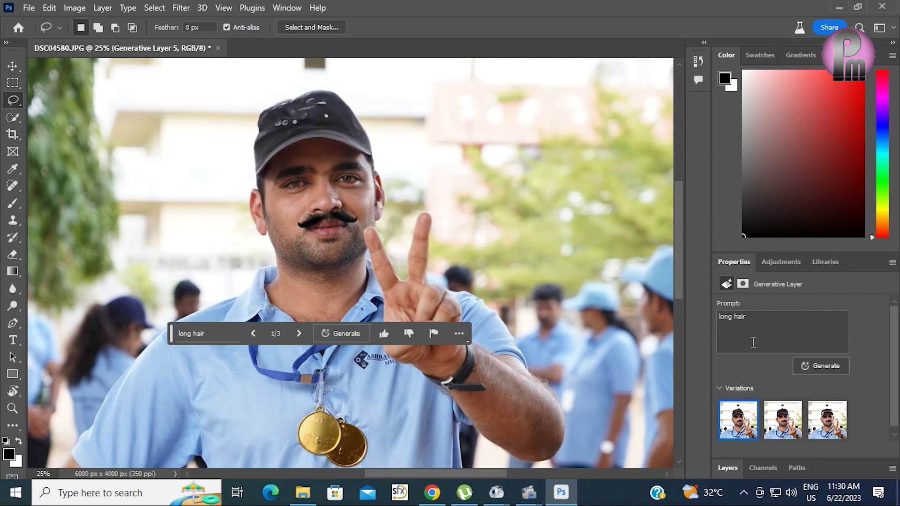
mouse_move(782, 421)
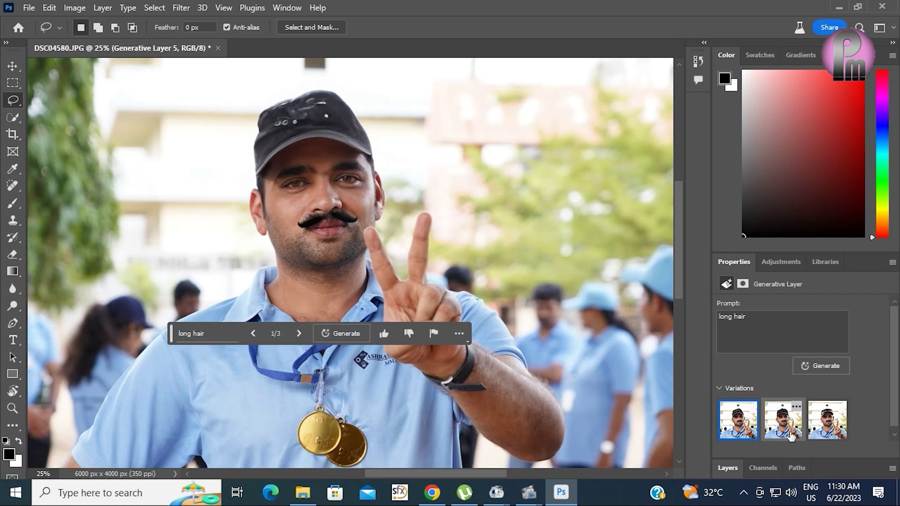
click(791, 435)
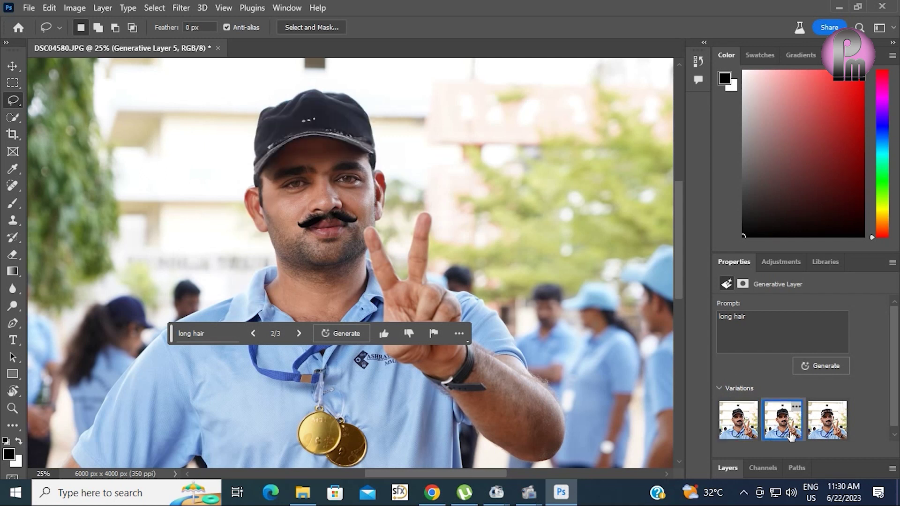
click(835, 427)
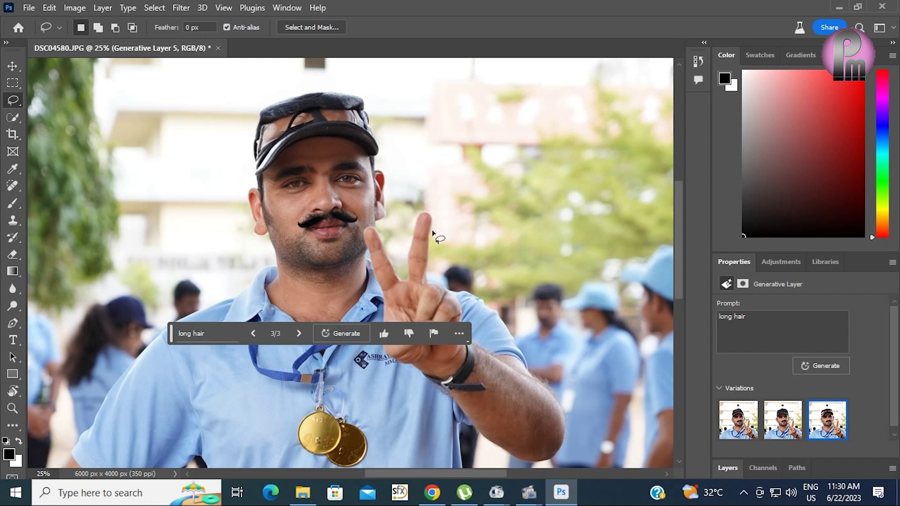
- Zoom in and lasso the jaw, chin and cheek up to the ear
scroll(432, 229, up, 2)
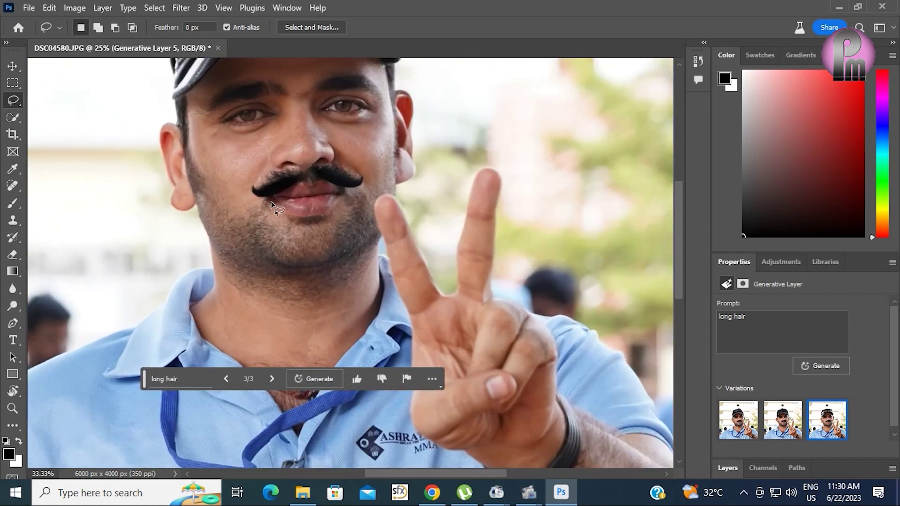
scroll(271, 203, up, 1)
drag(173, 126, 193, 177)
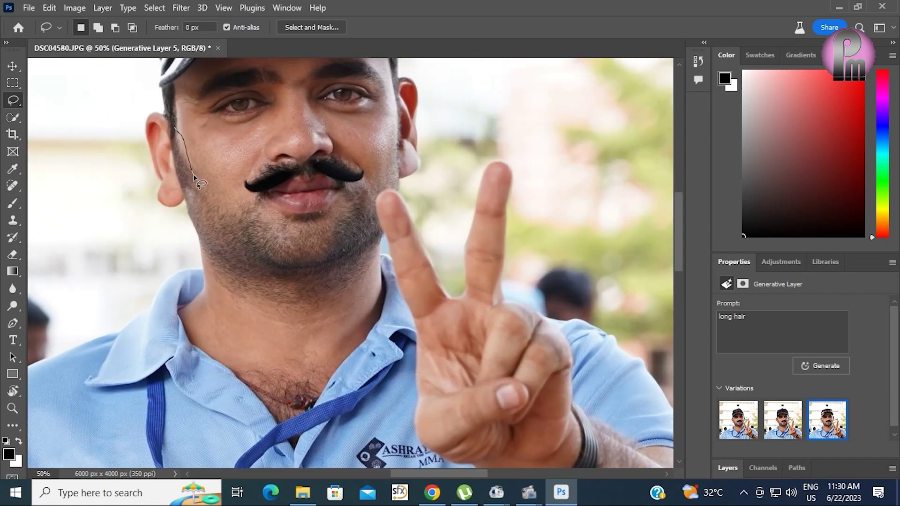
mouse_move(244, 202)
mouse_down()
mouse_move(258, 196)
mouse_move(280, 230)
mouse_move(343, 189)
mouse_move(361, 199)
mouse_up()
mouse_move(386, 162)
mouse_down()
mouse_move(397, 122)
mouse_move(402, 180)
mouse_up()
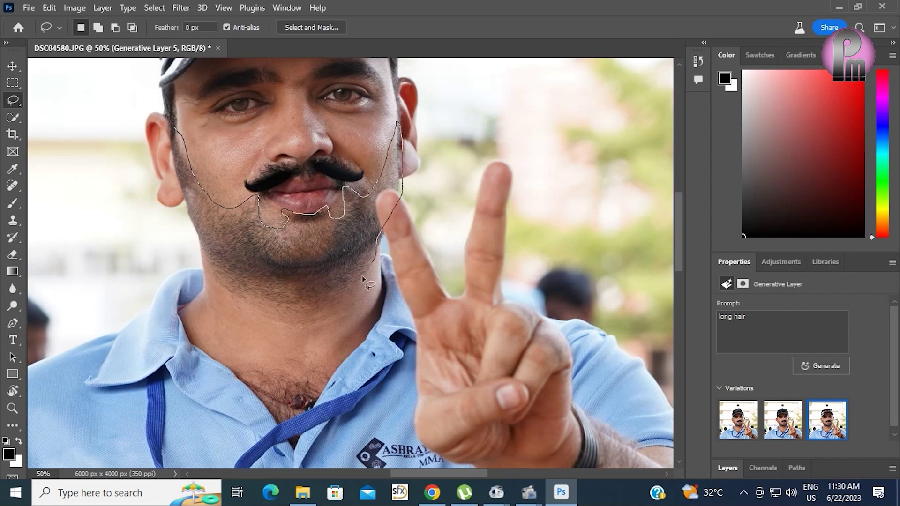
mouse_move(208, 254)
mouse_down()
mouse_move(187, 214)
mouse_move(172, 126)
mouse_up()
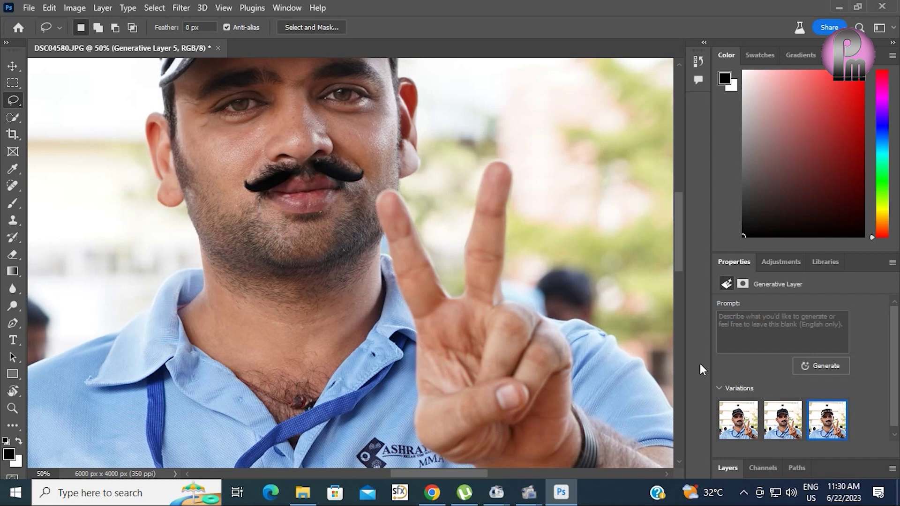
- Generate a beard in the selection from the prompt 'beard'
click(755, 326)
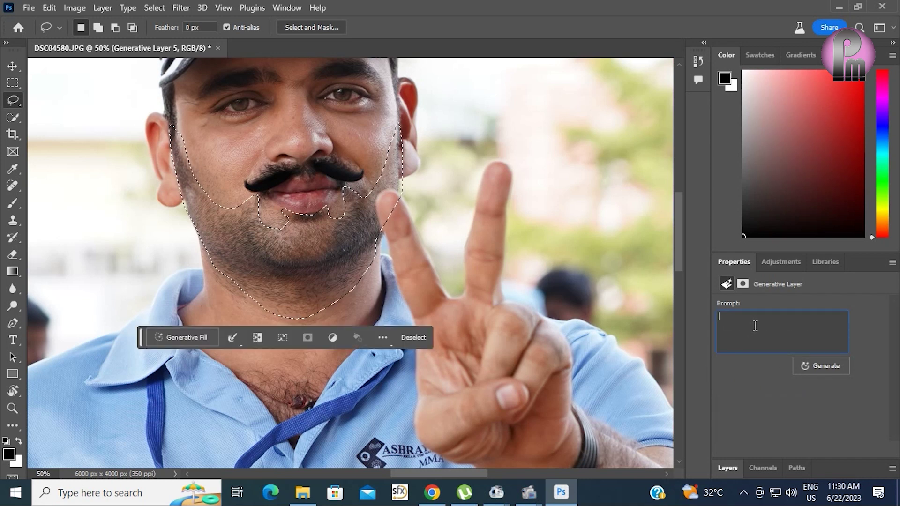
text(ea)
key(BackSpace)
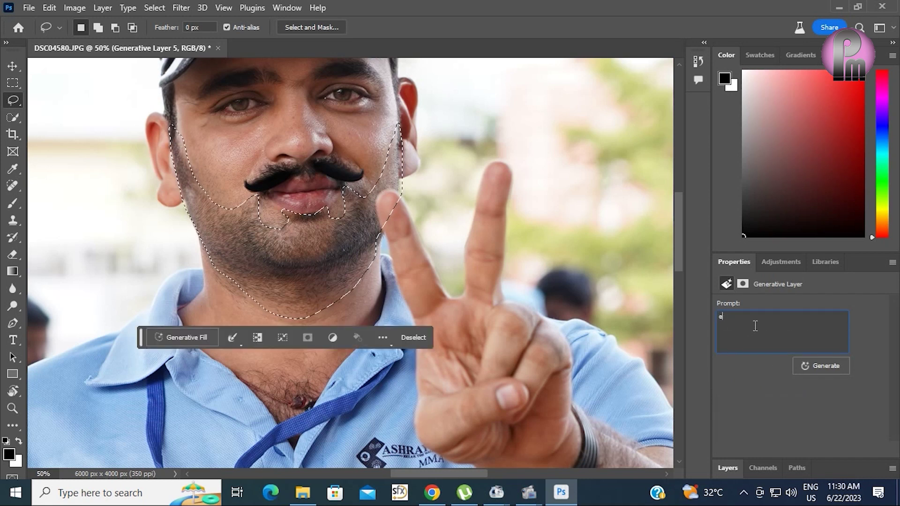
key(BackSpace)
text(eard)
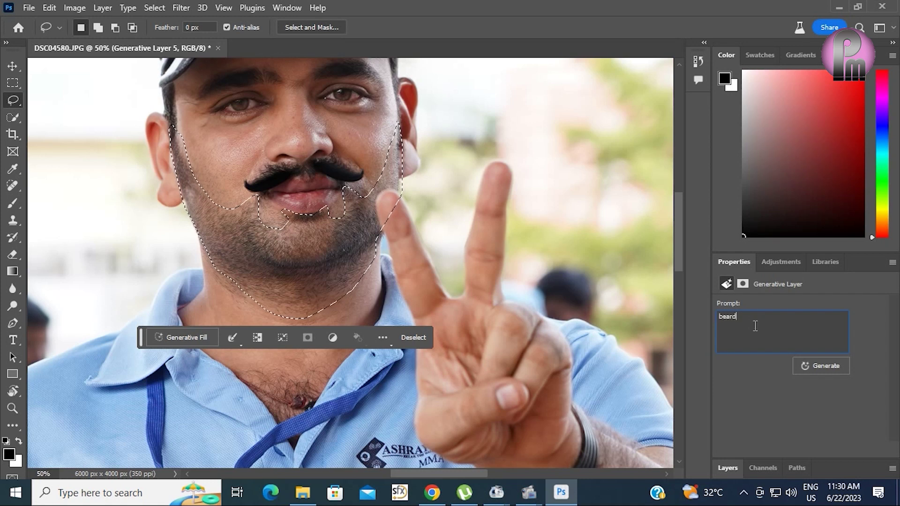
click(816, 366)
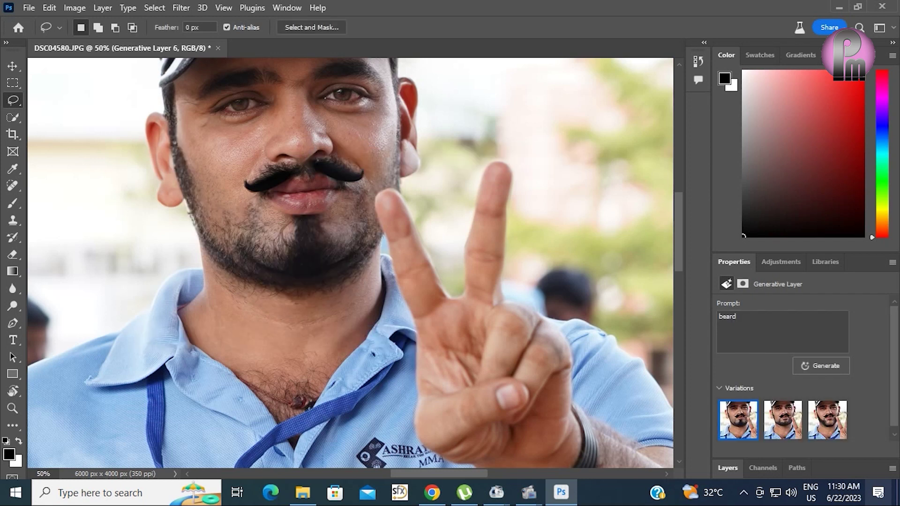
- Browse the second and third beard variations, zooming in on the mouth
click(789, 431)
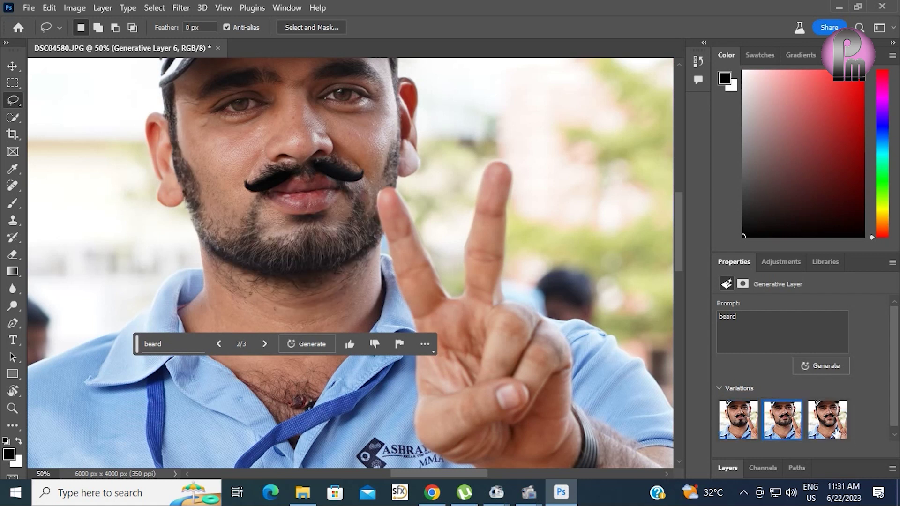
mouse_move(827, 420)
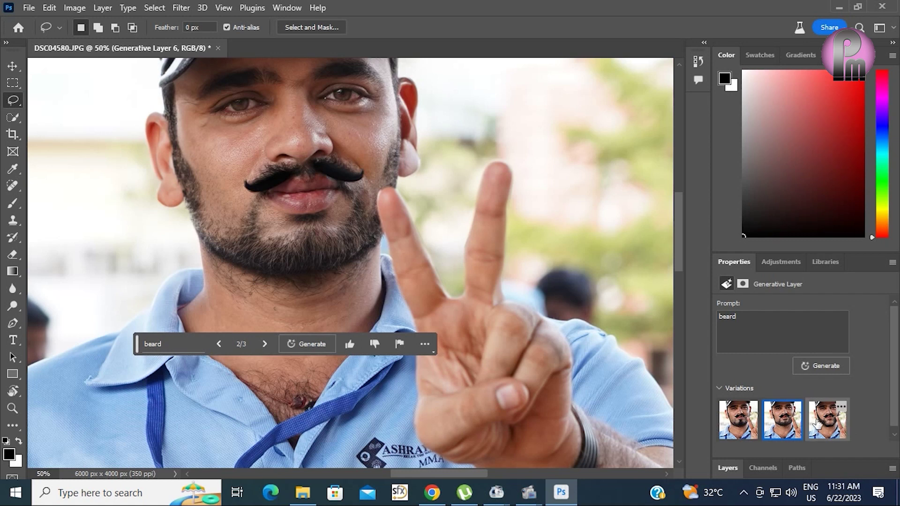
click(817, 424)
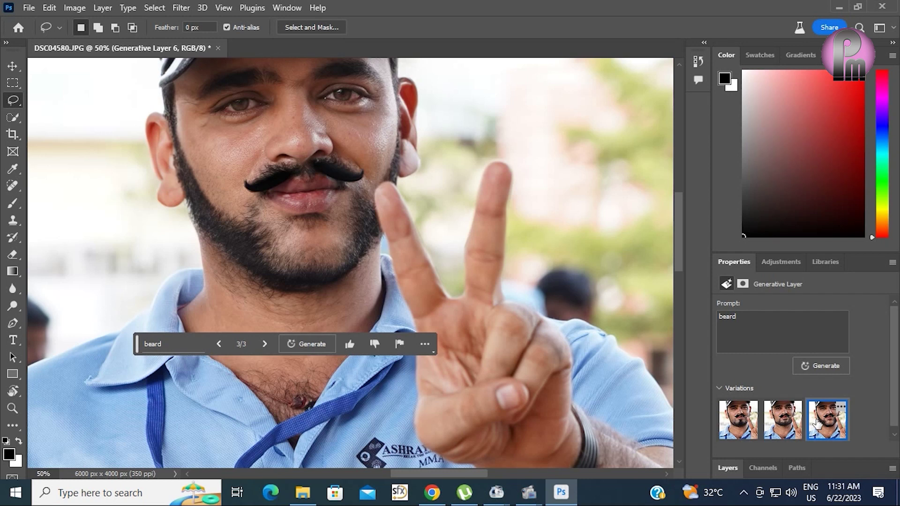
key(ctrl+minus)
key(ctrl+minus)
key(ctrl+minus)
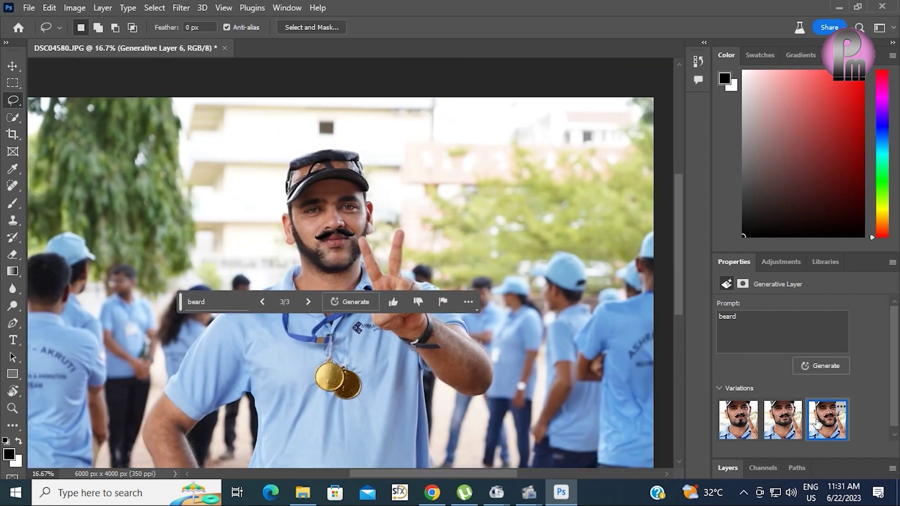
key(ctrl+plus)
key(ctrl+plus)
key(ctrl+plus)
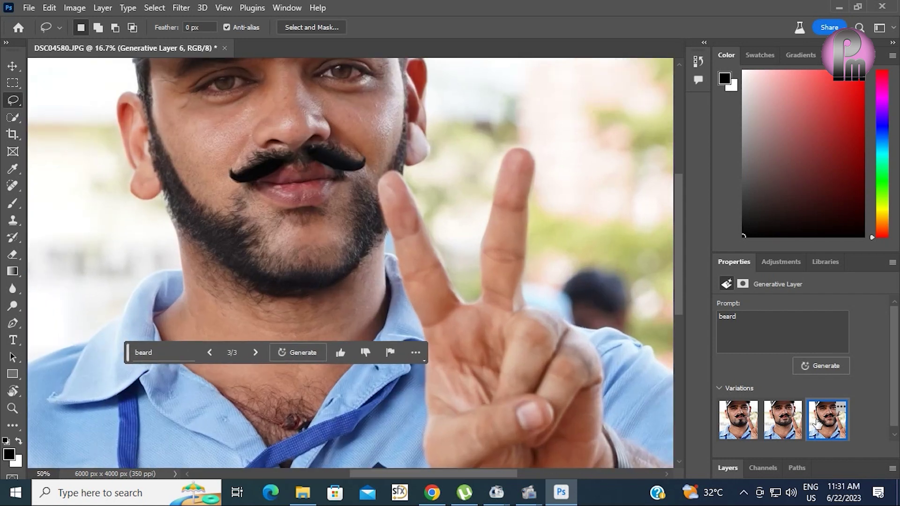
key(ctrl+plus)
key(ctrl+plus)
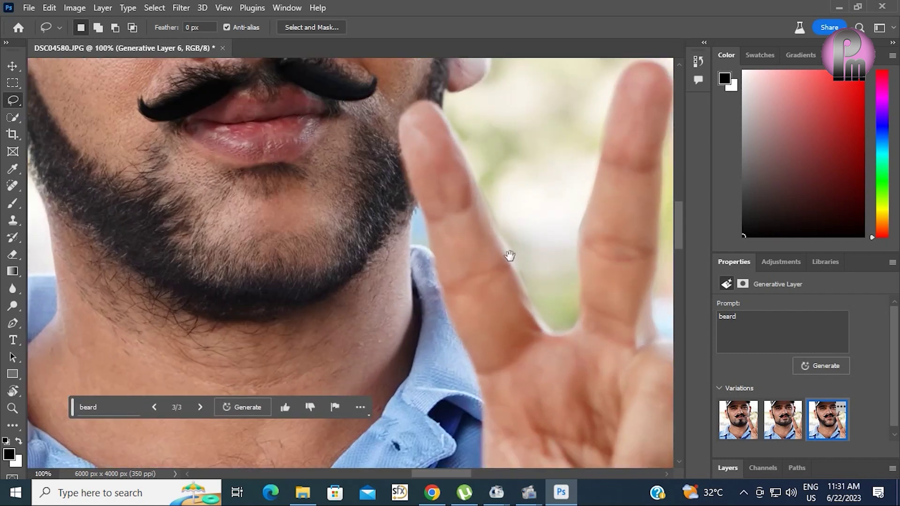
mouse_move(301, 162)
mouse_down()
mouse_move(432, 275)
mouse_move(438, 328)
mouse_up()
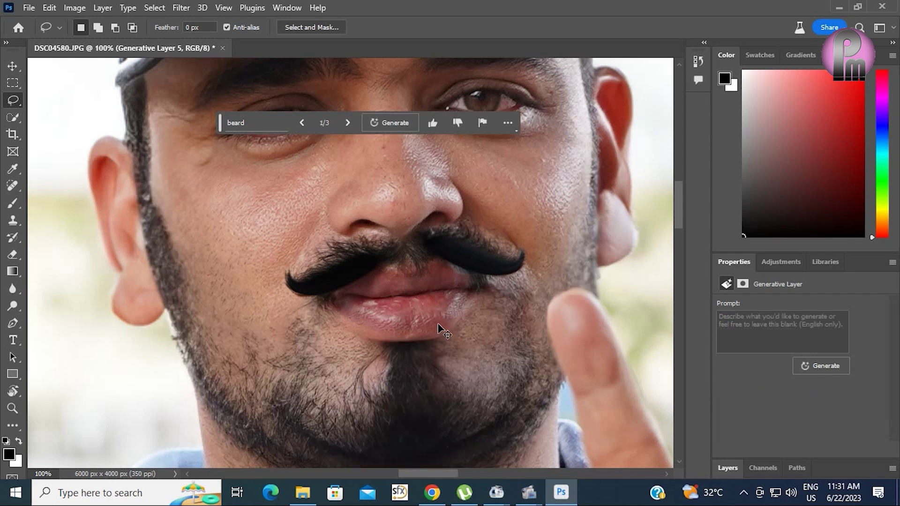
- Undo the beard generation, zoom out to the whole face, and deselect
key(ctrl+z)
key(ctrl+minus)
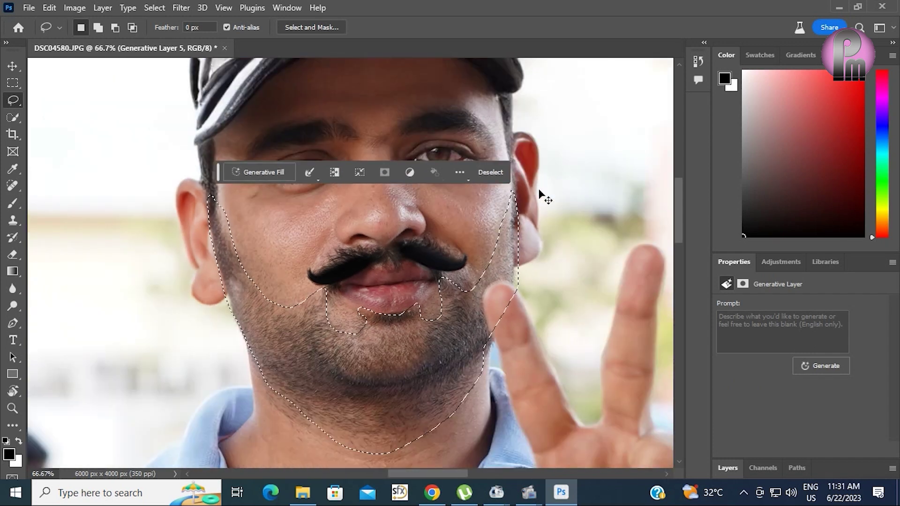
key(ctrl+minus)
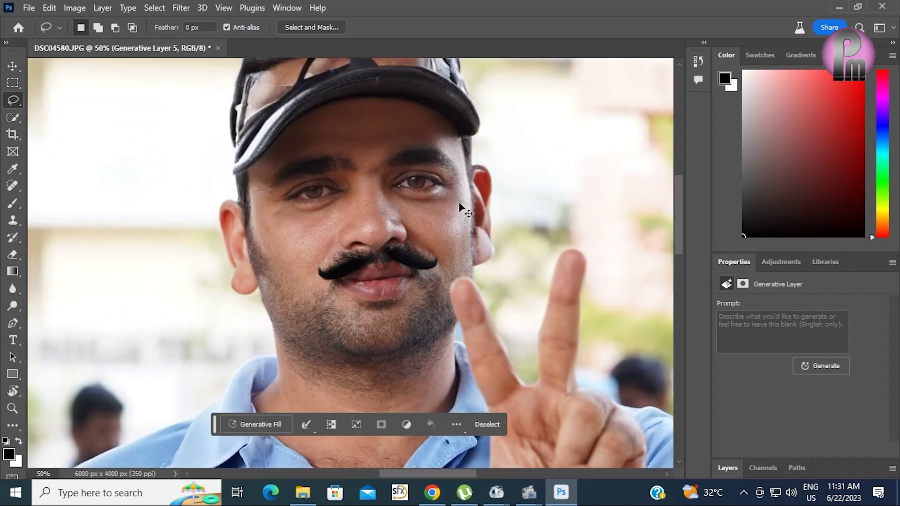
key(ctrl+d)
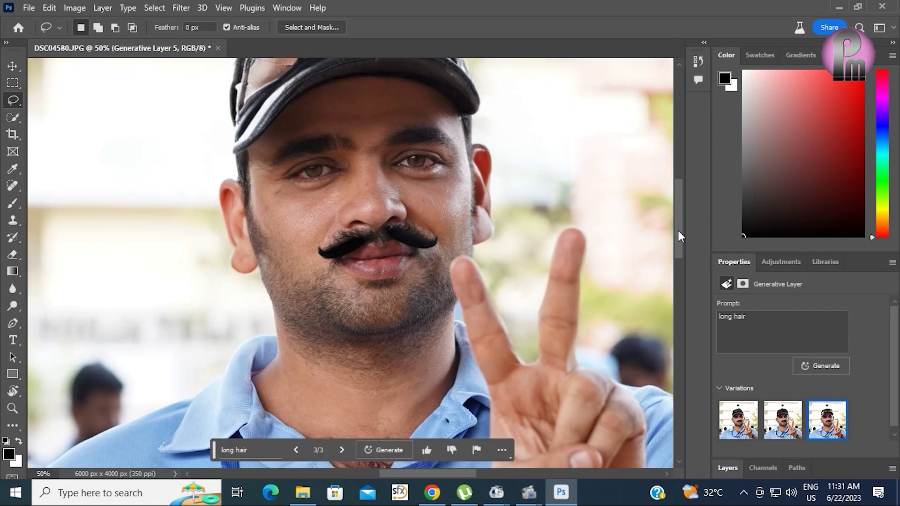
- Lasso the man's earlobe and generate from the prompt 'ear ring gold'
drag(679, 231, 682, 255)
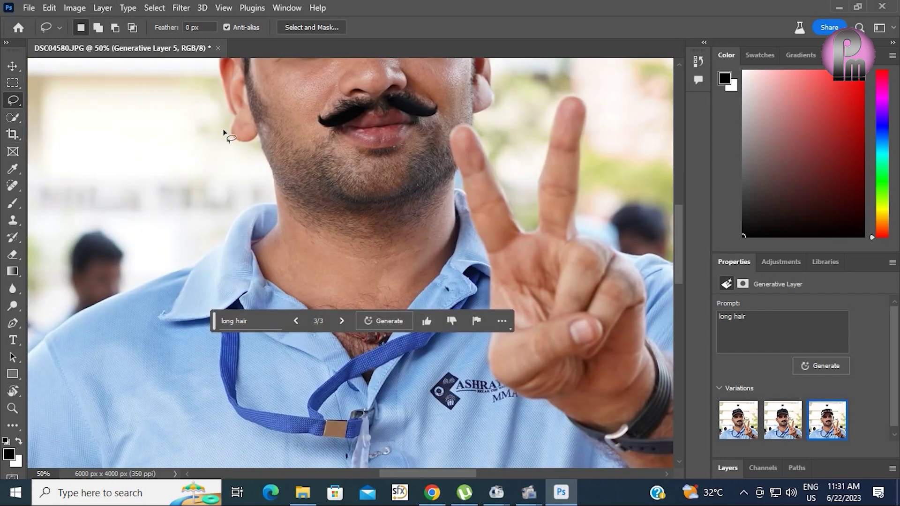
click(238, 127)
drag(227, 150, 239, 125)
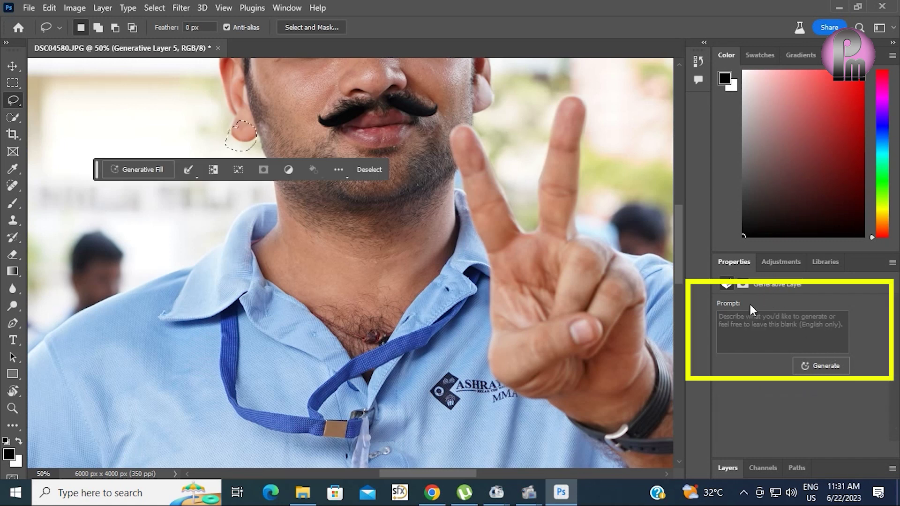
click(752, 325)
text(ear)
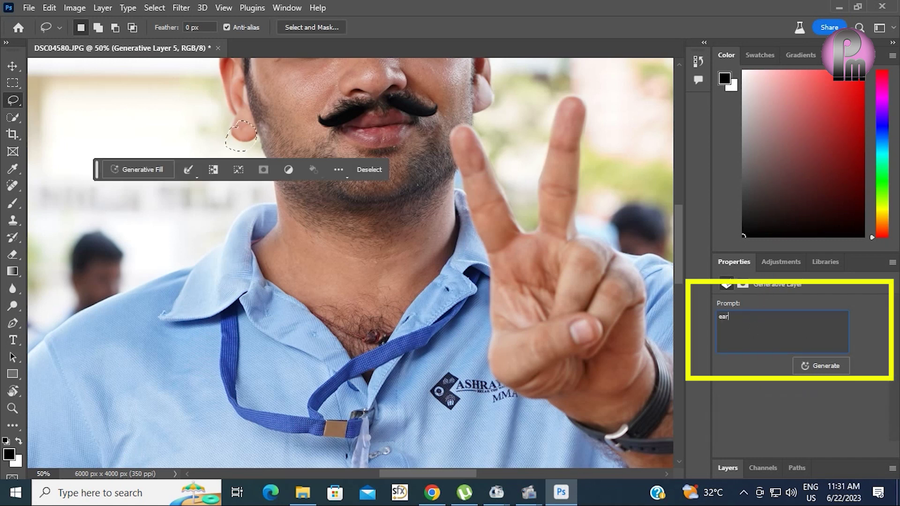
text( ring go)
text(ld)
click(826, 372)
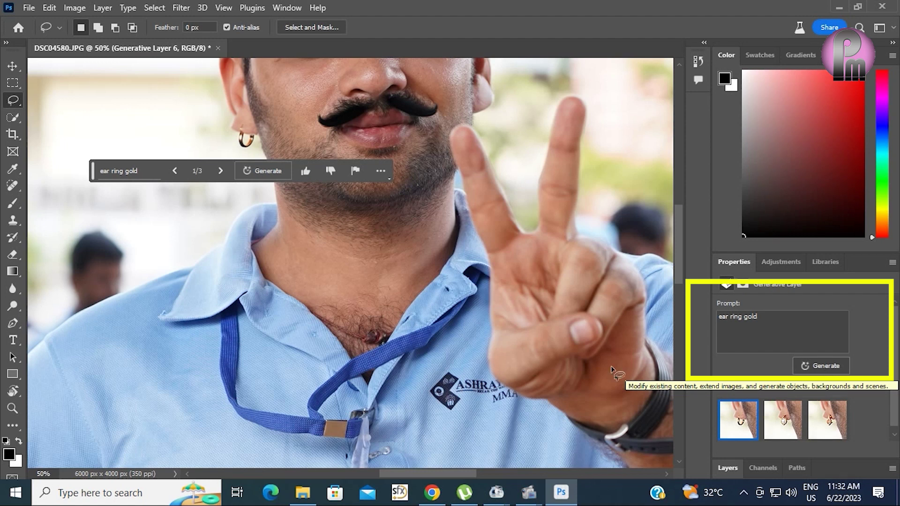
- Compare the earring variations and keep the second, diamond stud earring
click(791, 437)
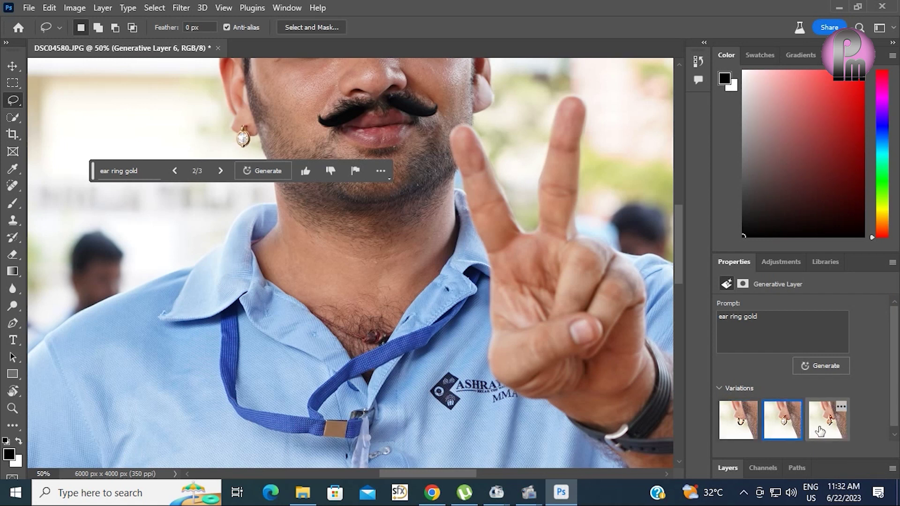
click(820, 431)
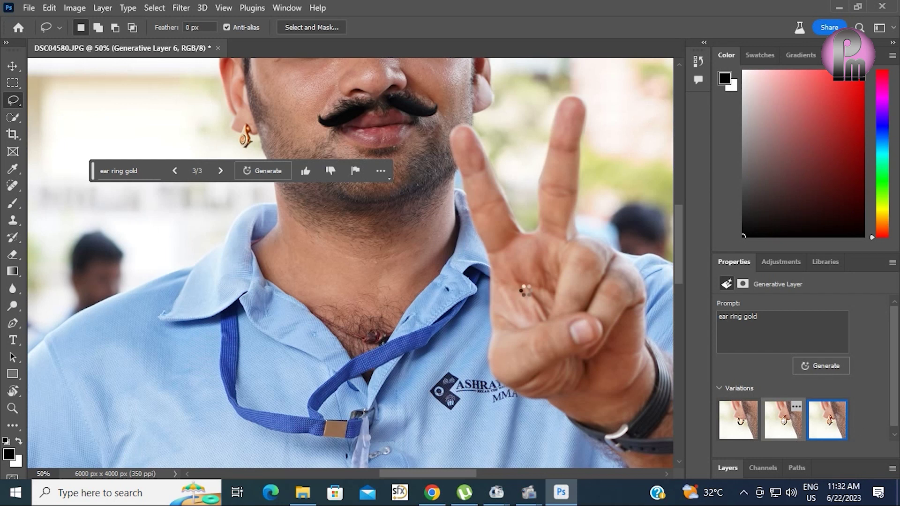
click(782, 420)
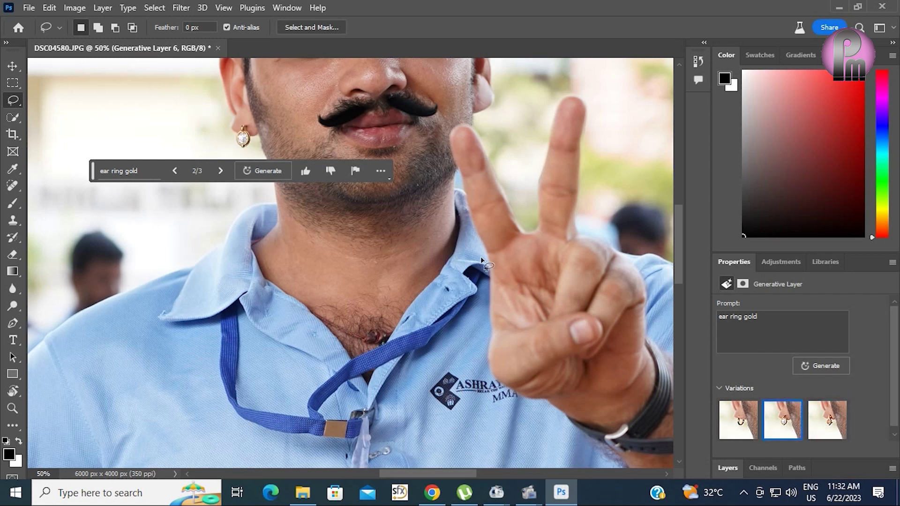
- Zoom out to view the whole edited photo, then close DSC04580.JPG
drag(365, 272, 427, 386)
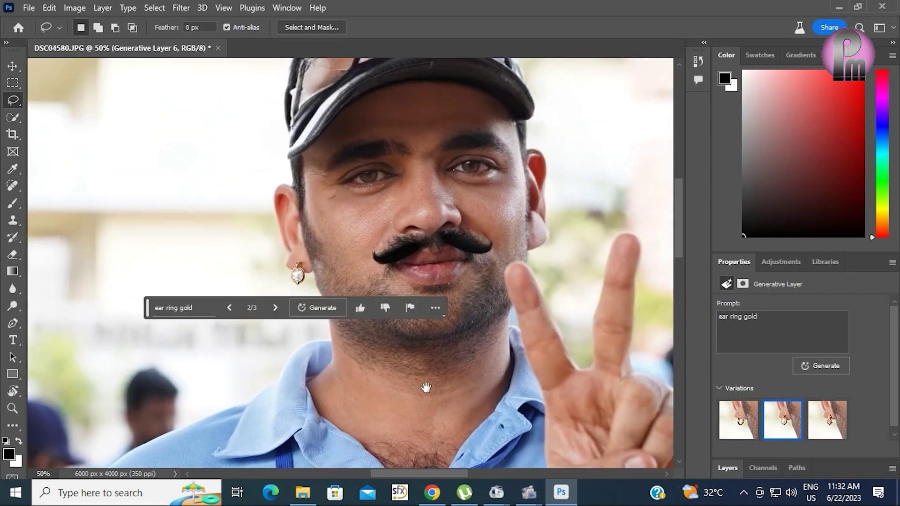
key(ctrl+minus)
key(ctrl+minus)
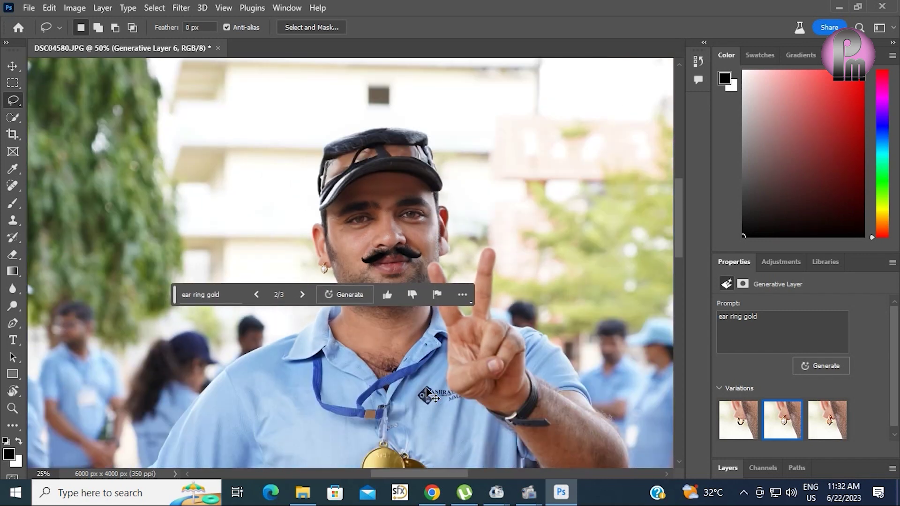
key(ctrl+minus)
key(ctrl+minus)
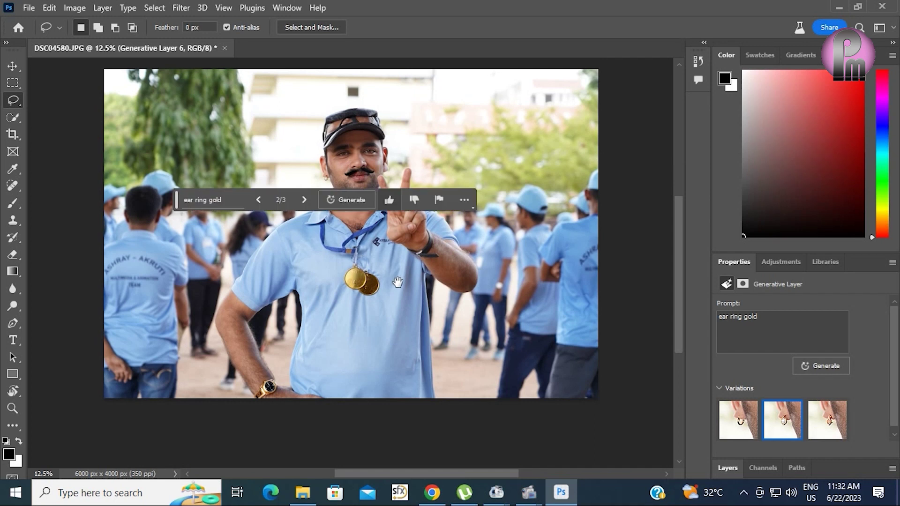
click(225, 48)
- Discard the photo's changes and open wp3989445.jpg from the Assessment -3 folder
click(436, 192)
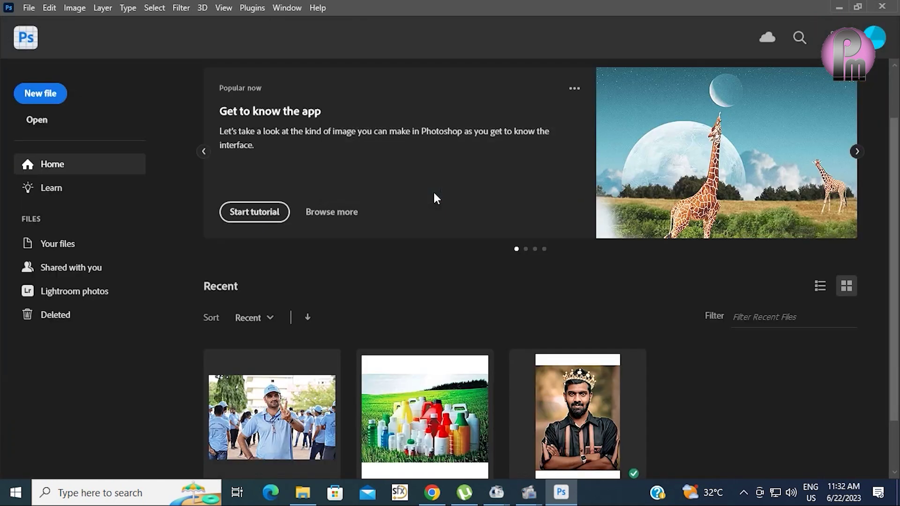
click(28, 8)
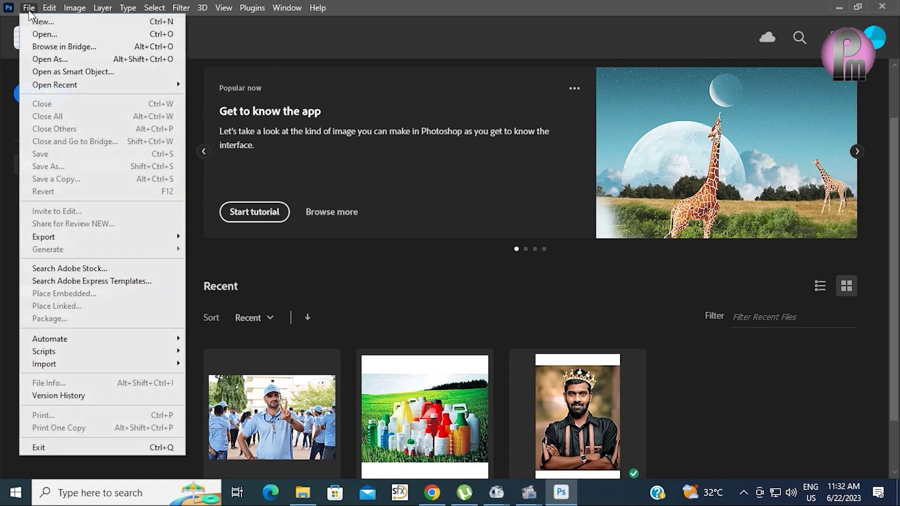
click(39, 34)
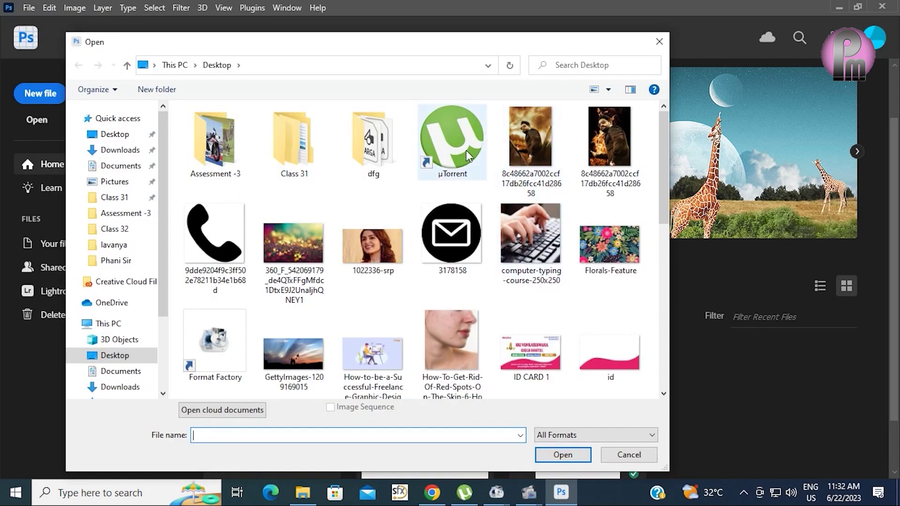
double_click(214, 153)
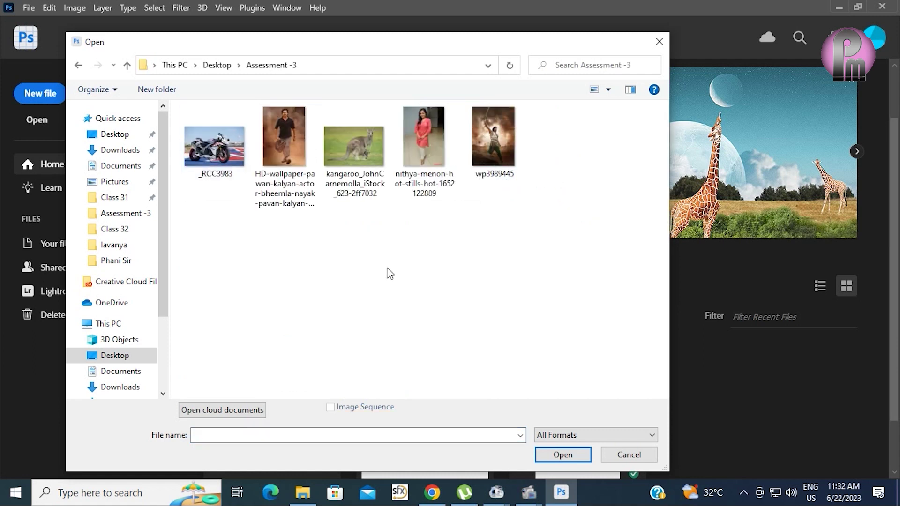
double_click(494, 151)
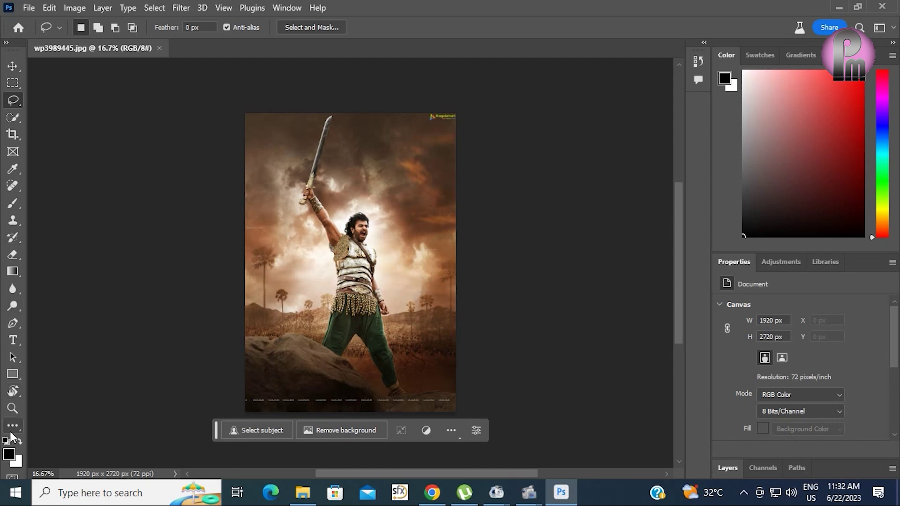
- Crop-extend the warrior poster's canvas outward on both sides to 4860 px
key(x)
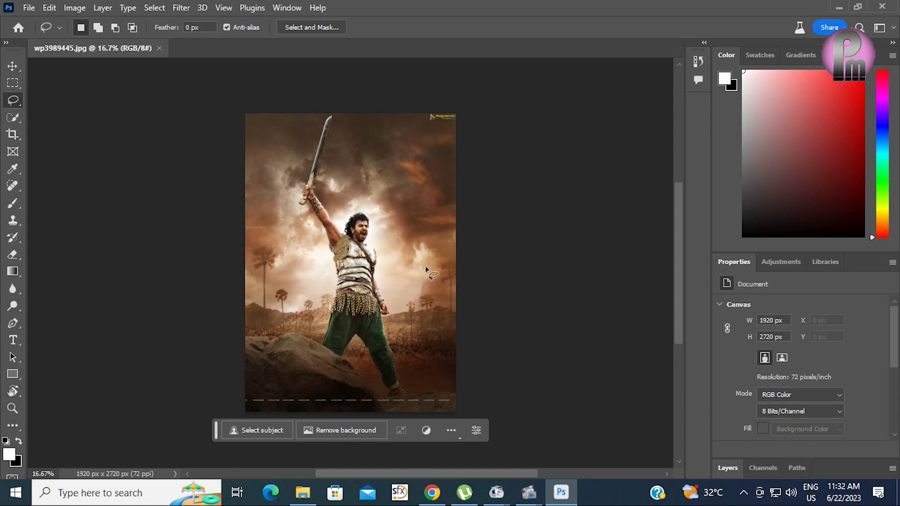
key(x)
key(x)
key(c)
key(l)
key(c)
drag(456, 257, 545, 254)
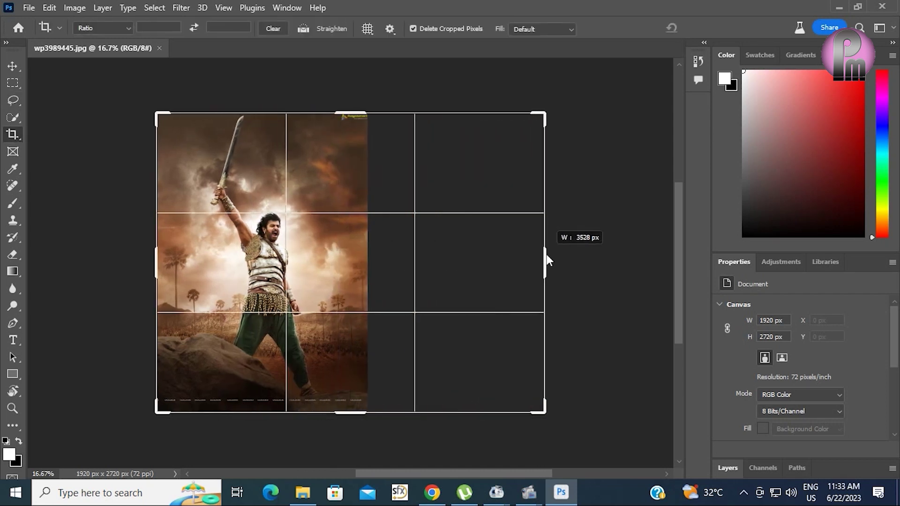
drag(157, 268, 84, 270)
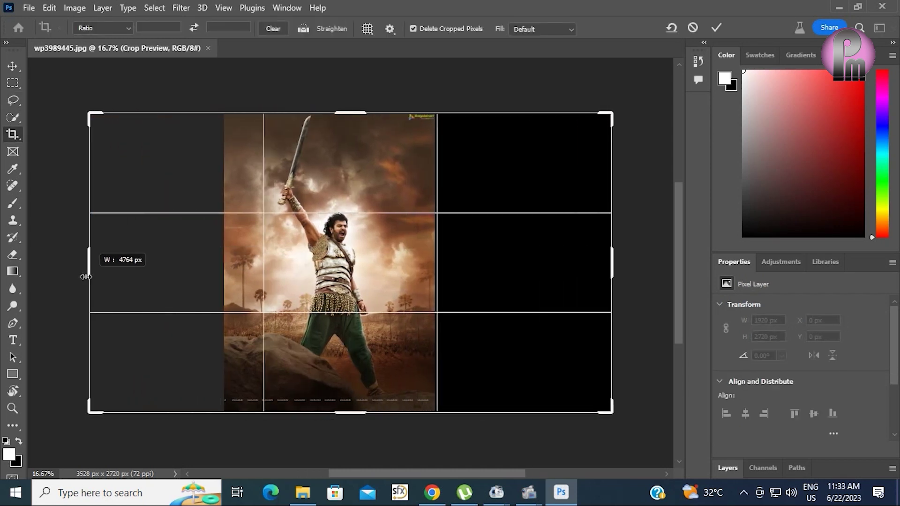
click(13, 85)
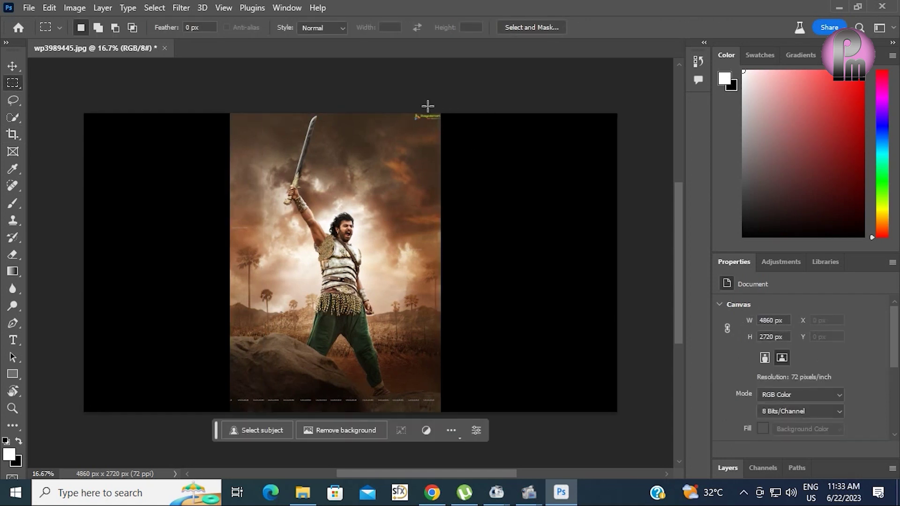
- Generatively fill the right black area with matching scenery, then select the left black strip
drag(426, 105, 665, 443)
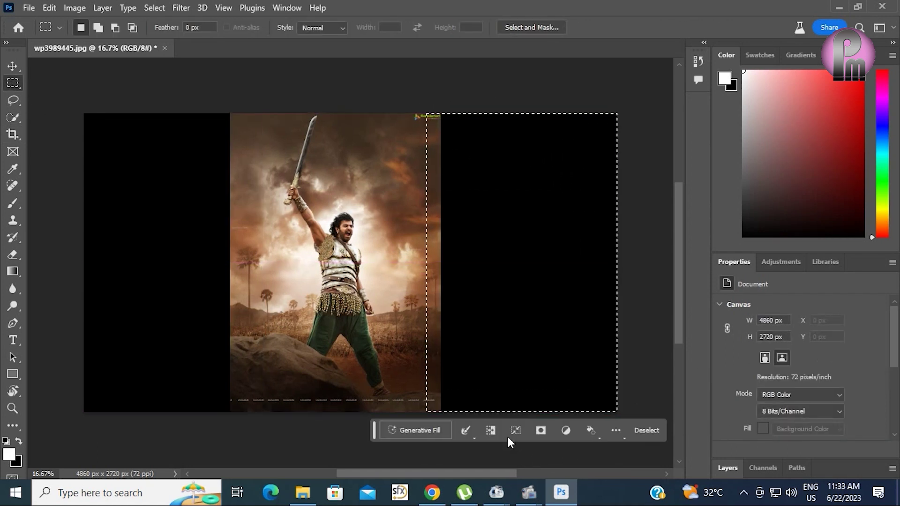
click(585, 432)
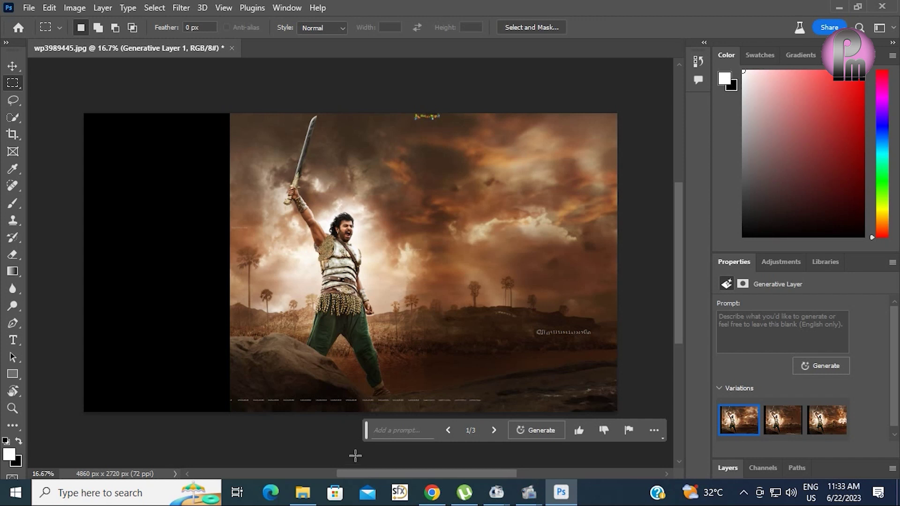
drag(74, 101, 248, 418)
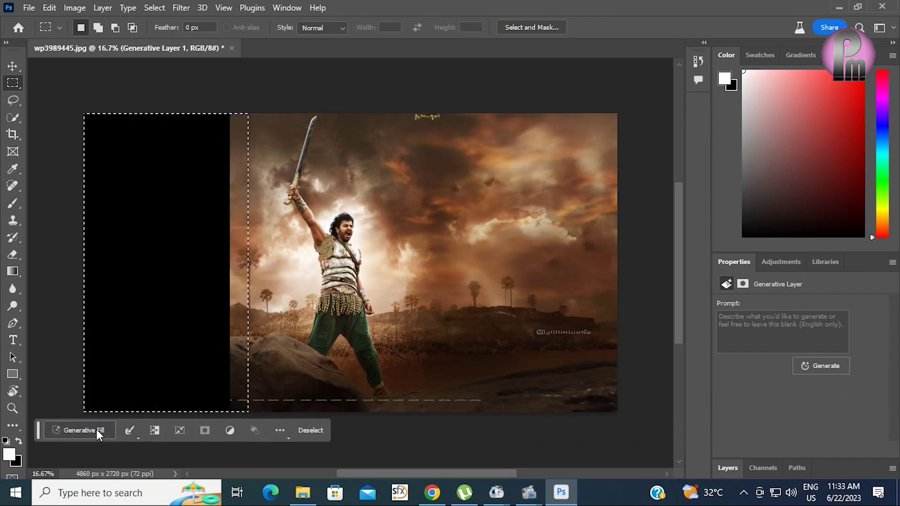
- Fill the blank left strip with generated palms, ruins and rocks using an empty Generative Fill prompt
click(97, 431)
click(283, 433)
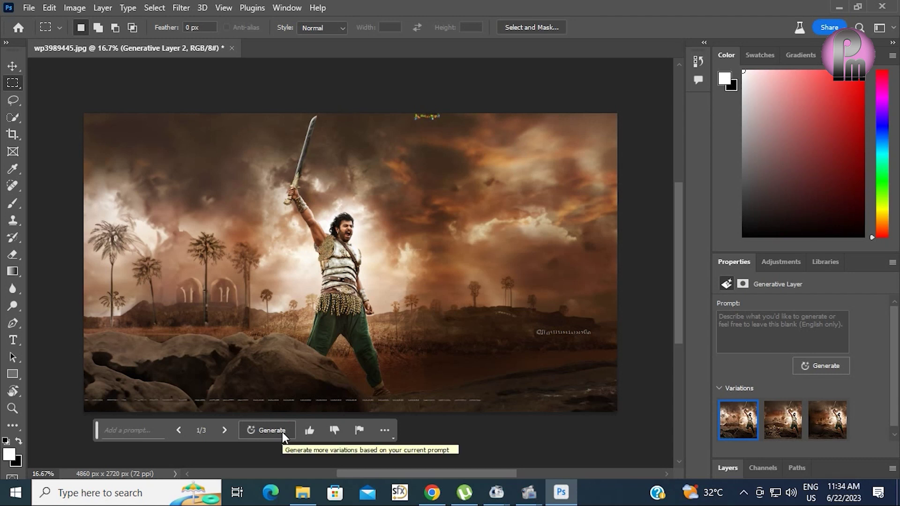
- View the extended poster full screen, zoom in and out on the details, then close it
key(f)
key(f)
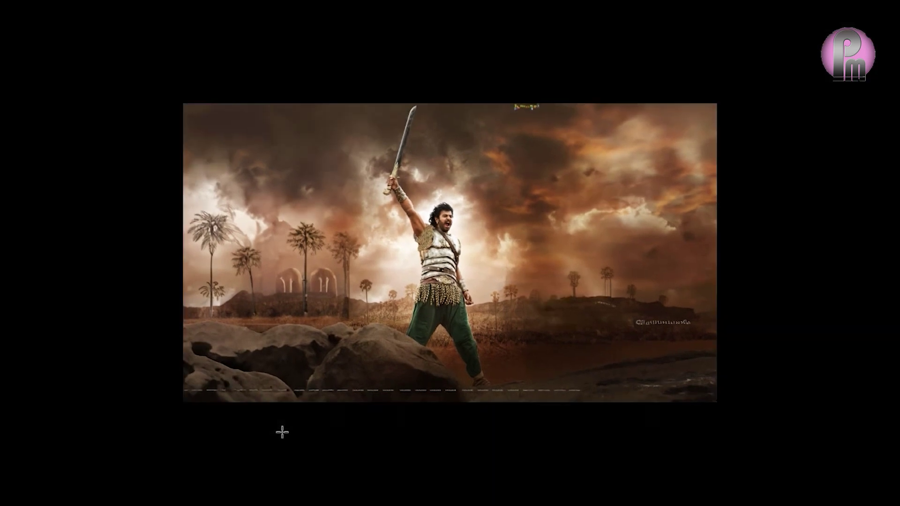
key(ctrl+plus)
key(ctrl+plus)
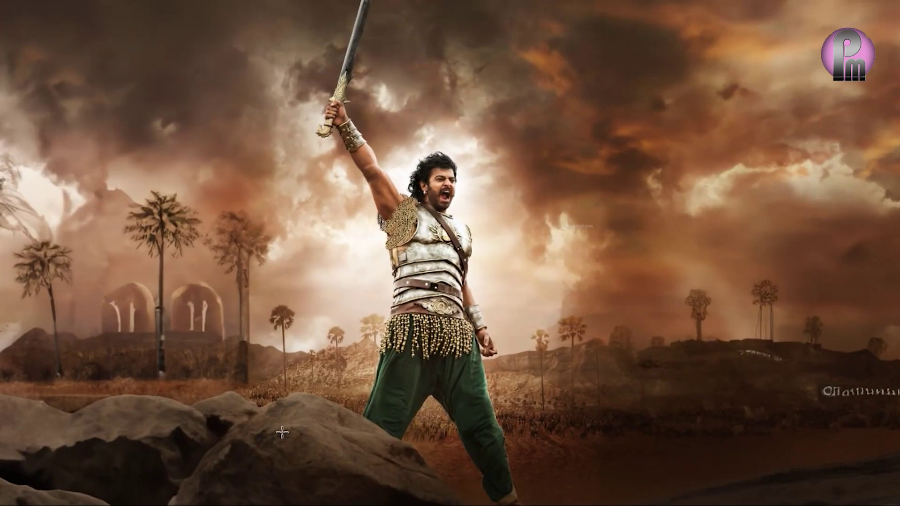
key(ctrl+minus)
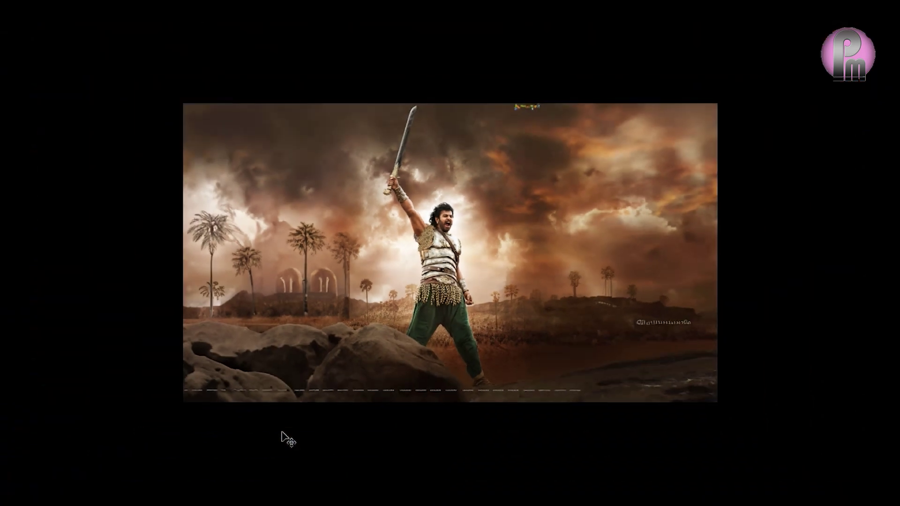
key(f)
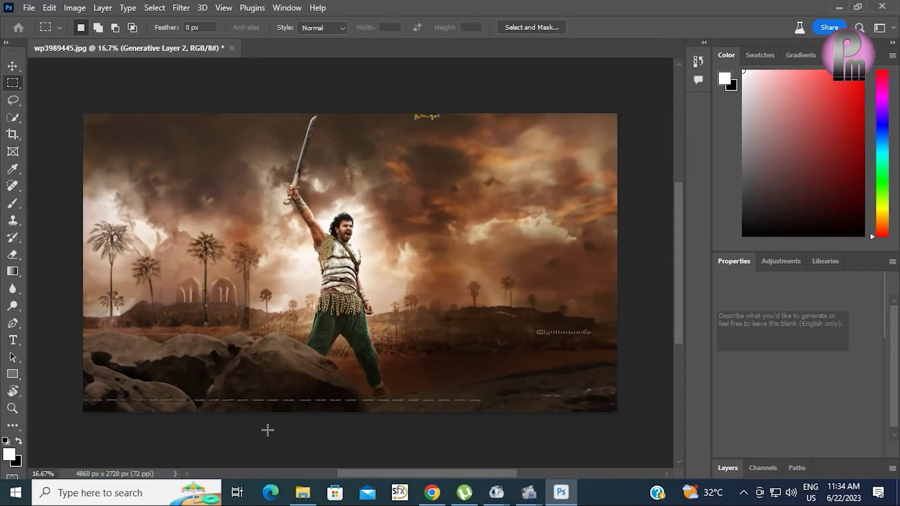
click(233, 48)
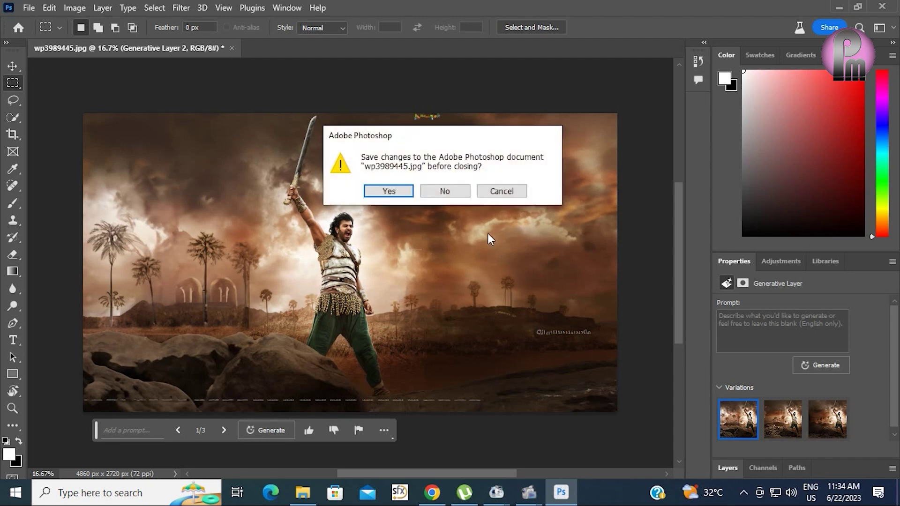
click(463, 196)
- Reopen DSC04580.JPG from recent files and lasso a loop around the man's neckline
scroll(563, 384, down, 2)
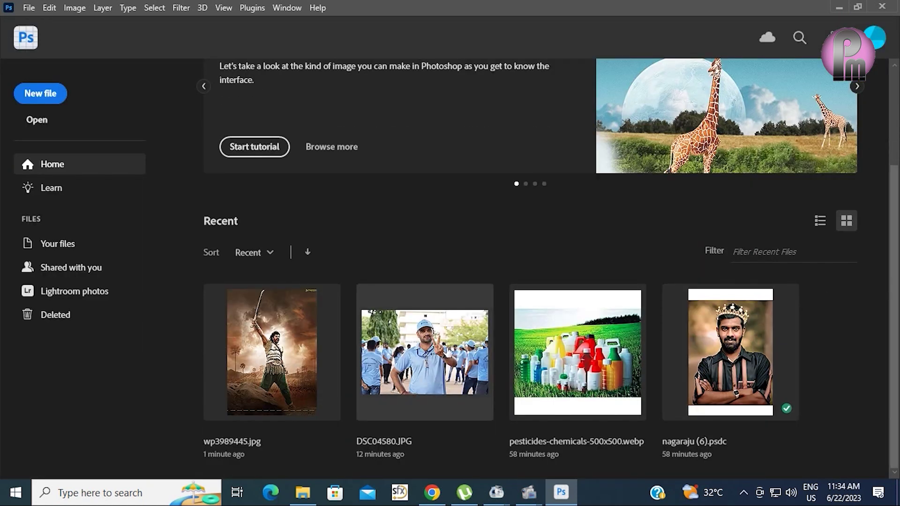
click(448, 351)
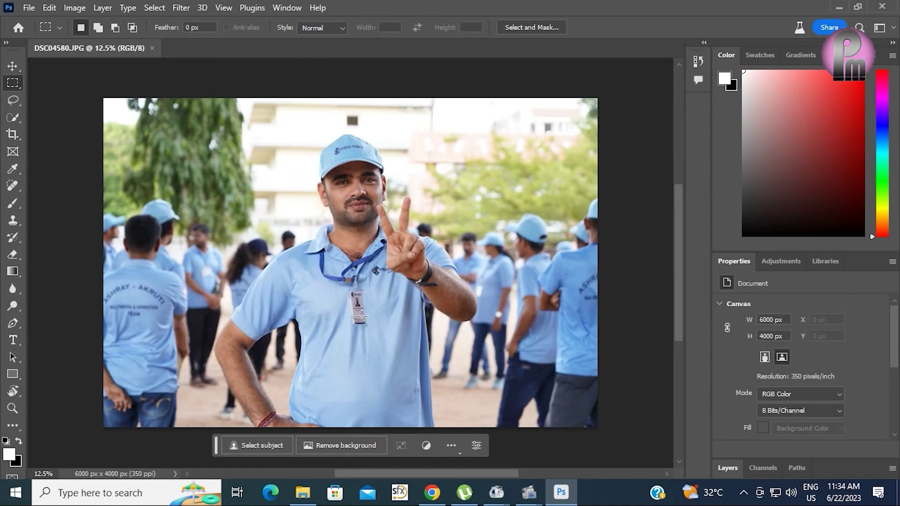
scroll(362, 314, up, 1)
scroll(361, 300, up, 1)
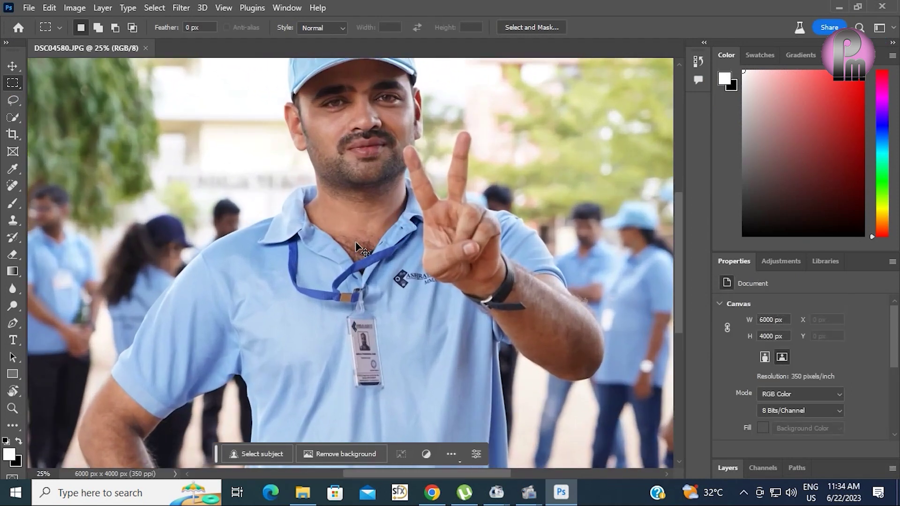
scroll(357, 242, up, 1)
click(12, 100)
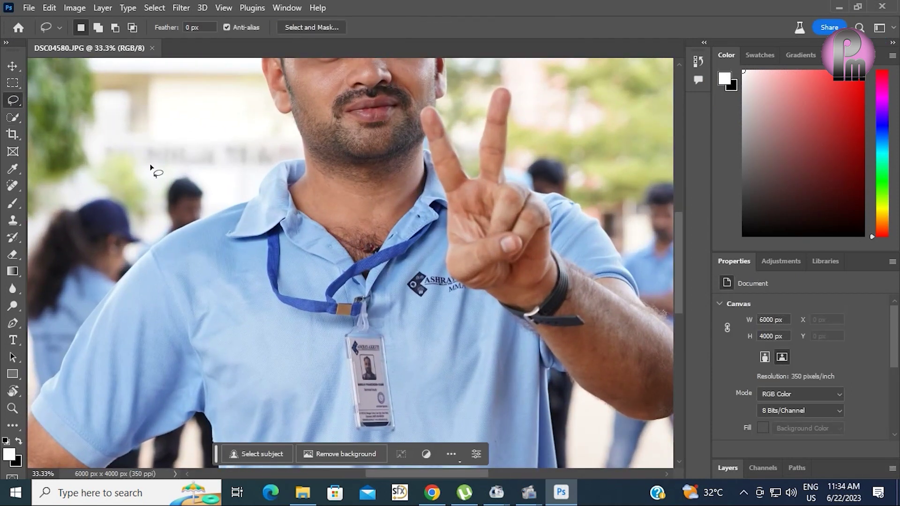
mouse_move(306, 174)
mouse_down()
mouse_move(427, 193)
mouse_move(391, 241)
mouse_move(349, 251)
mouse_move(296, 204)
mouse_move(306, 171)
mouse_up()
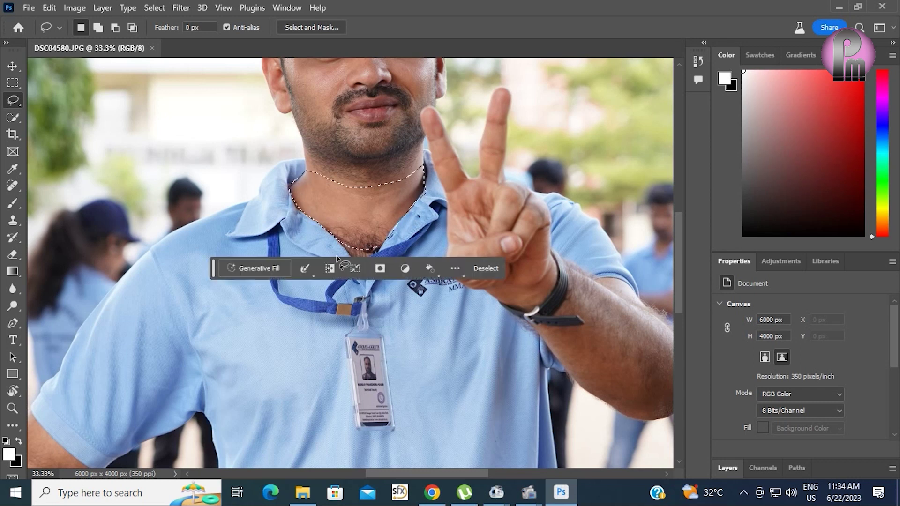
- Generate a 'gold chain' in the neck selection and pick the chunky link variation
click(257, 271)
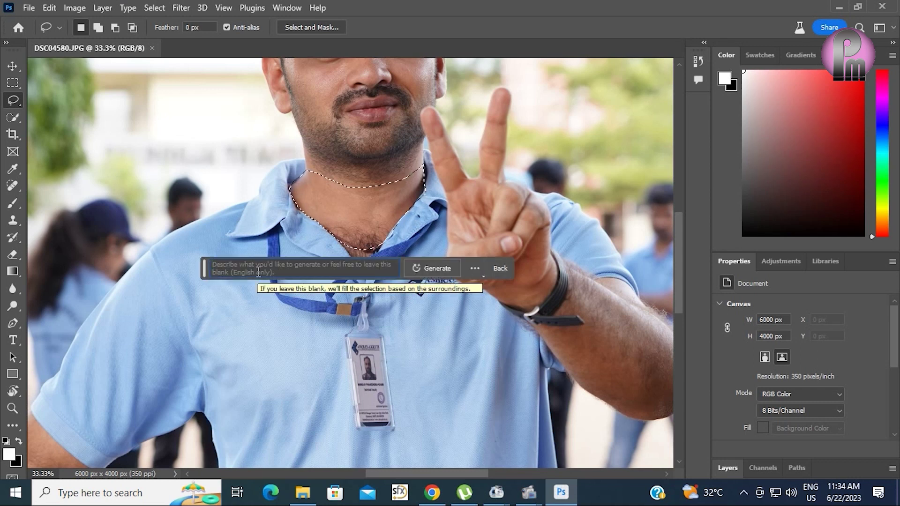
text(gold ch)
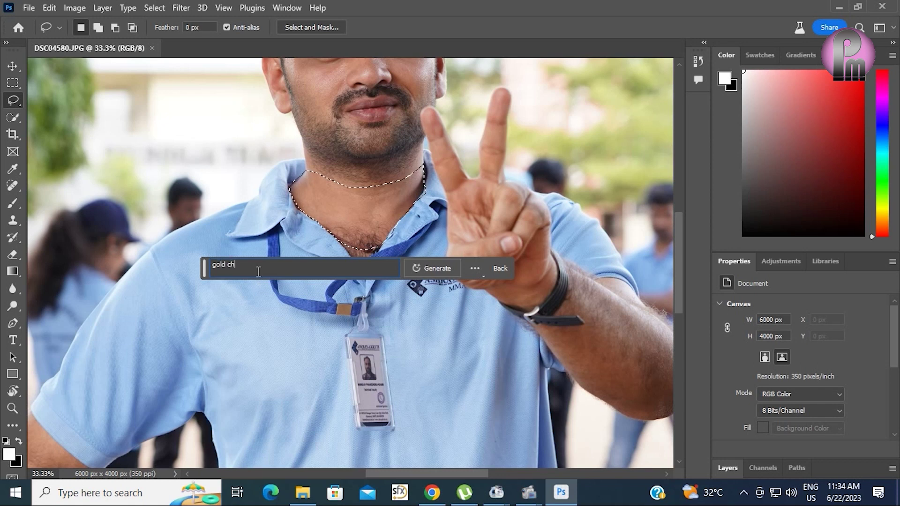
text(ain)
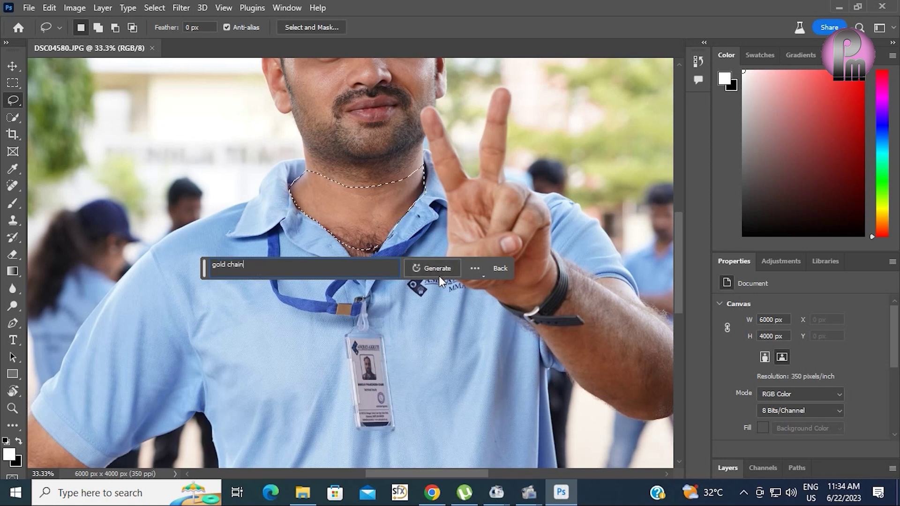
key(Return)
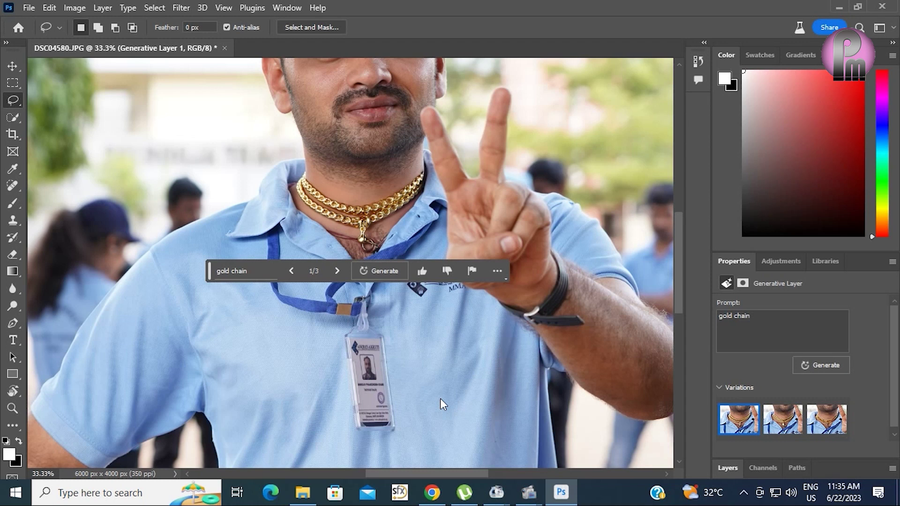
mouse_move(783, 420)
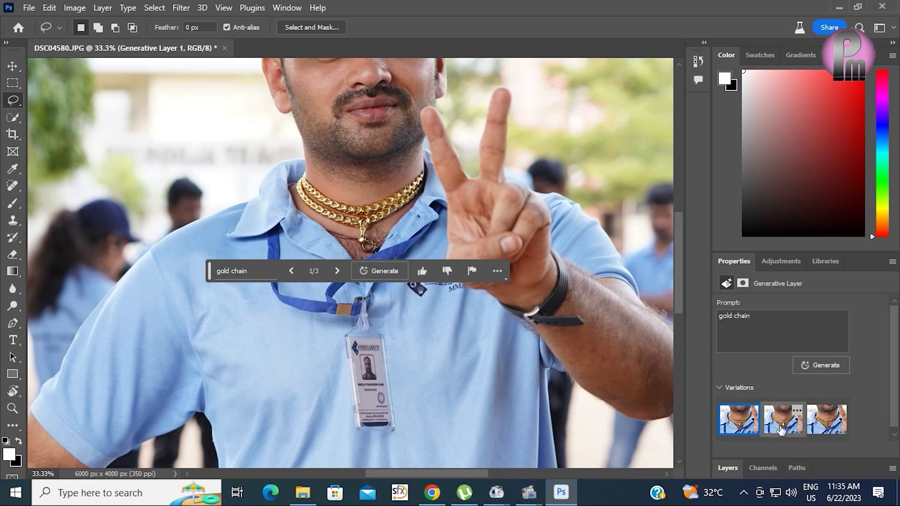
click(831, 431)
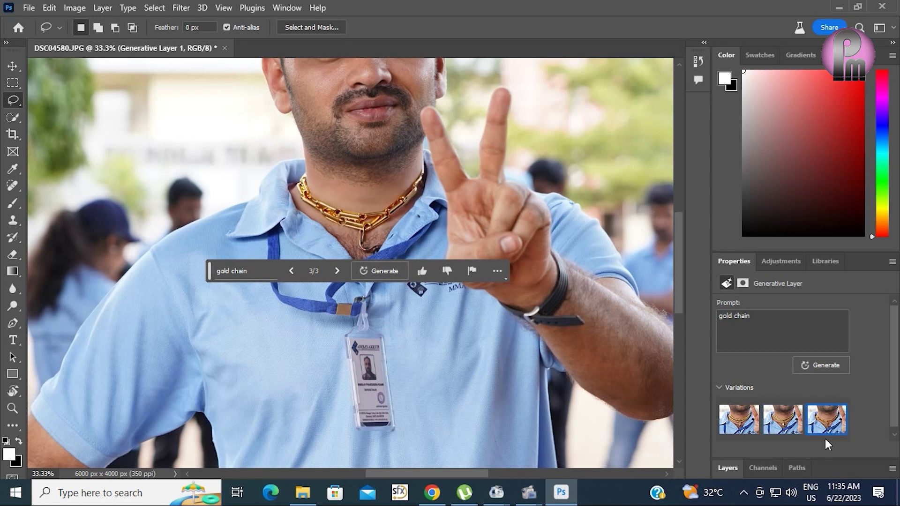
- Zoom out to see the whole scene and close the edited photo
key(ctrl+minus)
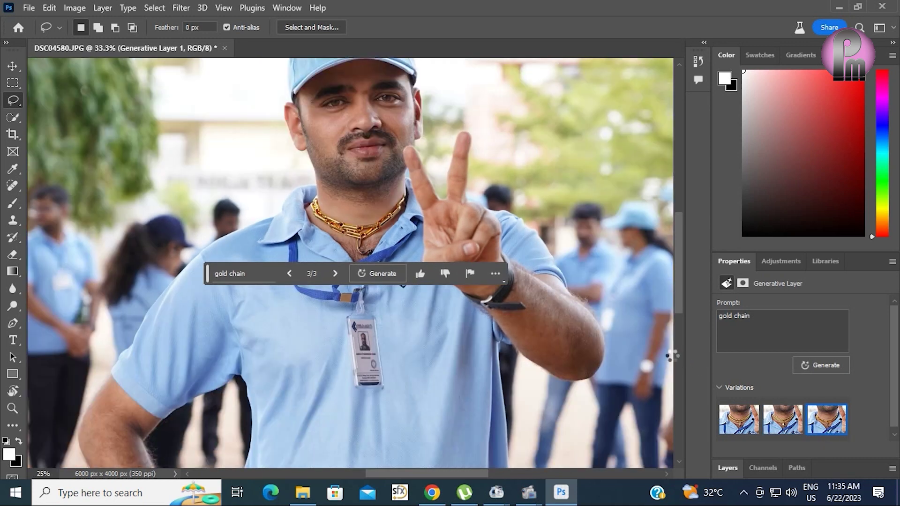
key(ctrl+minus)
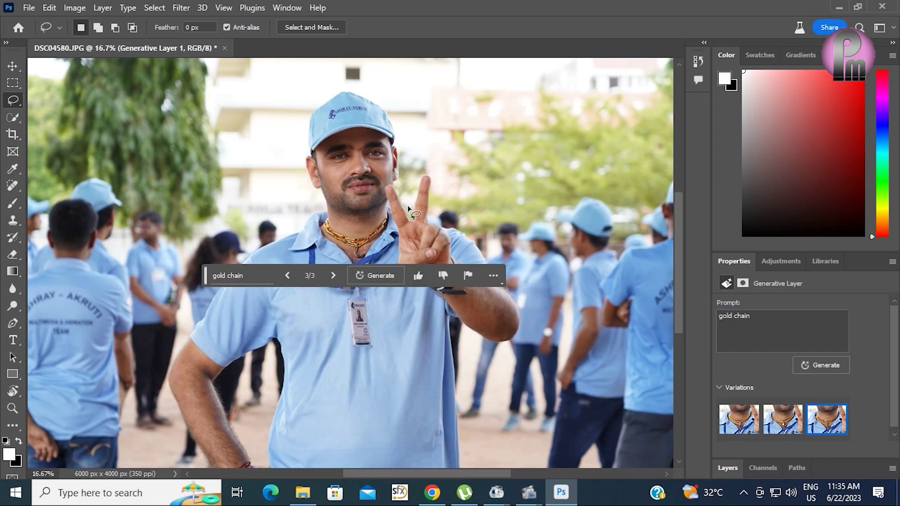
click(224, 48)
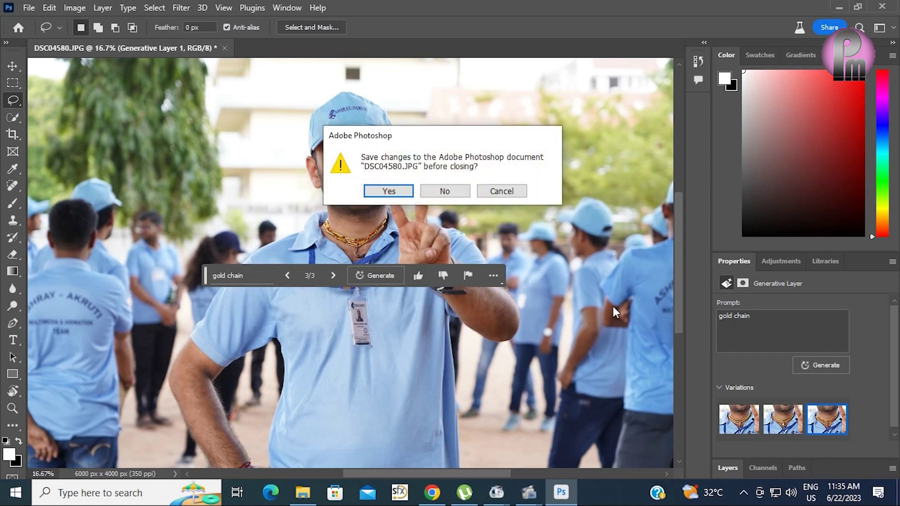
- Discard the chain photo and remove the background from pesticides-chemicals-500x500.webp
click(450, 193)
mouse_move(432, 492)
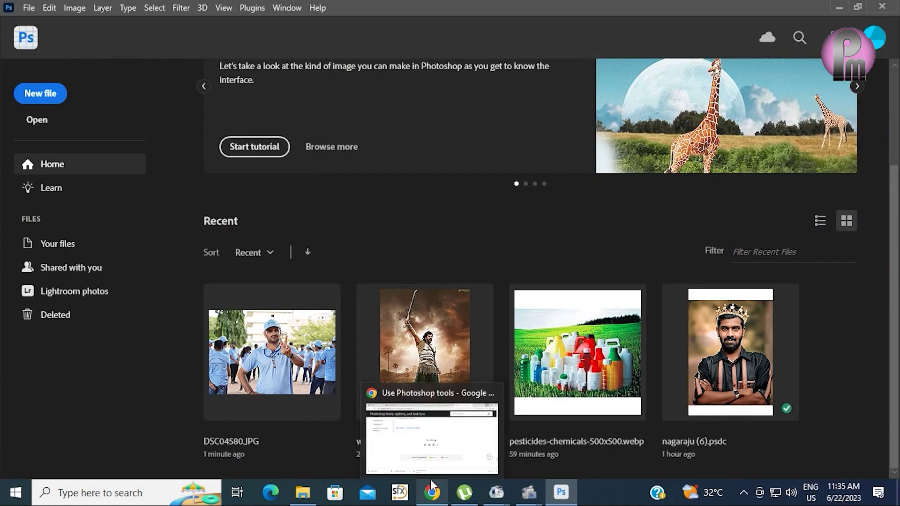
click(603, 364)
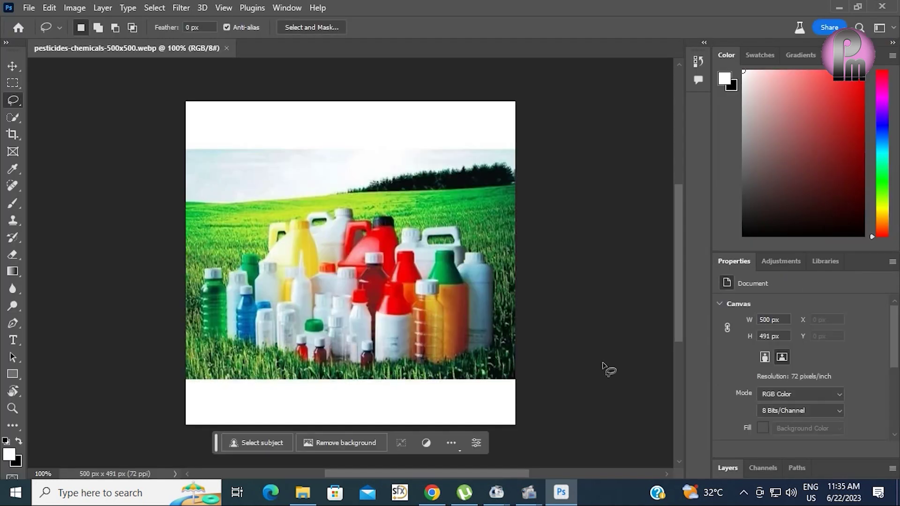
click(333, 440)
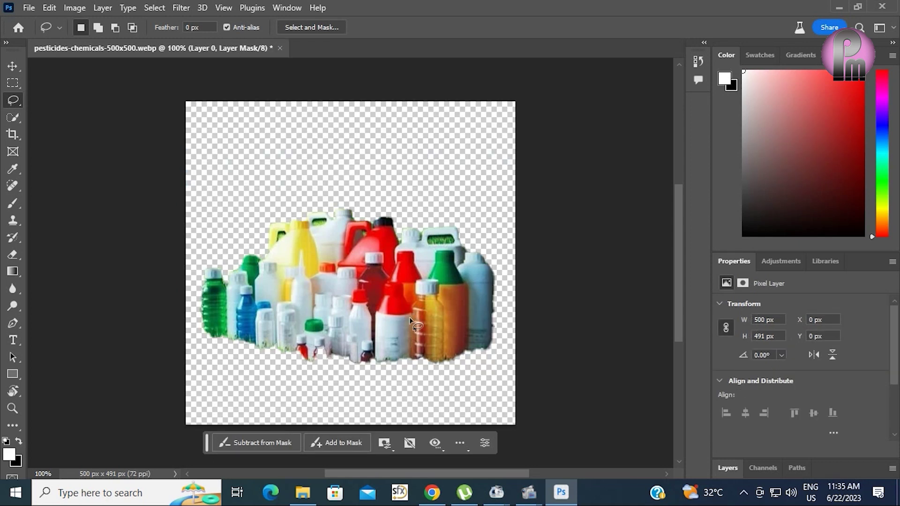
- Feather the bottles' mask edges to 5.1 px, then close the image
click(390, 449)
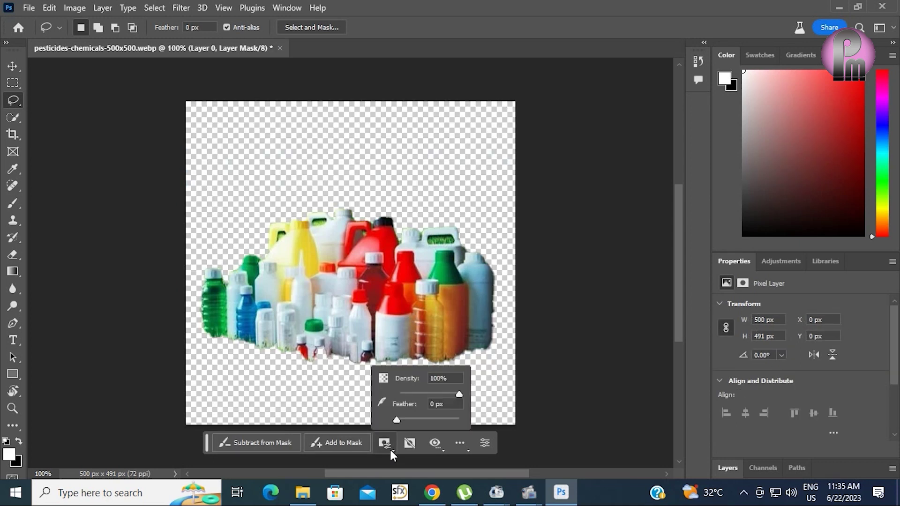
drag(397, 419, 516, 396)
click(281, 49)
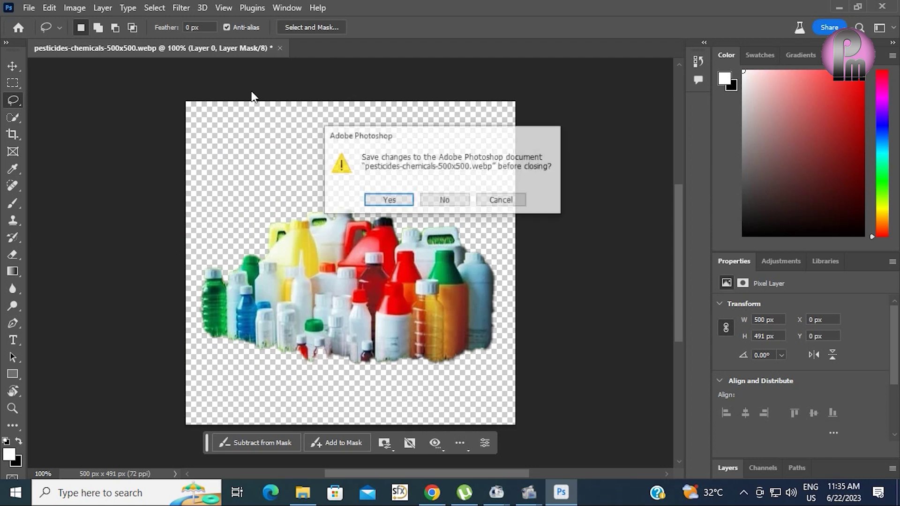
click(441, 199)
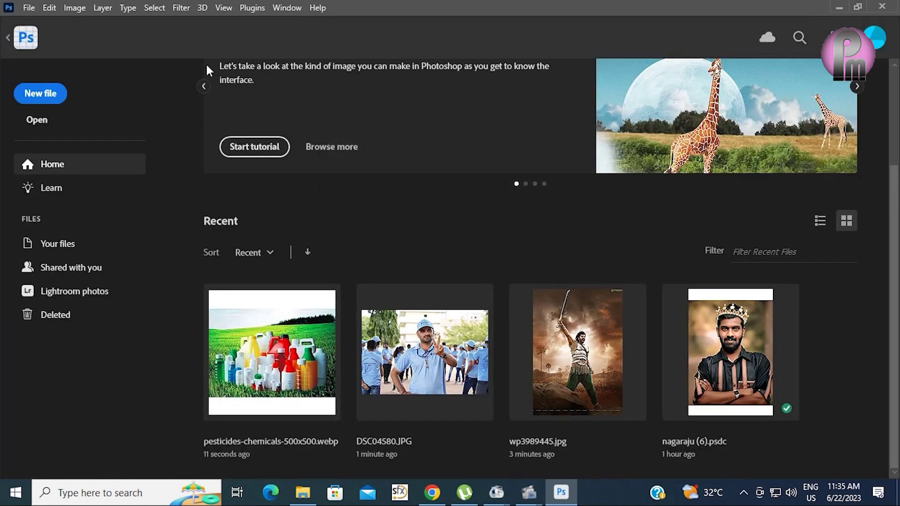
- Open wp3989445.jpg and try a feather amount in the mask options, dismissing the invalid-value warning
click(595, 365)
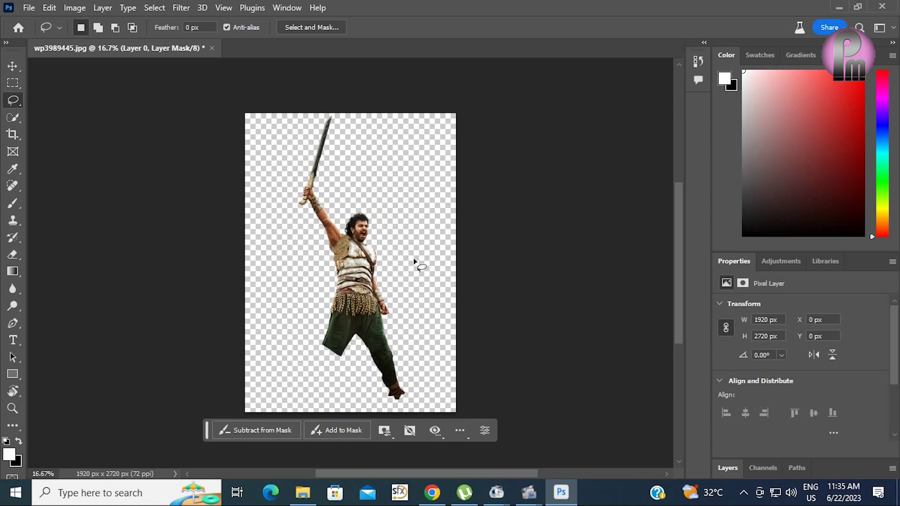
click(388, 435)
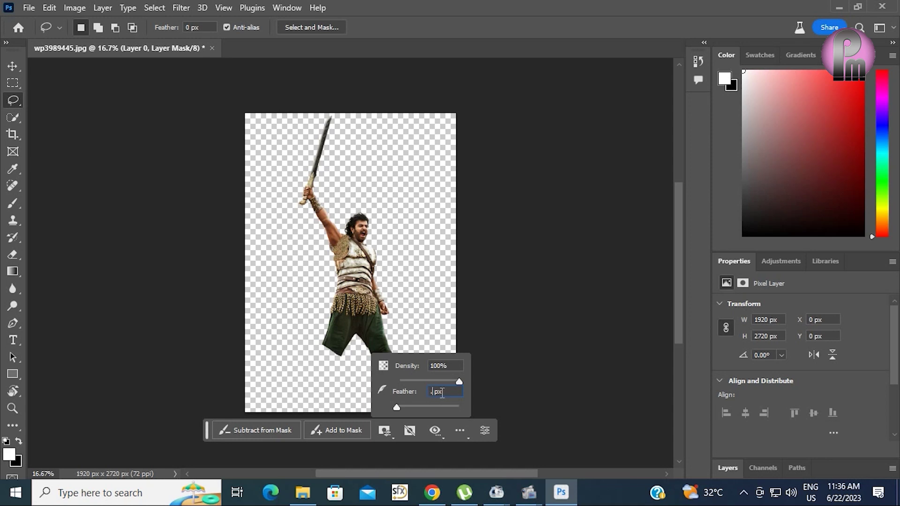
key(Return)
click(449, 200)
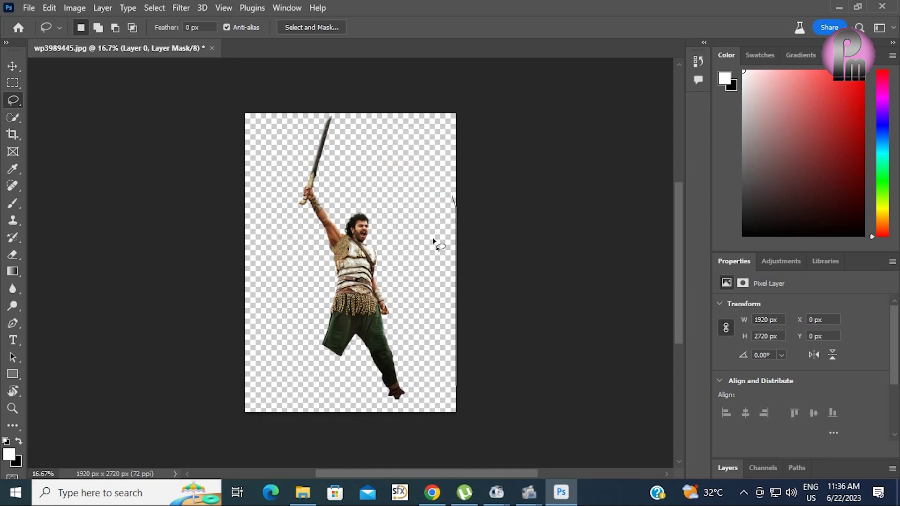
- Zoom in on the warrior's face to check the cut-out edge around the head, clearing the selection
scroll(263, 215, up, 4)
drag(152, 312, 459, 202)
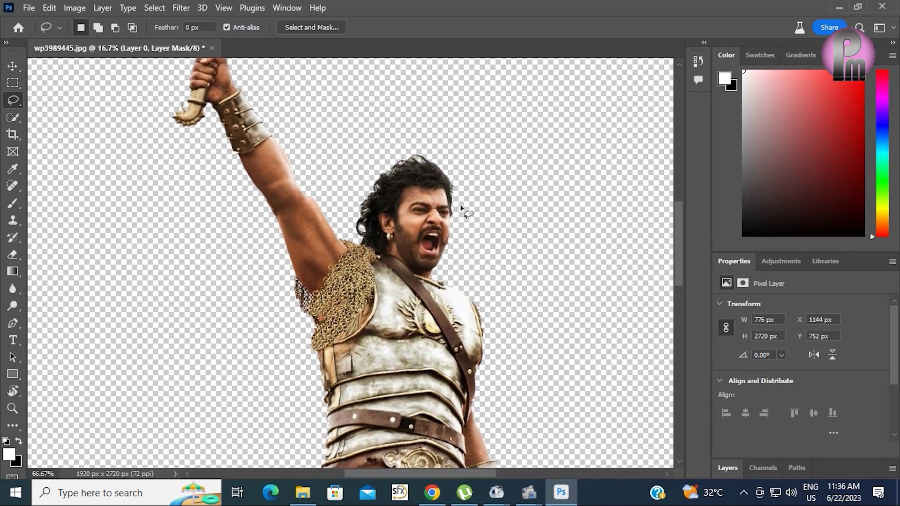
scroll(461, 205, up, 5)
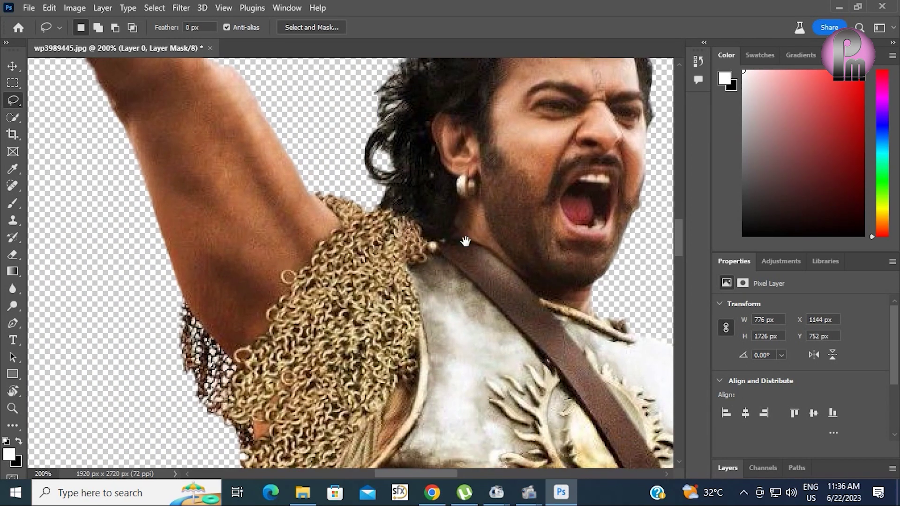
drag(487, 262, 383, 395)
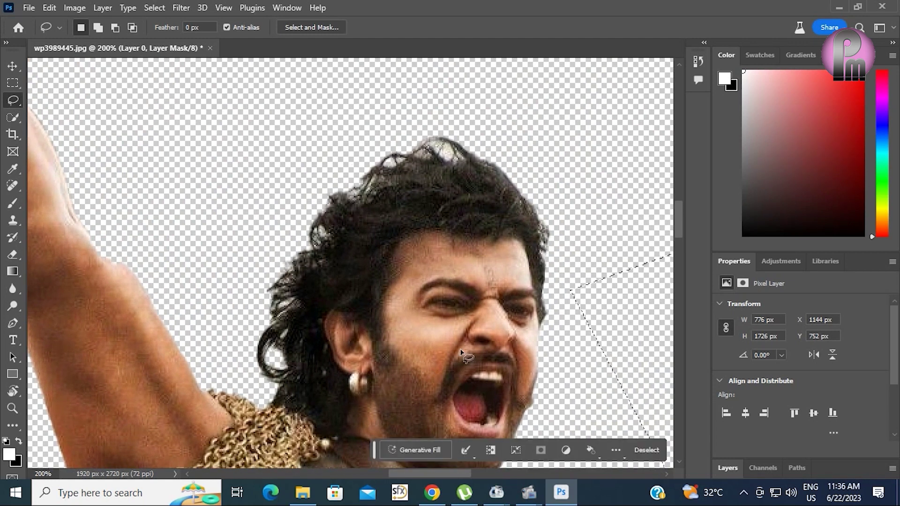
mouse_move(398, 309)
mouse_down()
mouse_move(320, 175)
mouse_move(582, 352)
mouse_up()
key(ctrl+d)
- Pan along the raised arm, sword, torso and trousers to check the cut-out, then close the poster
drag(328, 107, 394, 338)
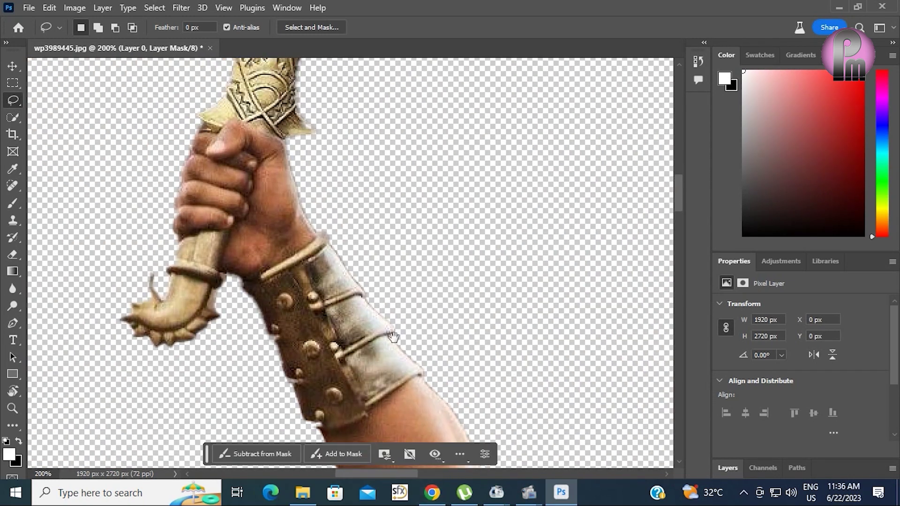
mouse_move(356, 66)
mouse_down()
mouse_move(378, 290)
mouse_move(347, 446)
mouse_up()
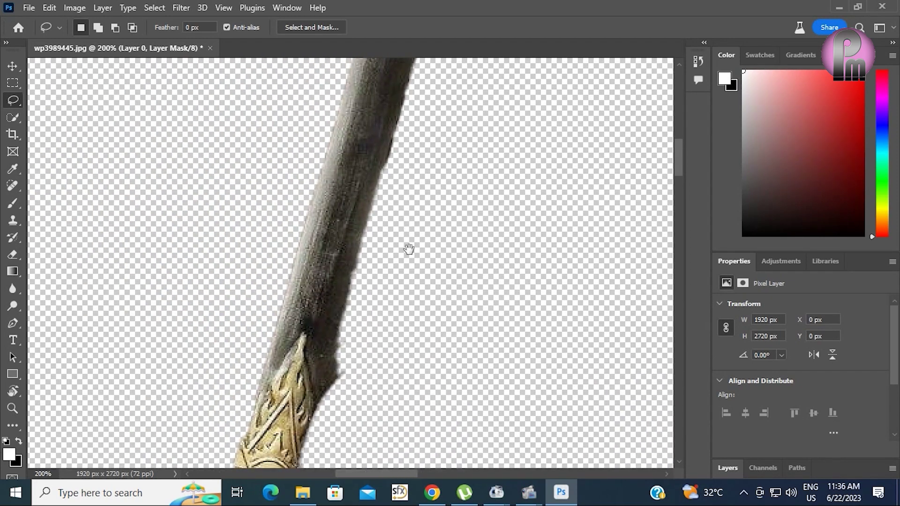
drag(408, 251, 422, 413)
drag(466, 197, 429, 419)
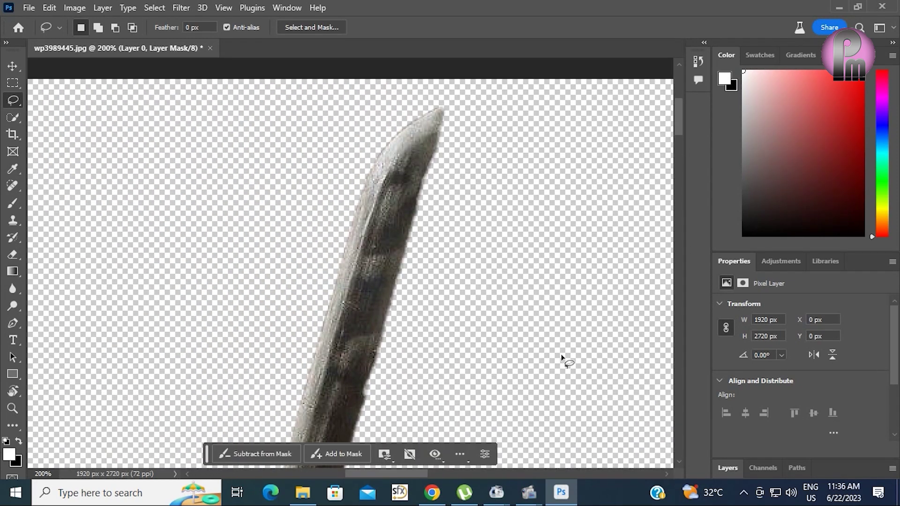
mouse_move(566, 368)
mouse_down()
mouse_move(333, 211)
mouse_move(277, 94)
mouse_up()
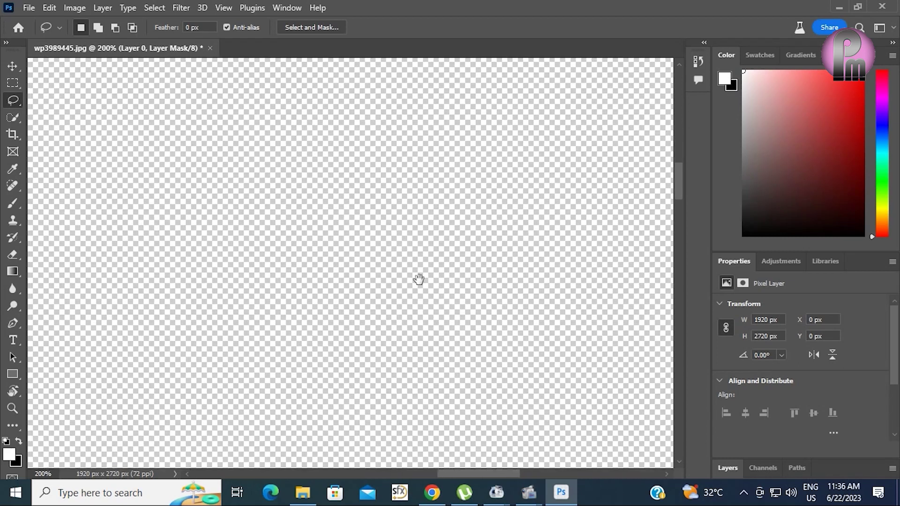
drag(418, 279, 253, 141)
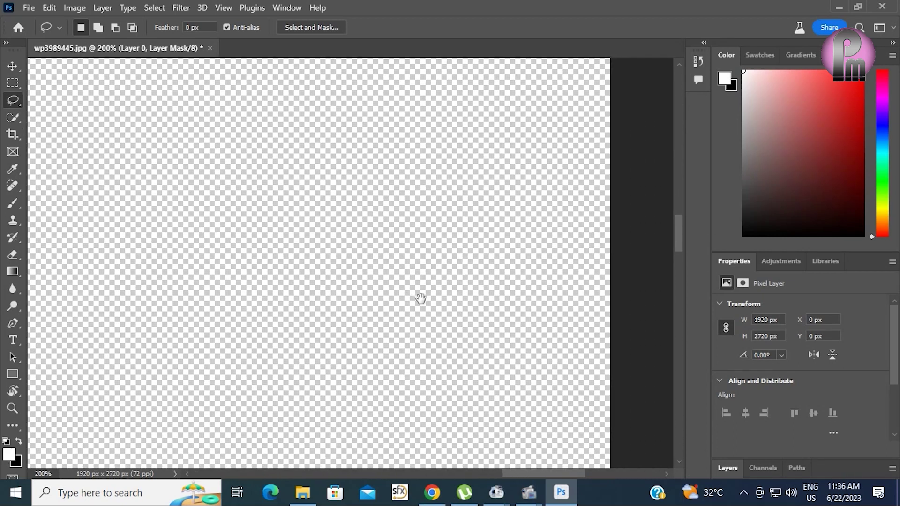
mouse_move(420, 297)
mouse_down()
mouse_move(344, 348)
mouse_move(535, 249)
mouse_up()
drag(467, 298, 490, 243)
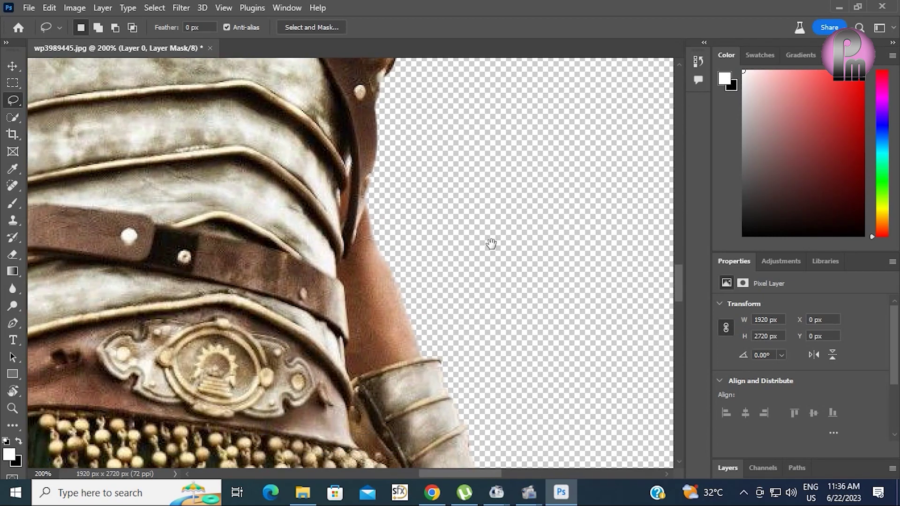
drag(437, 259, 434, 187)
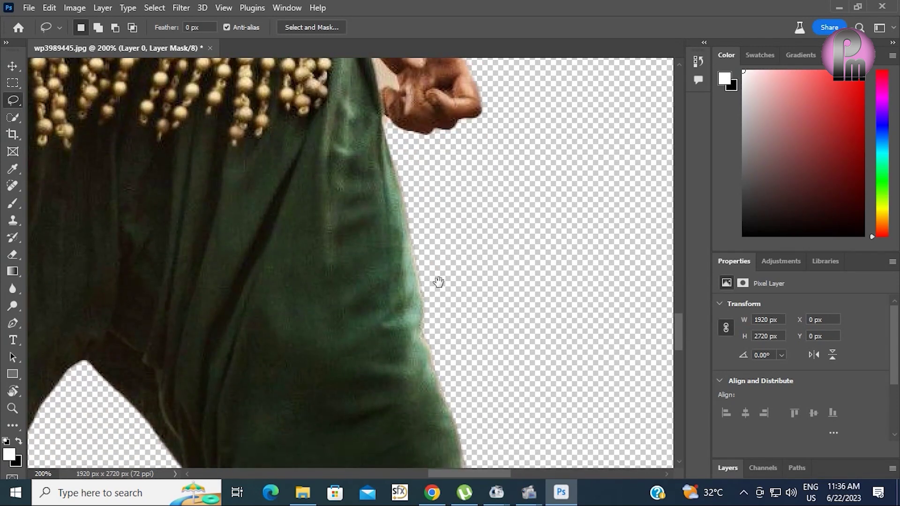
click(211, 48)
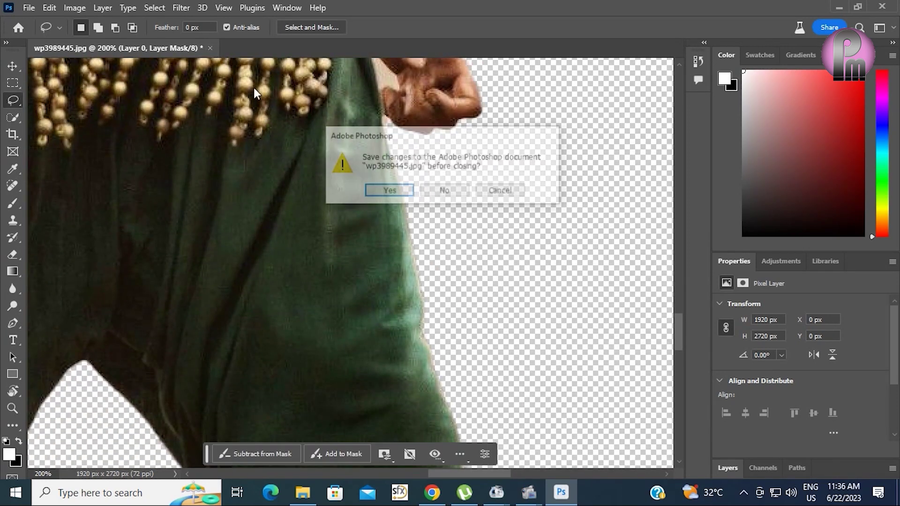
click(438, 192)
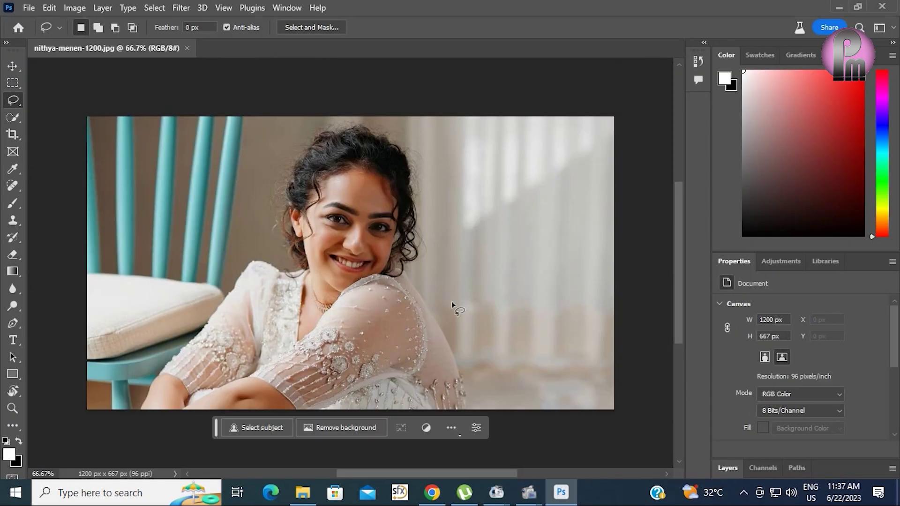
- Remove the woman's background and zoom in to inspect the mask around her hair and smile
click(350, 428)
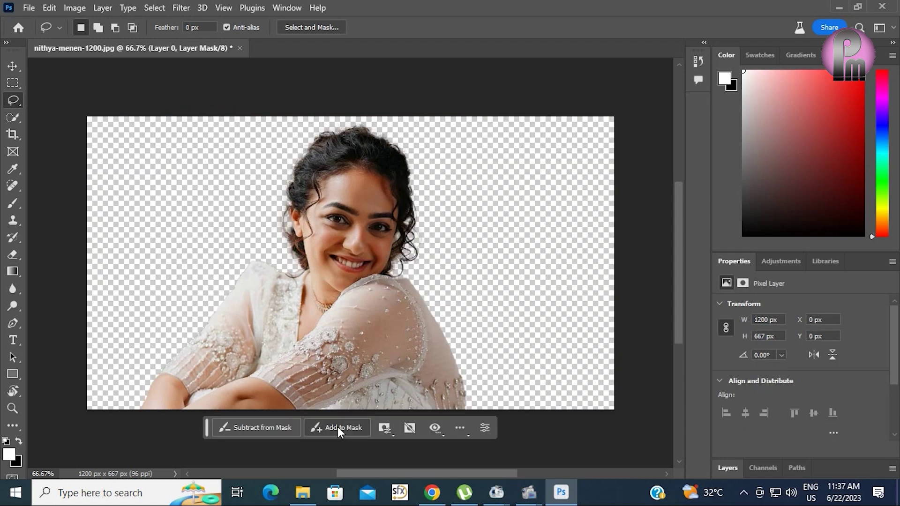
key(ctrl+plus)
key(ctrl+plus)
key(ctrl+plus)
key(ctrl+minus)
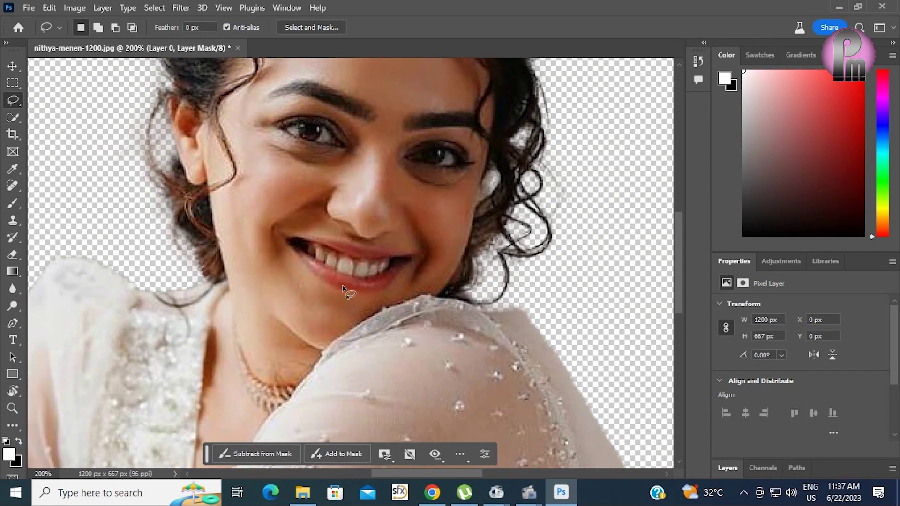
drag(398, 288, 462, 410)
drag(406, 233, 395, 327)
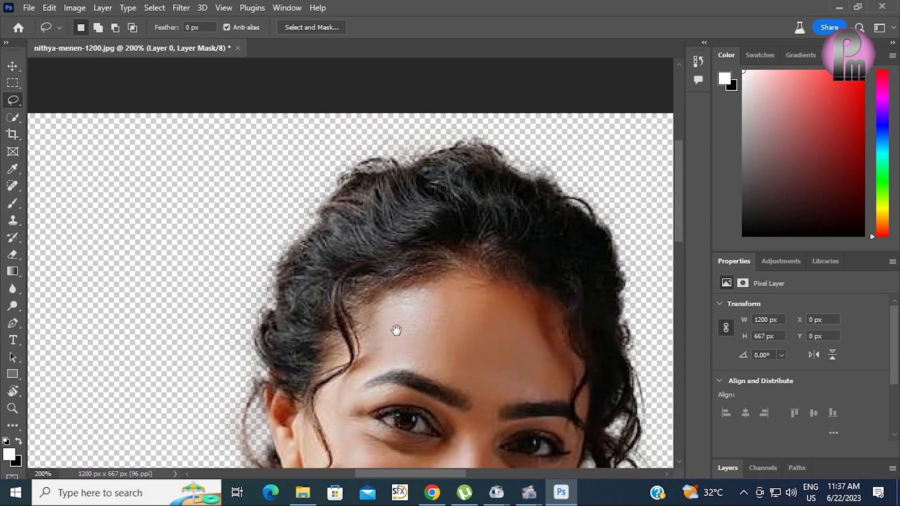
- Fit the whole cut-out portrait on screen and drag a layer in the Layers panel
scroll(395, 327, down, 5)
scroll(377, 241, down, 5)
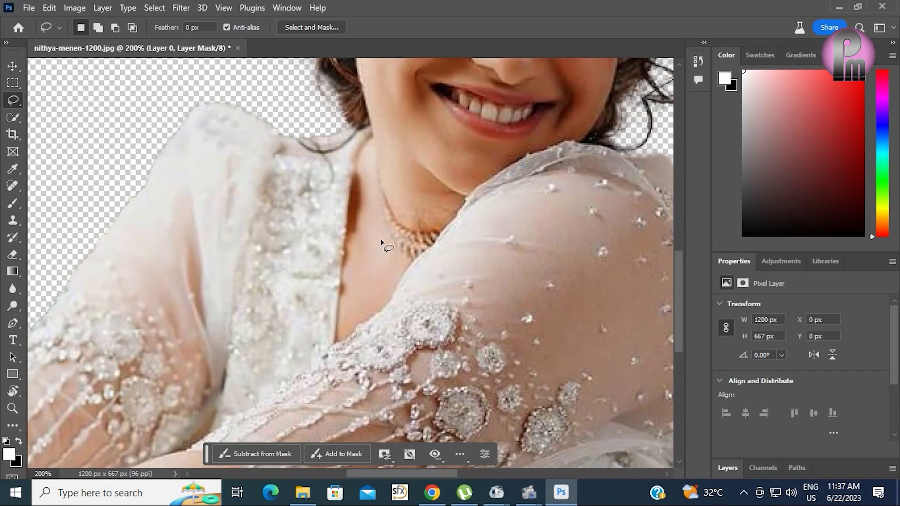
key(ctrl+0)
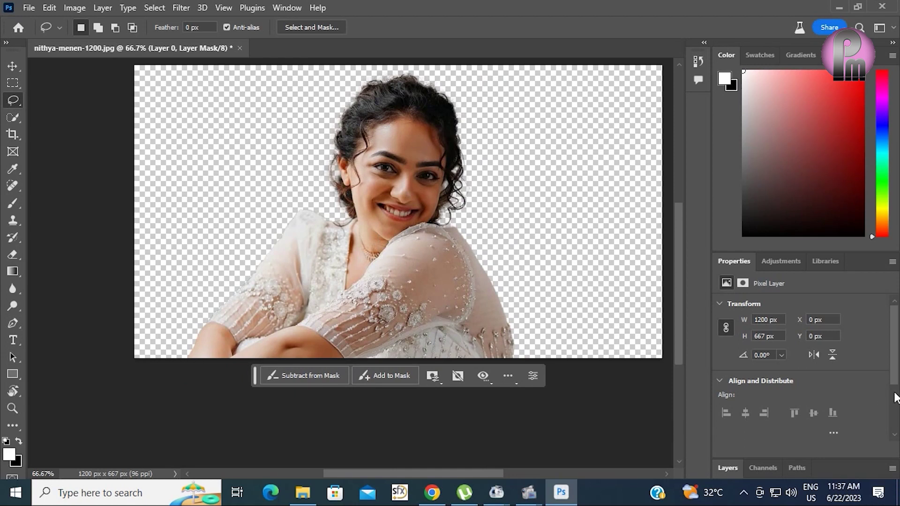
drag(895, 368, 897, 427)
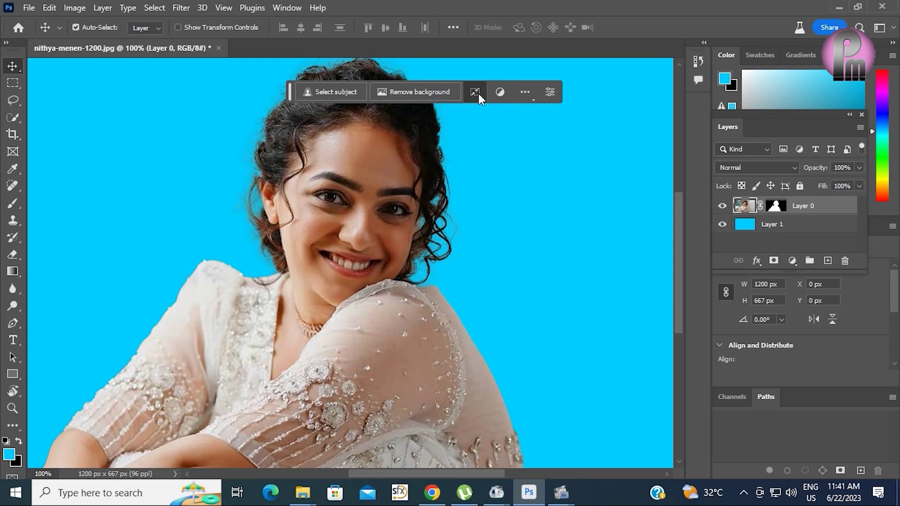
- Flip the portrait horizontally, trying and reverting a vertical flip, and commit the transform
click(477, 93)
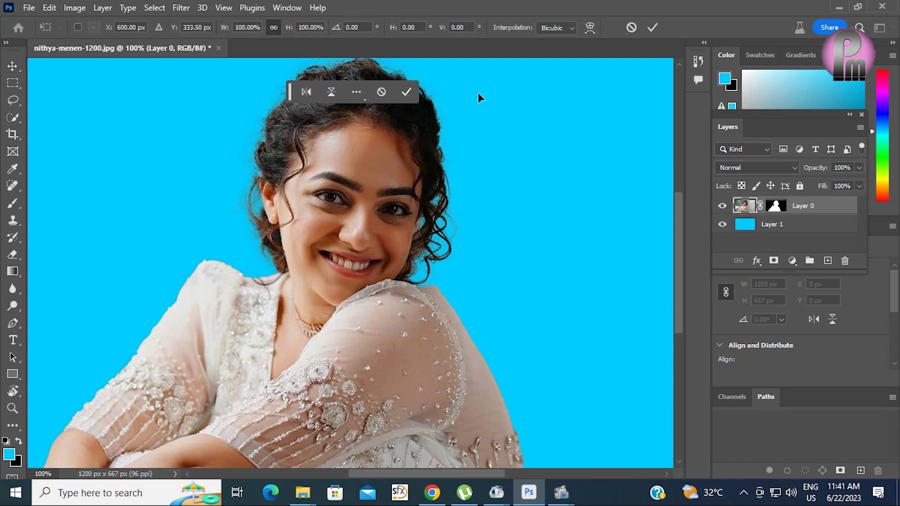
click(306, 94)
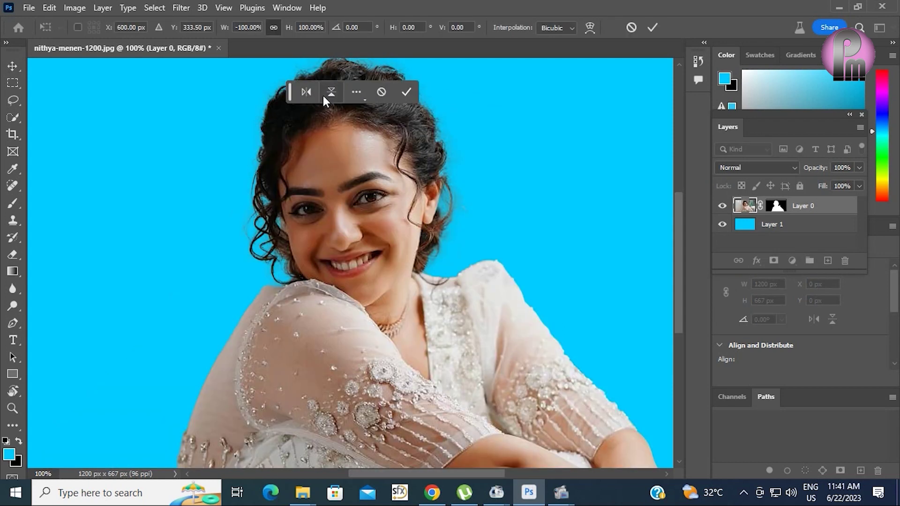
click(334, 93)
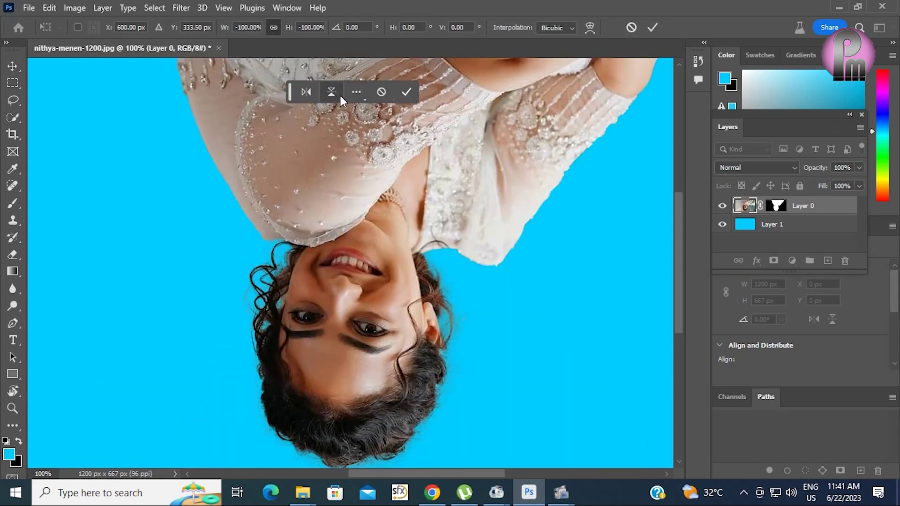
click(331, 95)
click(408, 94)
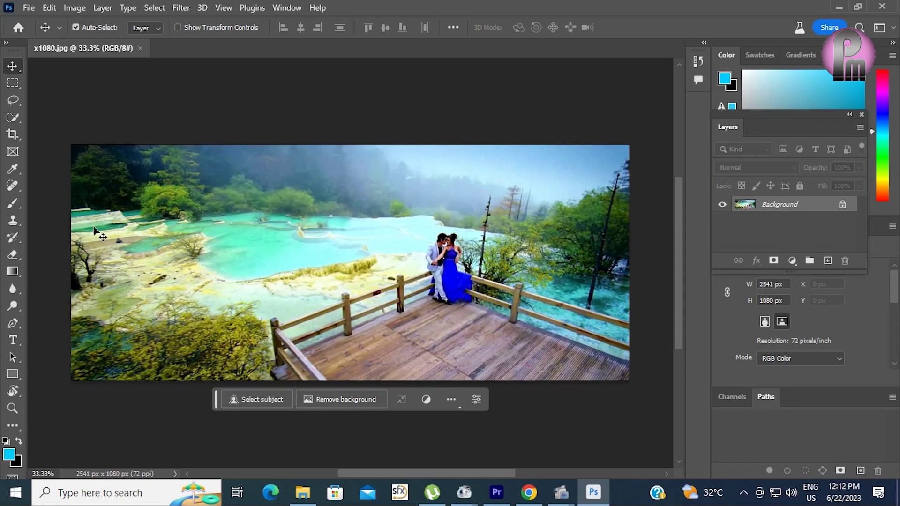
- Lasso-select the upper scenery from the top-left corner across to the right edge
click(15, 83)
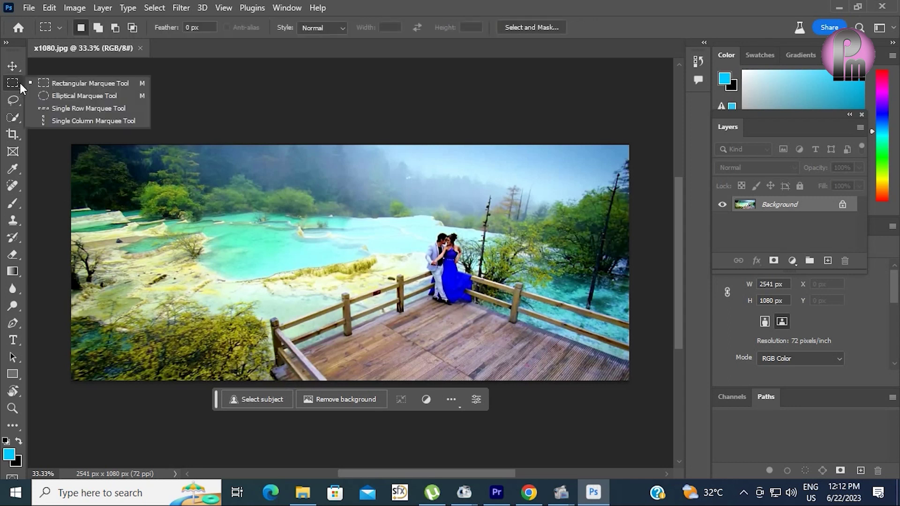
click(13, 103)
right_click(13, 104)
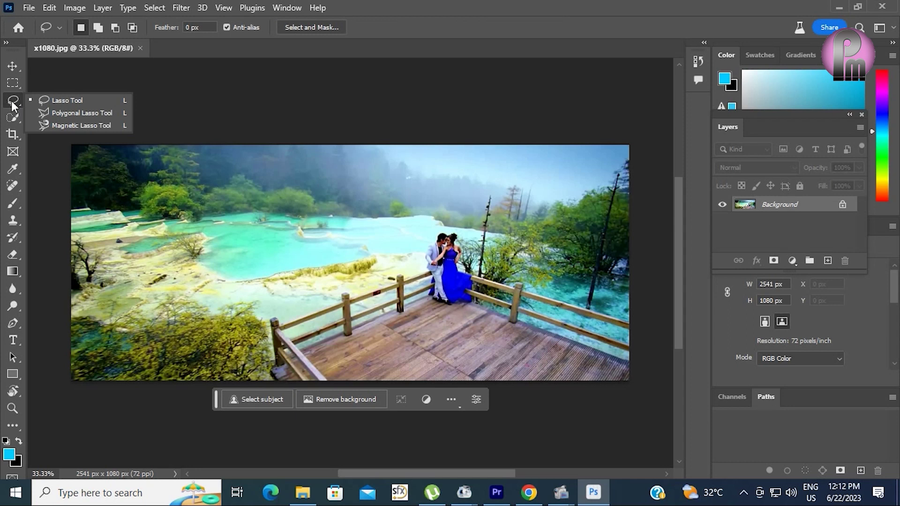
click(66, 99)
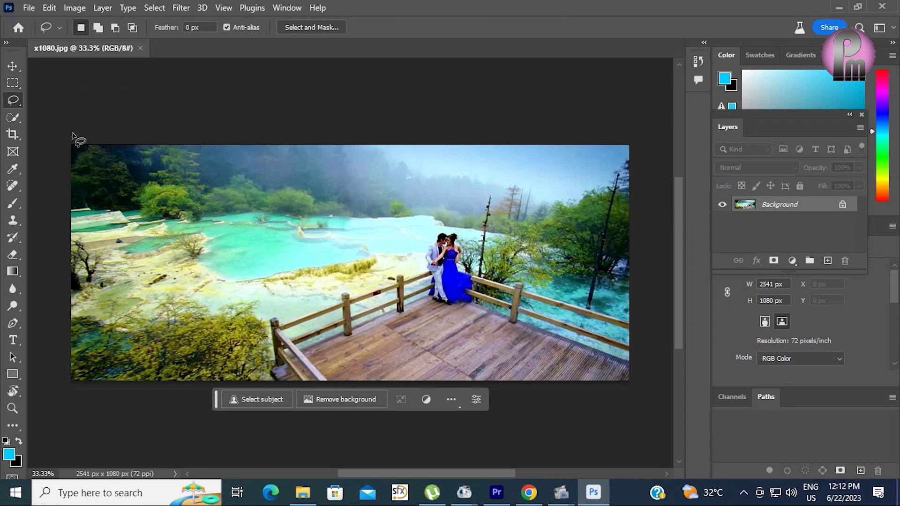
drag(71, 144, 172, 227)
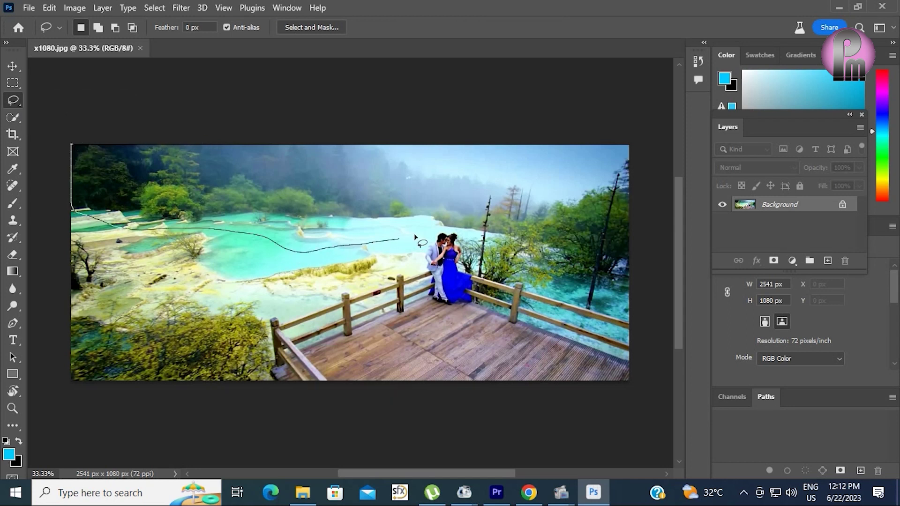
drag(328, 253, 633, 221)
- Generate new scenery in the selection with the prompt 'green mountains with waterfall'
click(244, 302)
text(green mountains with waterfall)
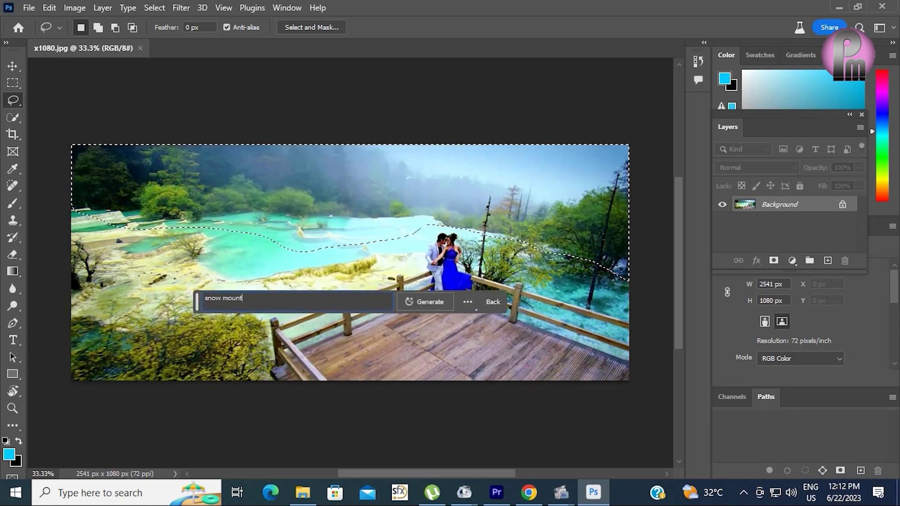
text(ains snow fall)
click(424, 302)
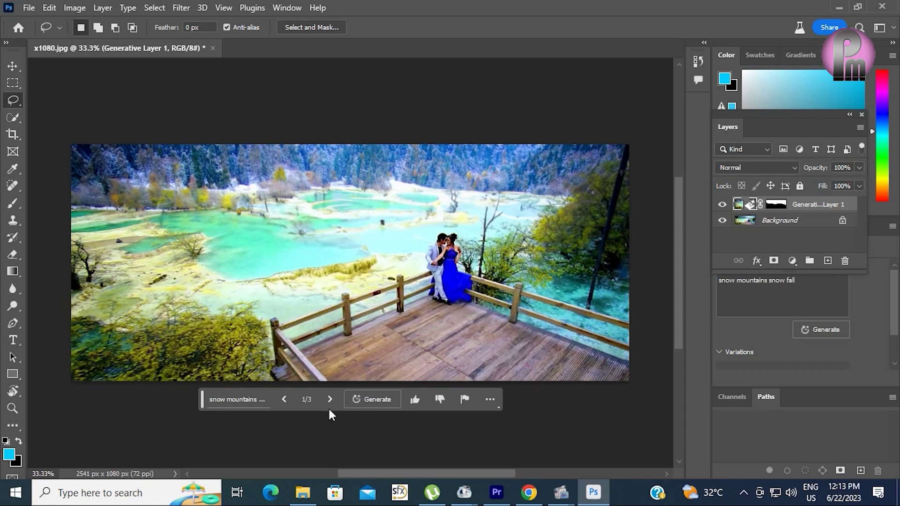
drag(274, 381, 403, 277)
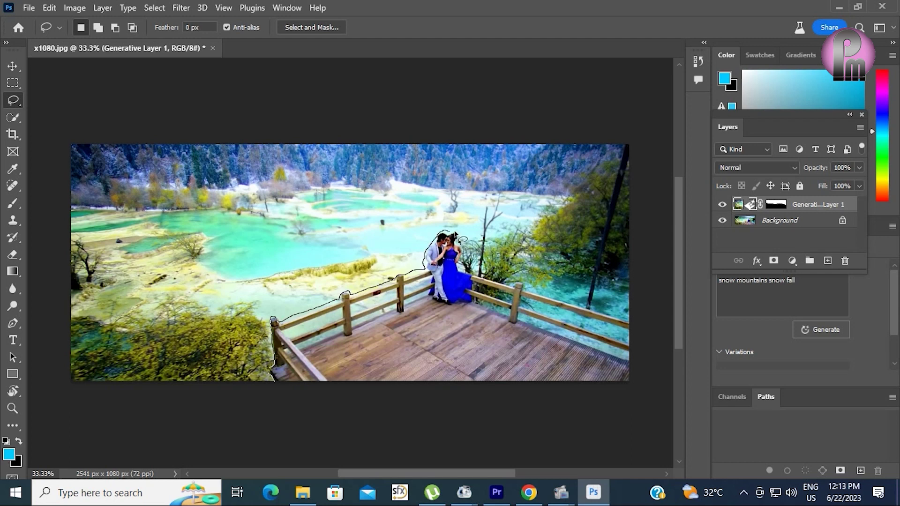
- Lasso around the couple and railing, trying 'matchu pitchu' before generating with a 'snow fall' prompt
drag(403, 278, 269, 405)
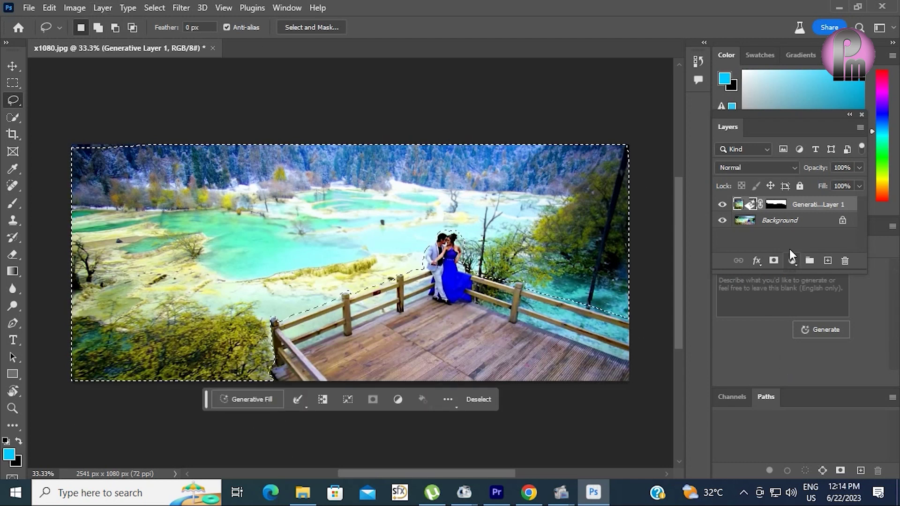
click(248, 400)
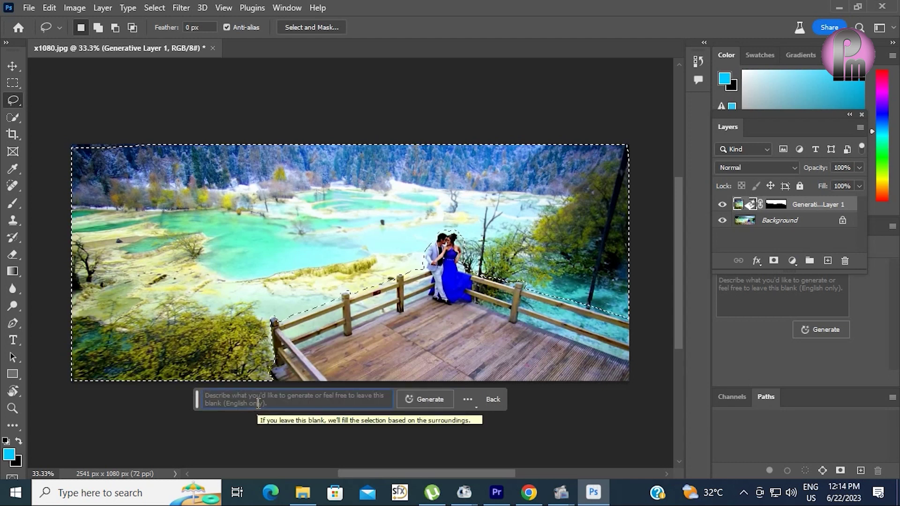
text(ma)
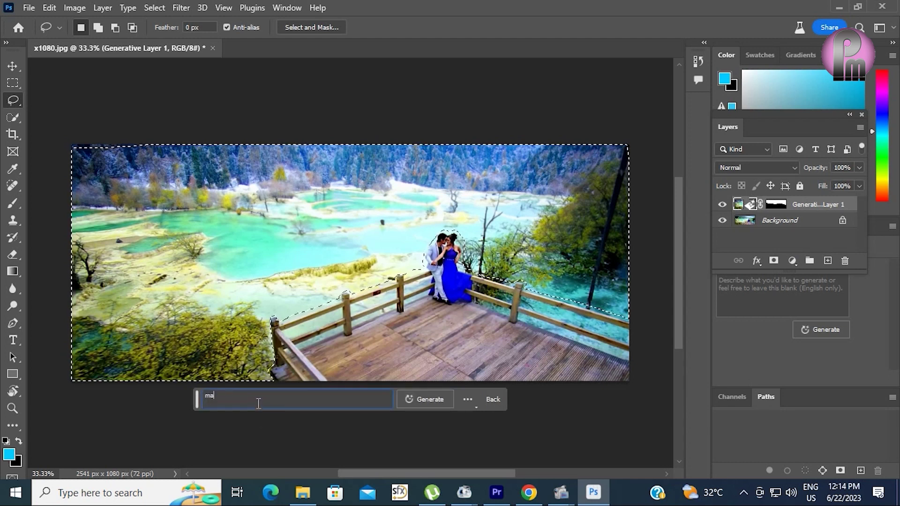
text(tchu pi)
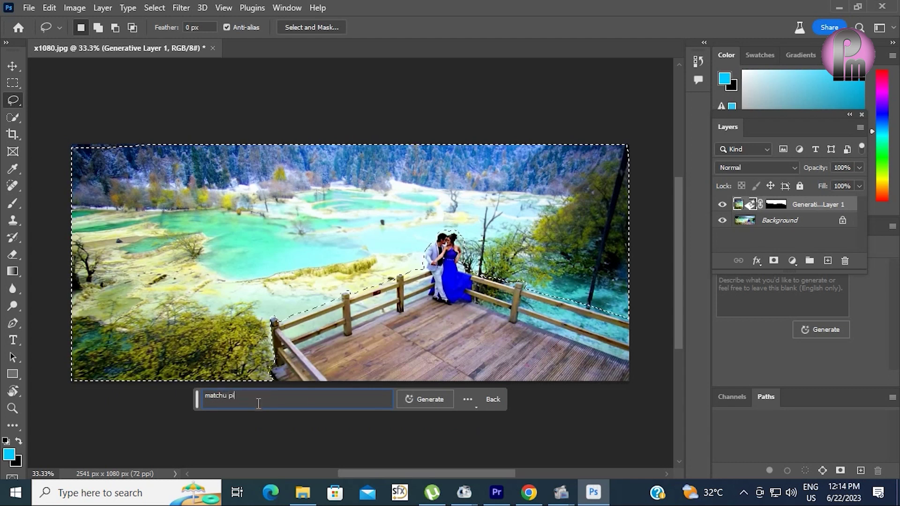
text(tchu)
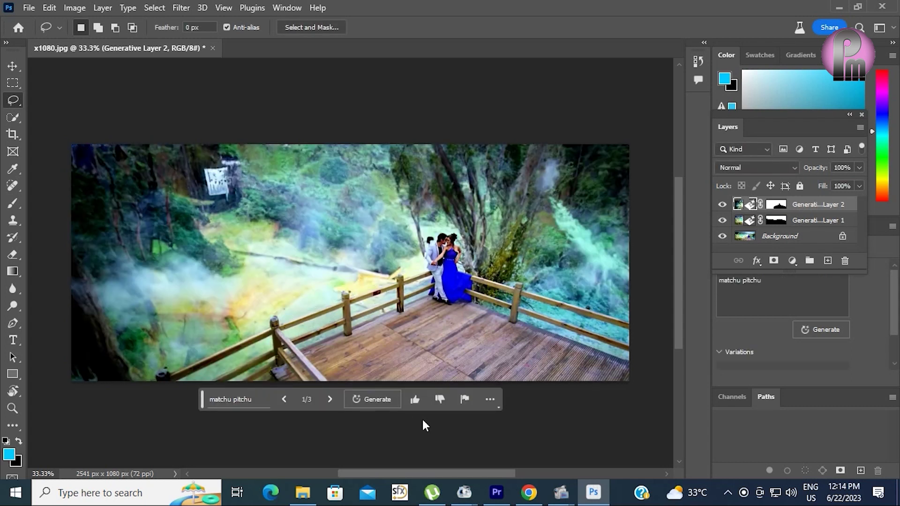
click(260, 401)
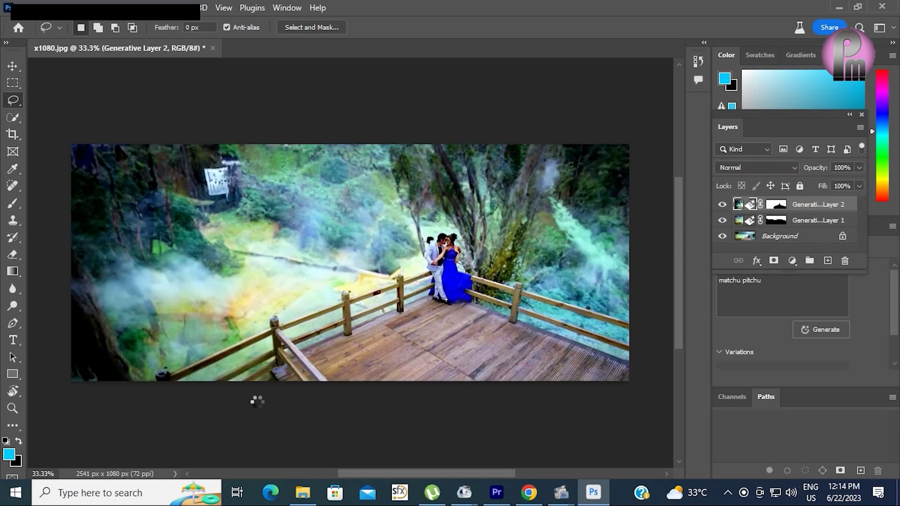
text(snow fall)
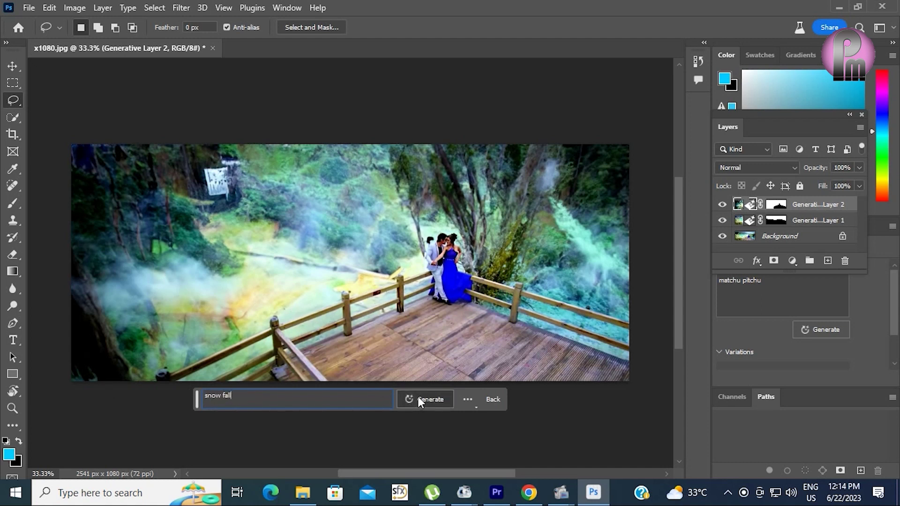
click(418, 400)
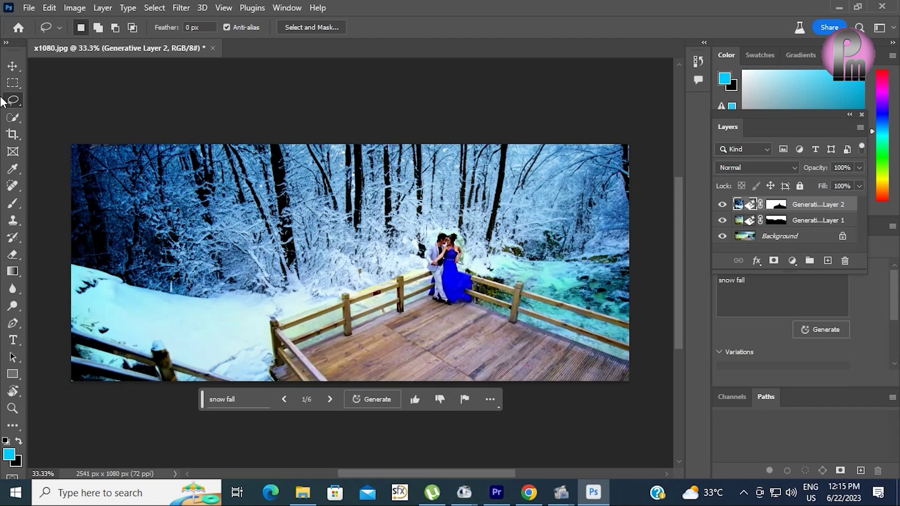
click(13, 83)
- Marquee the deck scene's bottom strip and Generative Fill it with a blank prompt
mouse_move(53, 327)
mouse_down()
mouse_move(450, 463)
mouse_move(356, 473)
mouse_up()
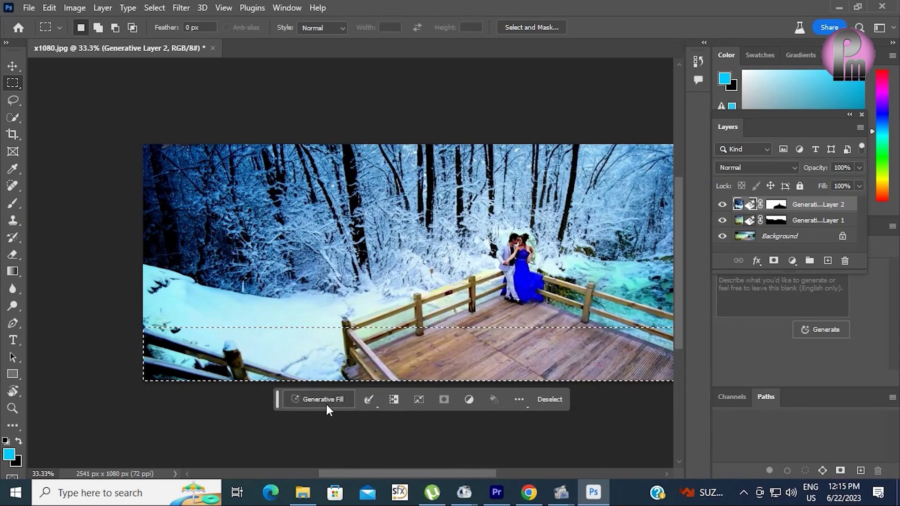
click(326, 401)
click(499, 401)
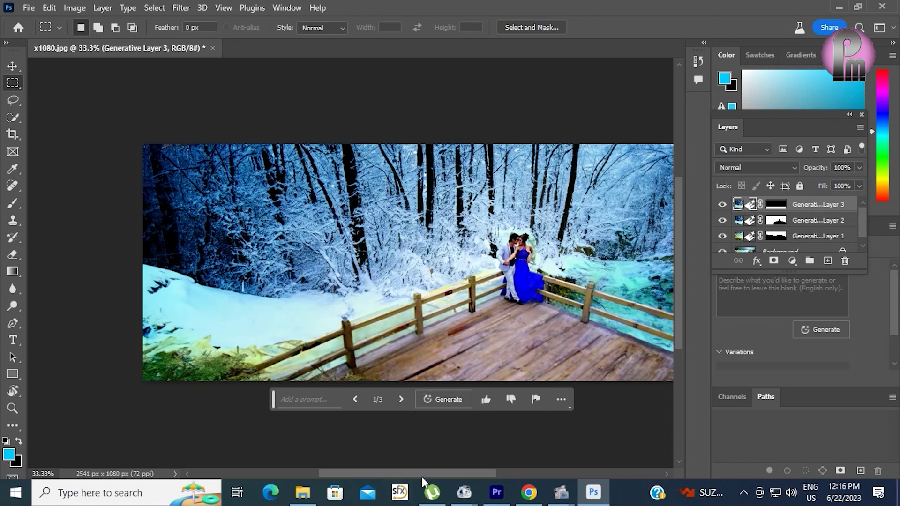
drag(422, 474, 443, 474)
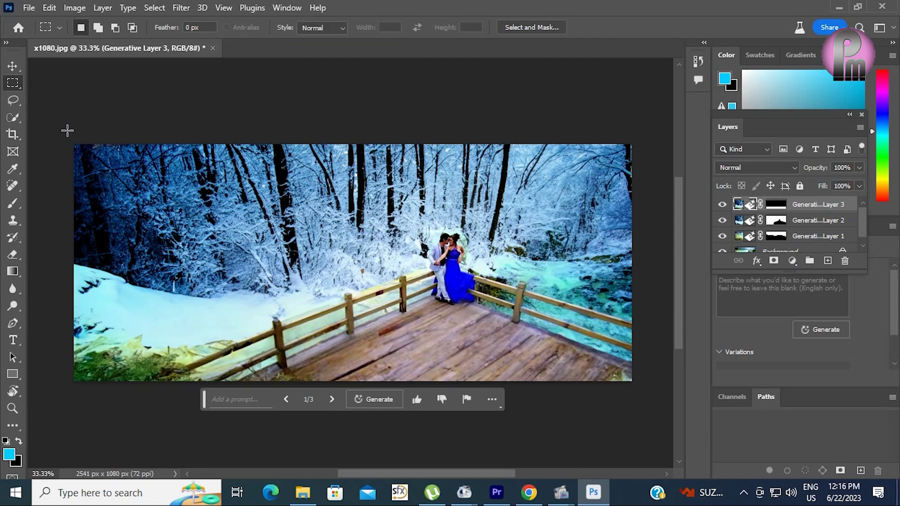
- Close x1080.jpg without saving and open the wp3989445.jpg warrior poster
click(212, 48)
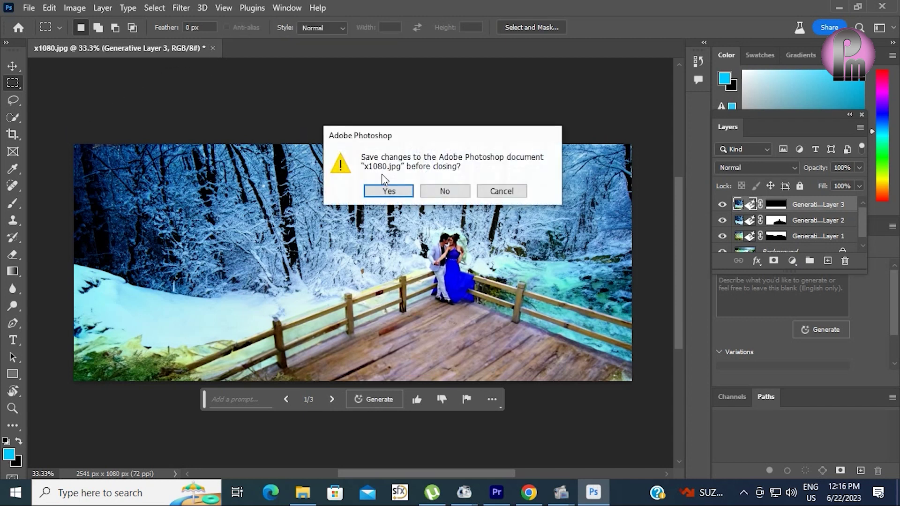
click(438, 188)
scroll(448, 324, down, 5)
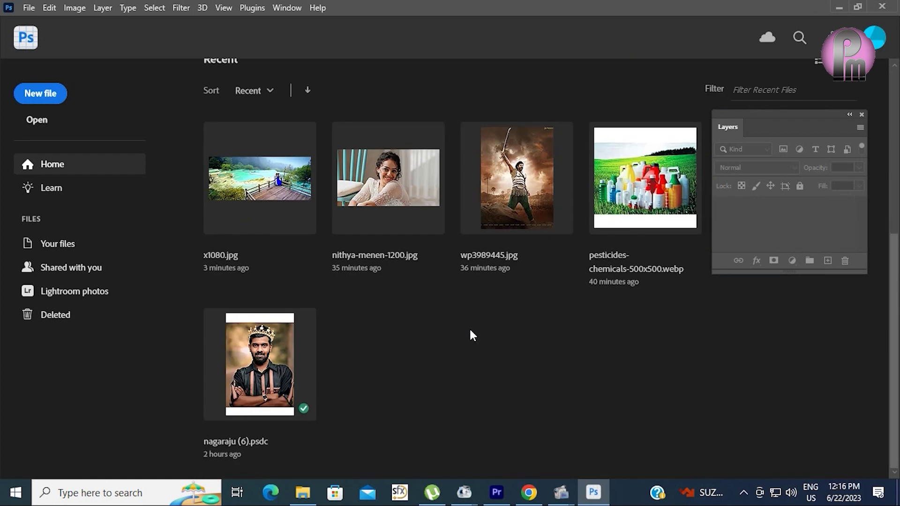
click(510, 206)
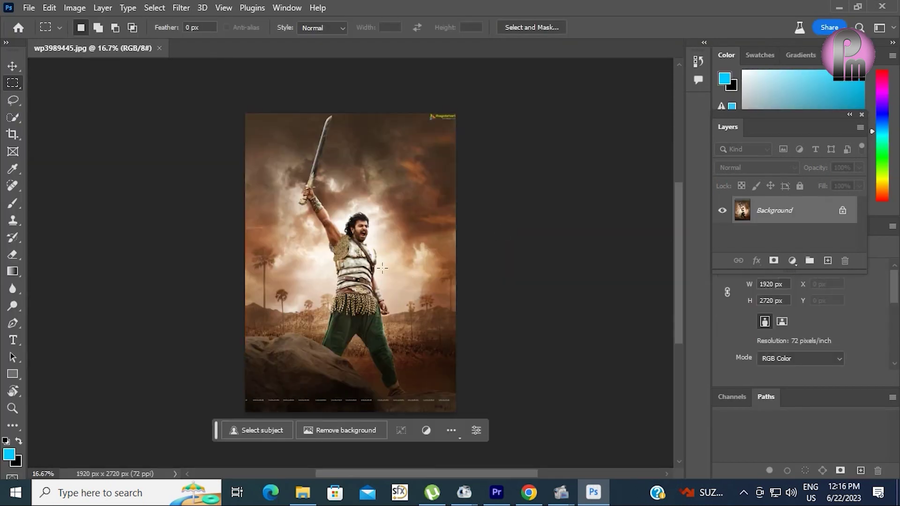
- Select the warrior subject, invert to the background, and generate with prompt 'w'
click(151, 9)
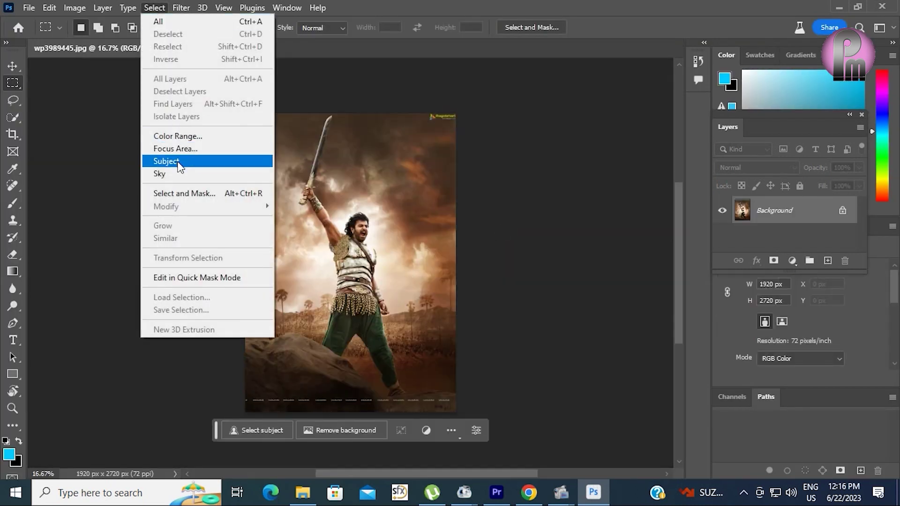
click(162, 161)
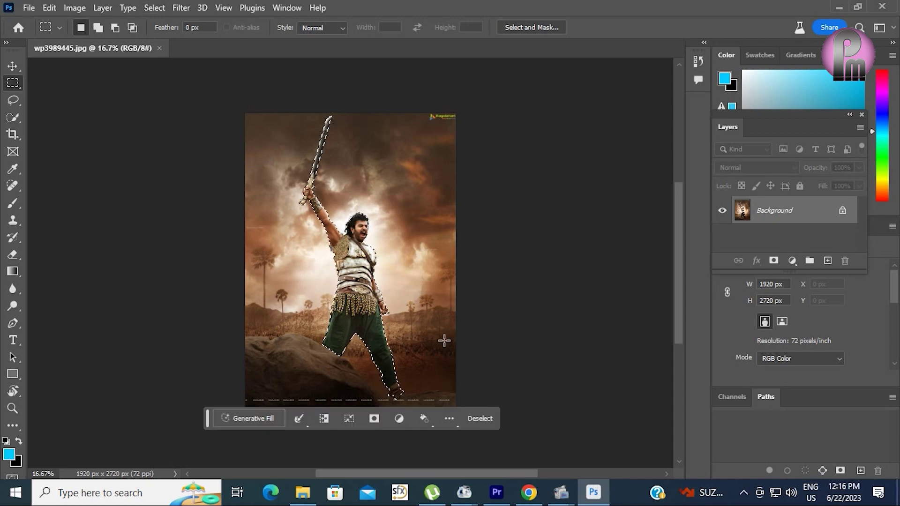
key(ctrl+shift+i)
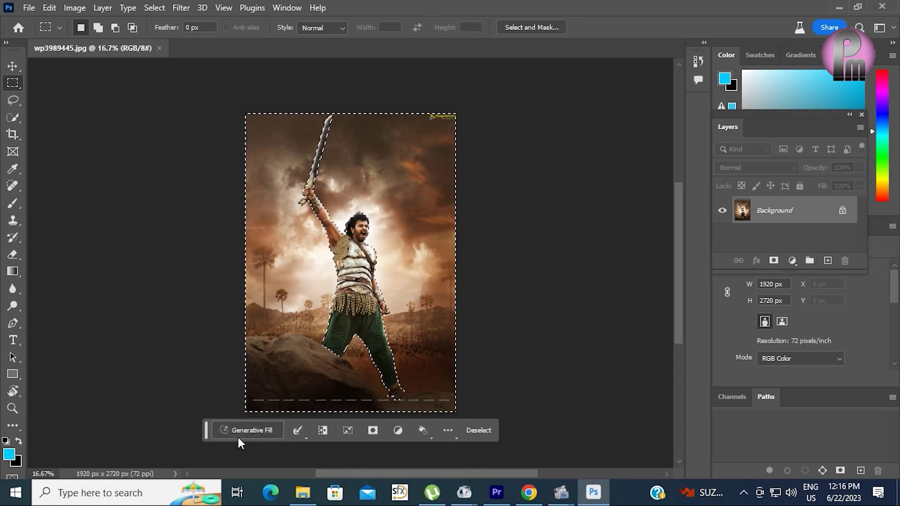
click(241, 432)
text(war)
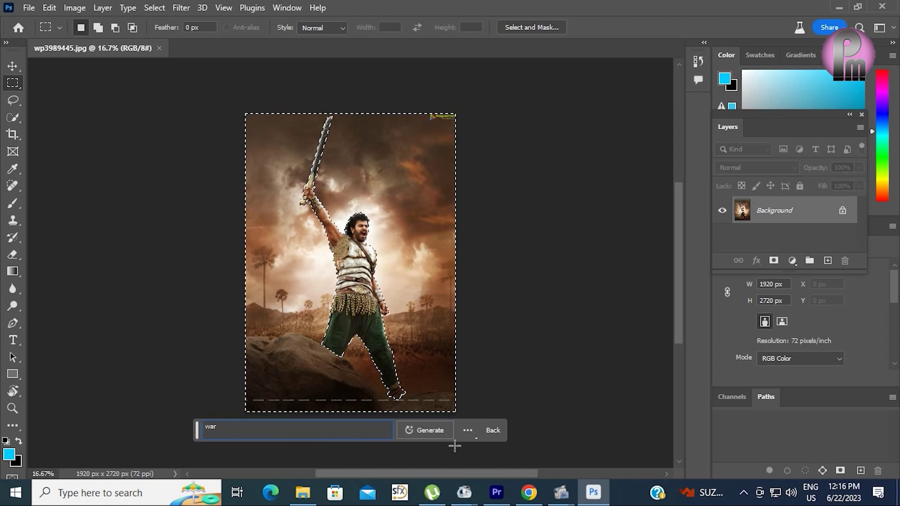
click(422, 431)
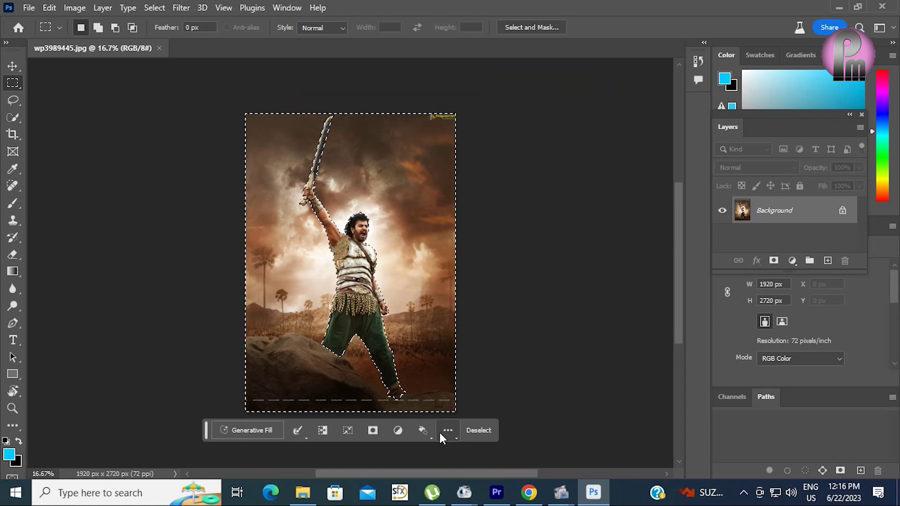
- Try Generative Fill prompts 'fighting' and then 'blood' on the background selection
click(271, 429)
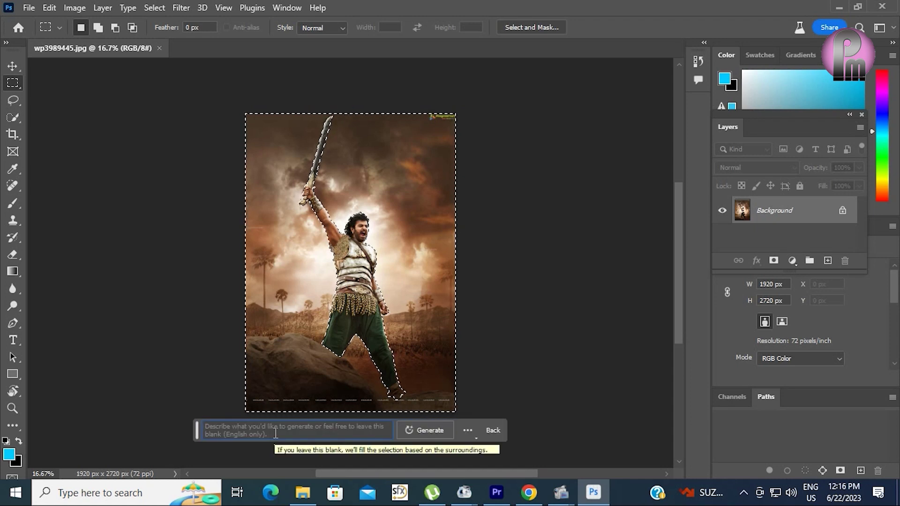
text(f)
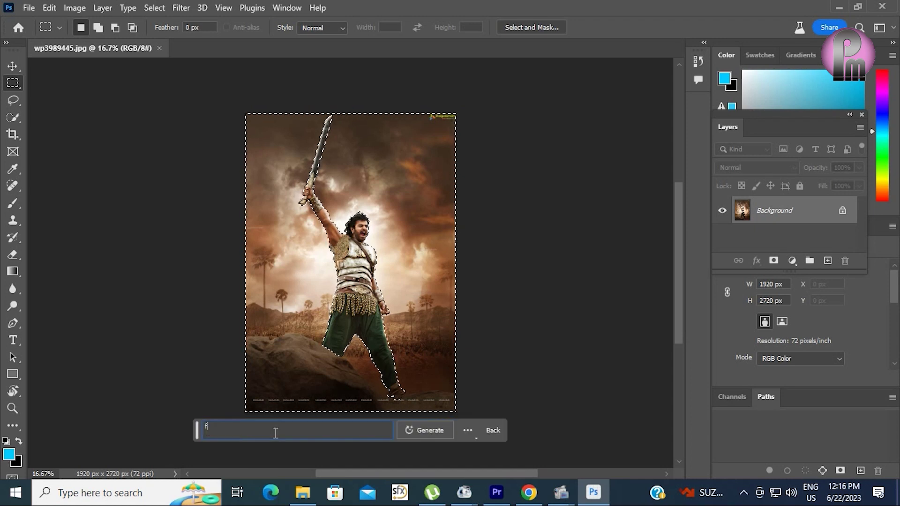
text(ighitn)
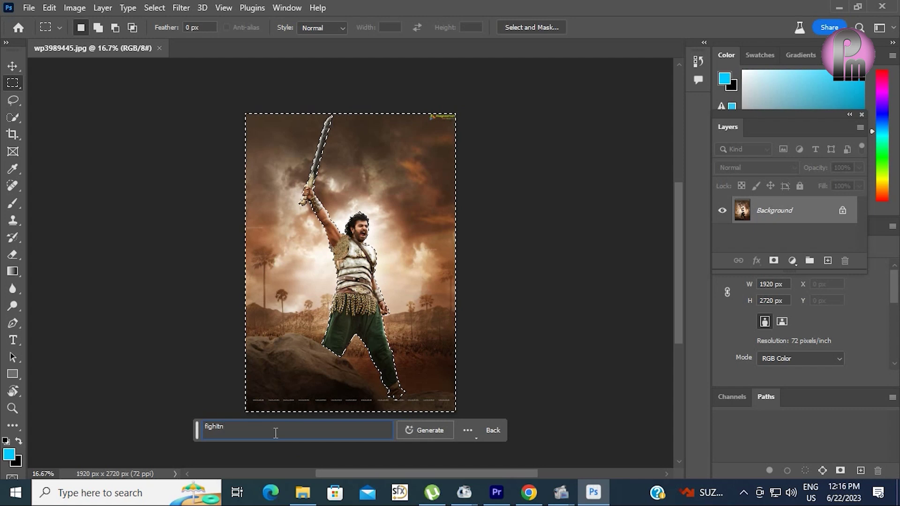
key(BackSpace)
key(BackSpace)
key(BackSpace)
text(ting)
key(Return)
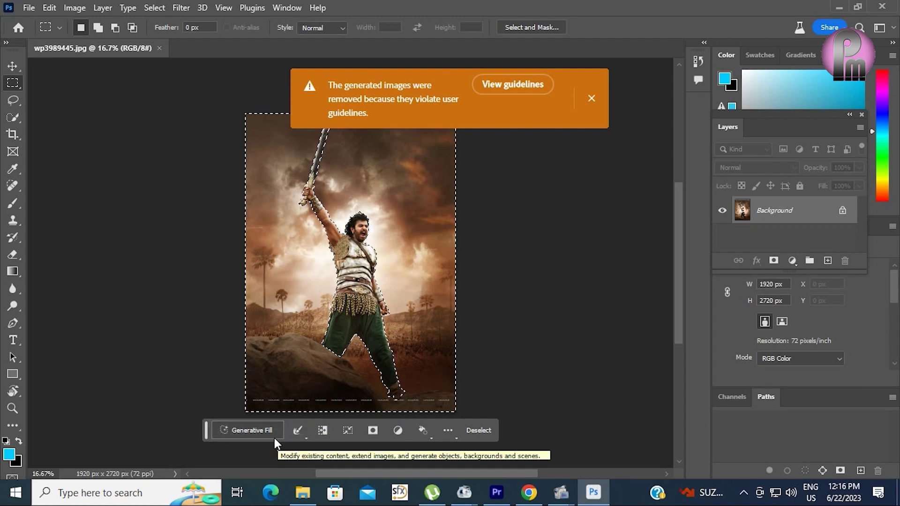
click(277, 429)
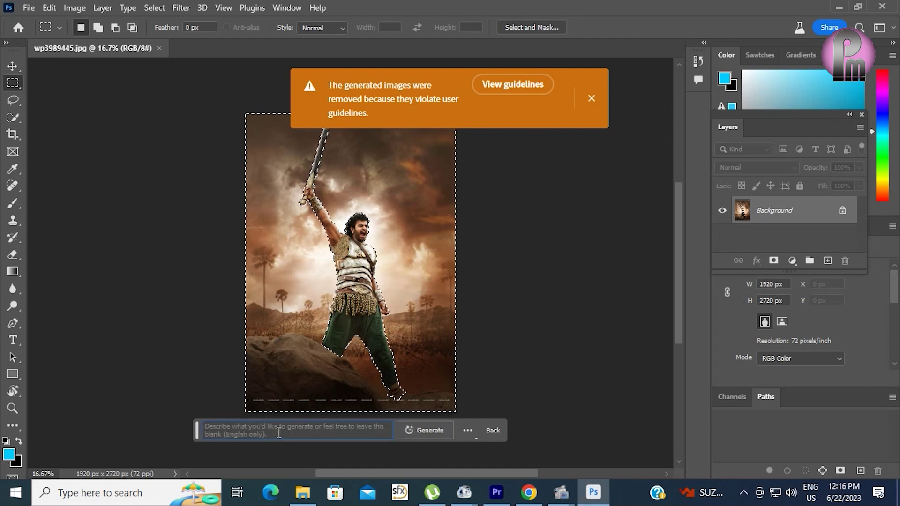
text(blood)
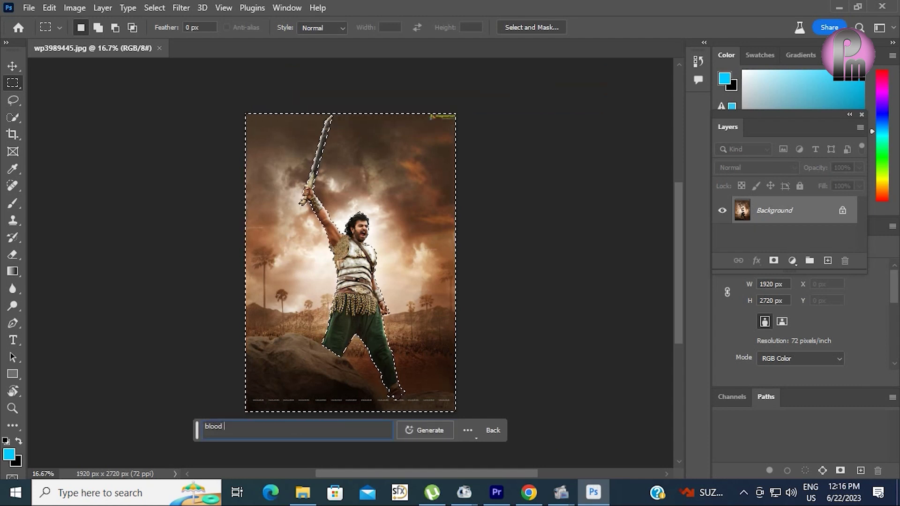
key(Return)
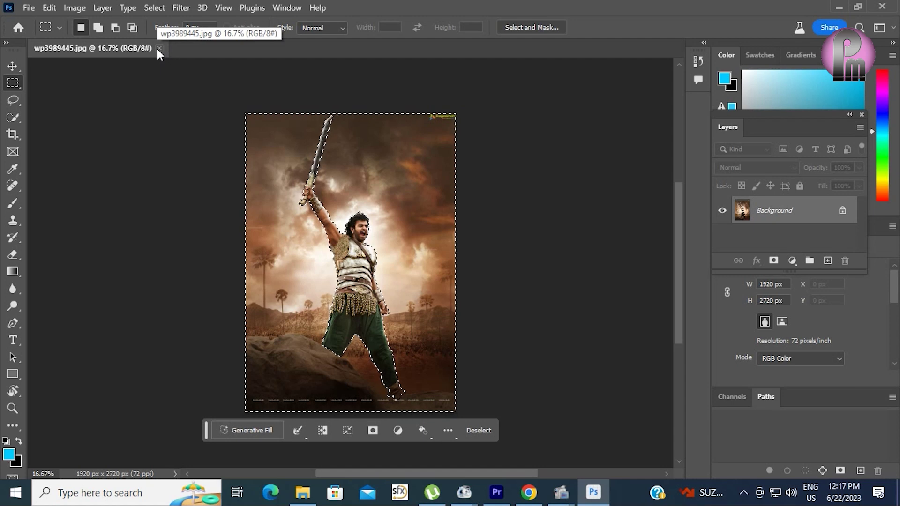
- Add a layer mask hiding the warrior, then disable it, leaving mask display options unchanged
click(364, 429)
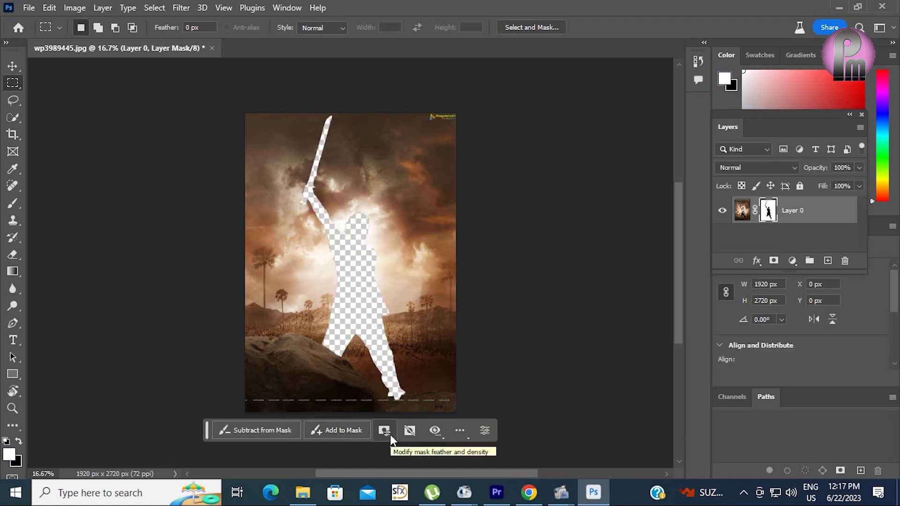
click(410, 430)
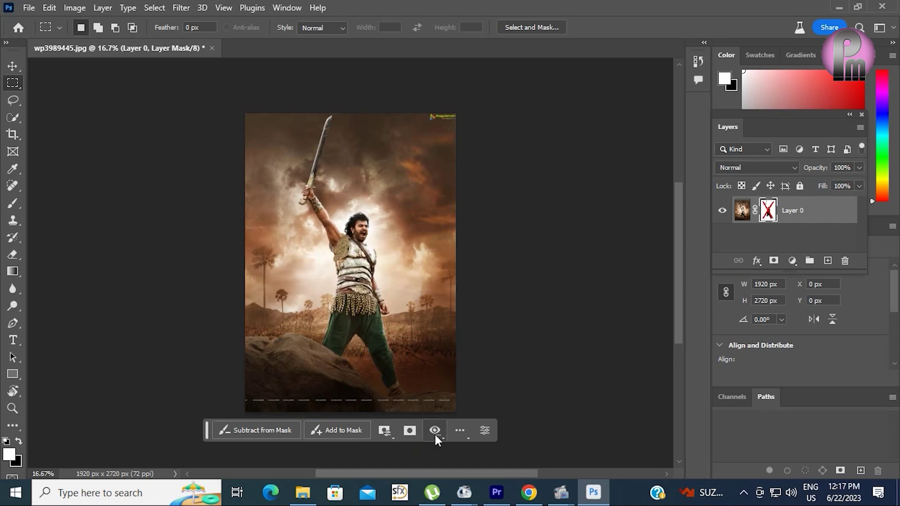
click(435, 436)
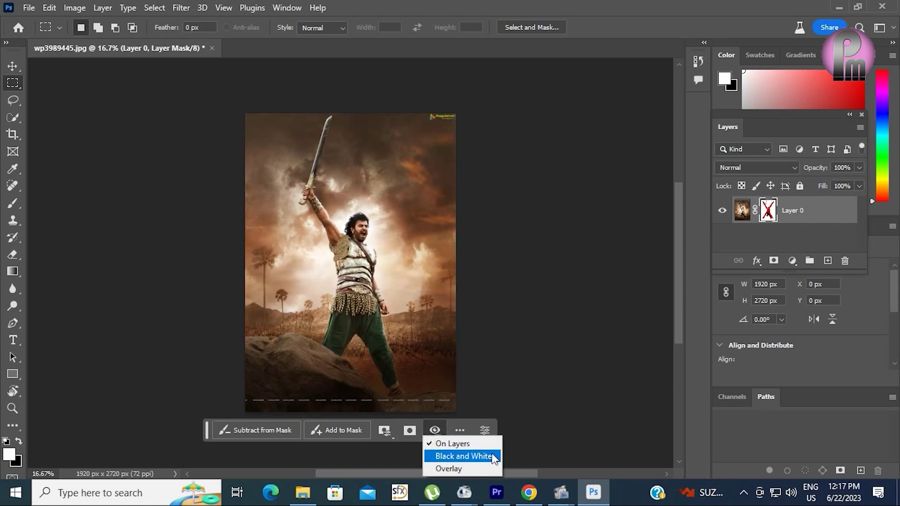
click(204, 433)
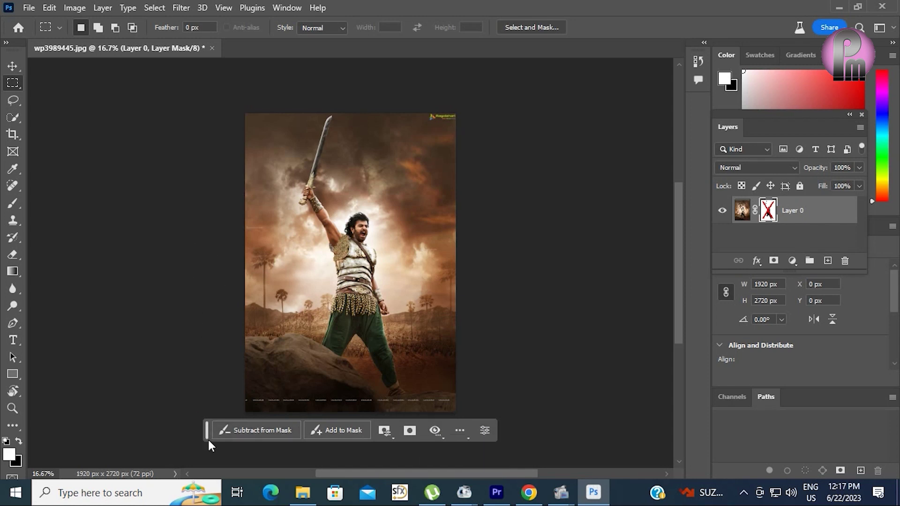
- Pin the contextual task bar, move it above the image, then unpin it
mouse_move(209, 432)
mouse_down()
mouse_move(242, 413)
mouse_move(234, 430)
mouse_up()
click(496, 434)
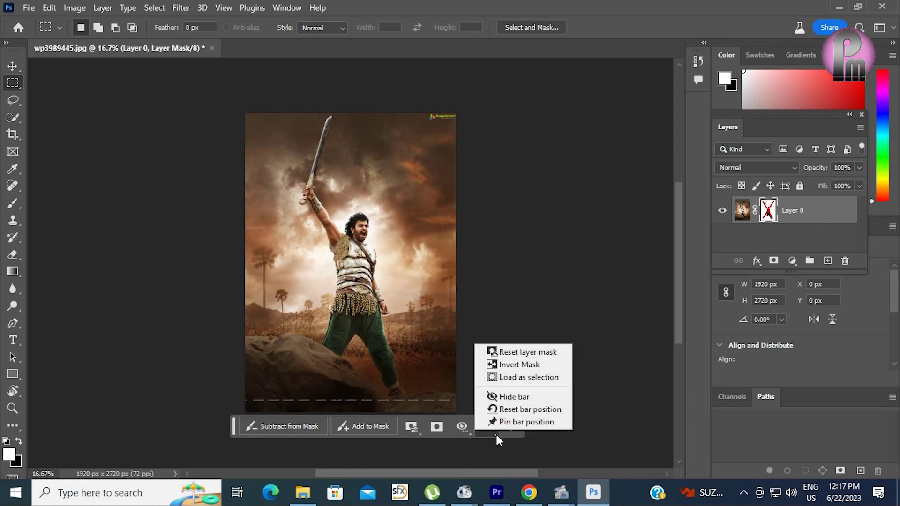
click(522, 421)
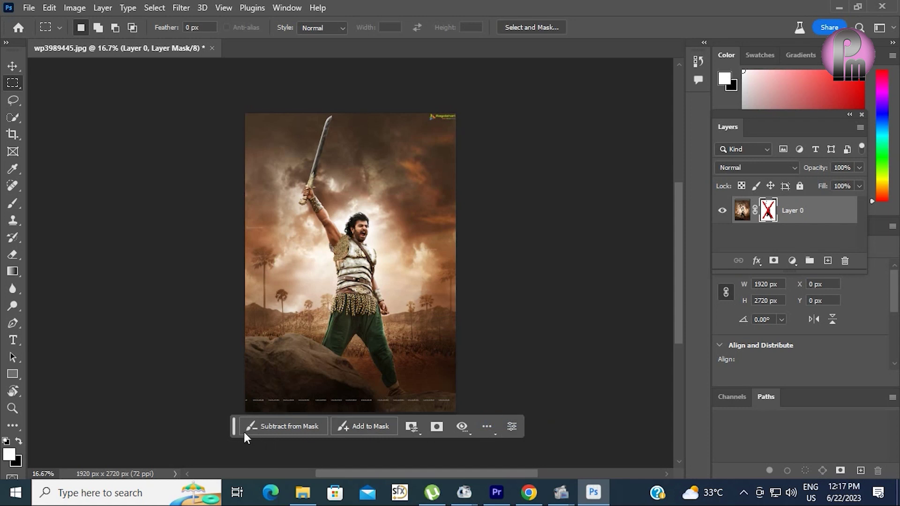
mouse_move(235, 430)
mouse_down()
mouse_move(370, 133)
mouse_move(250, 84)
mouse_up()
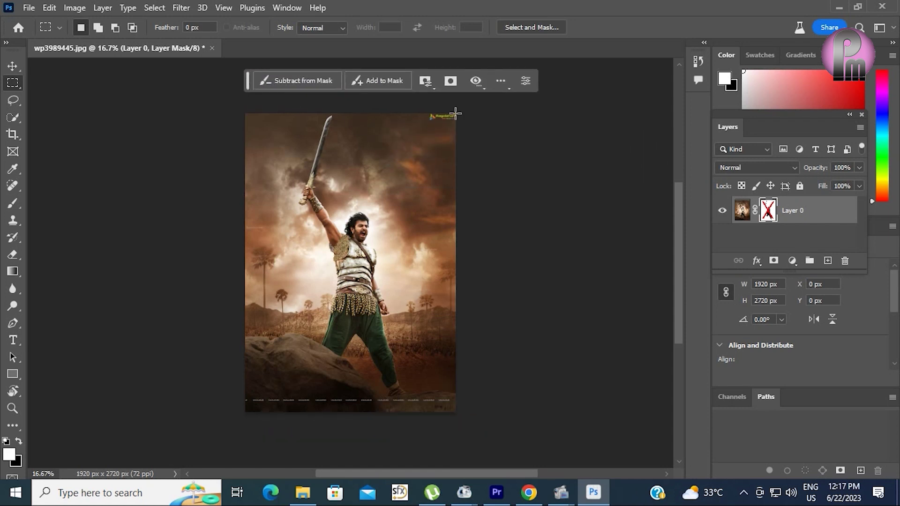
click(510, 86)
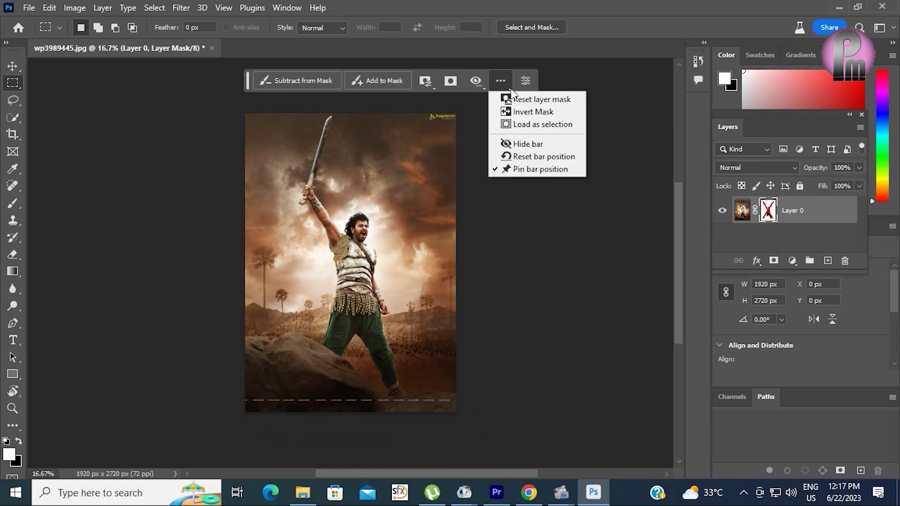
click(578, 171)
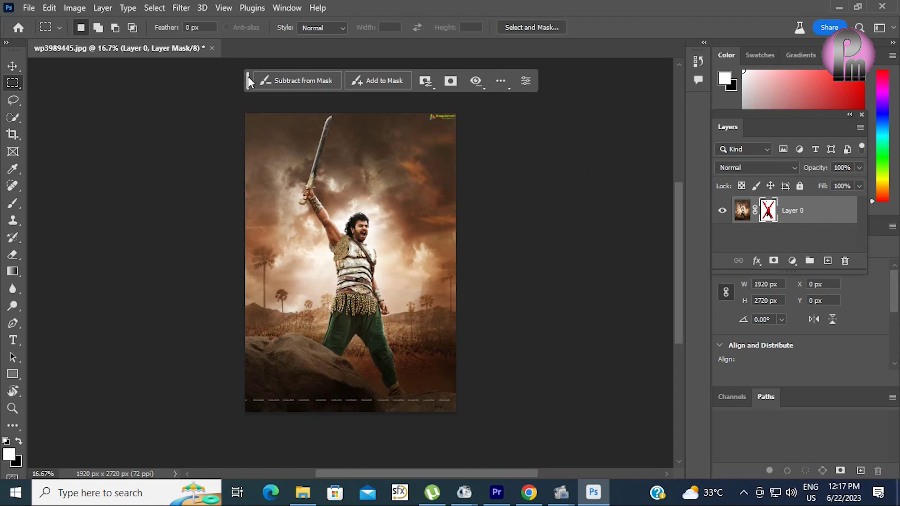
- Hide and reshow the Contextual Task Bar from the Window menu, nudge it higher, and quit Photoshop
click(287, 8)
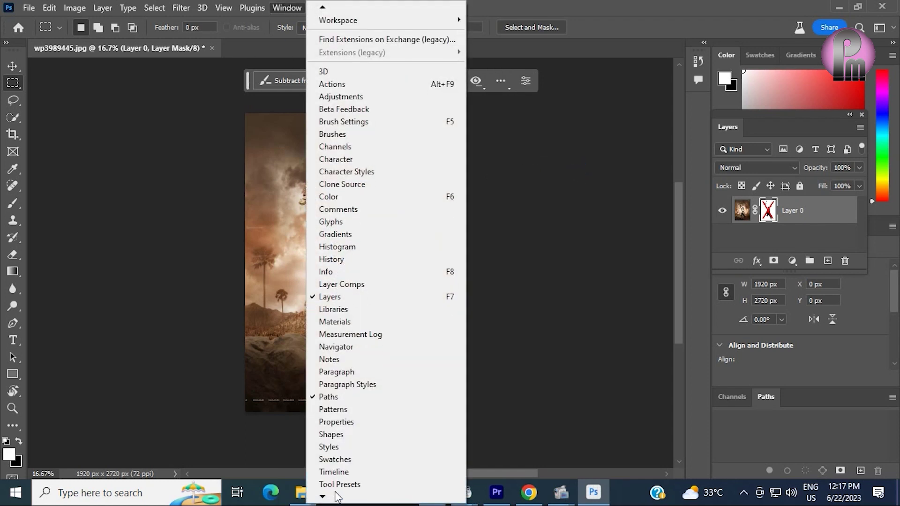
click(358, 466)
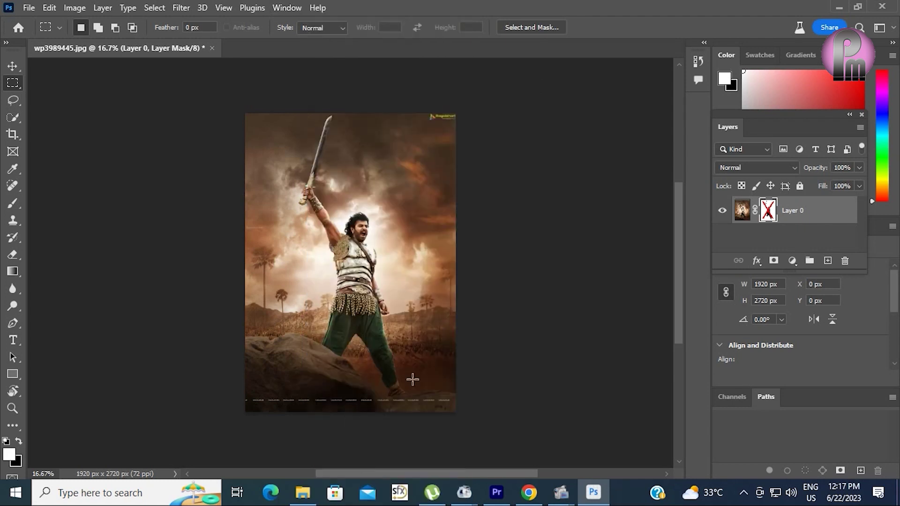
click(288, 8)
click(376, 466)
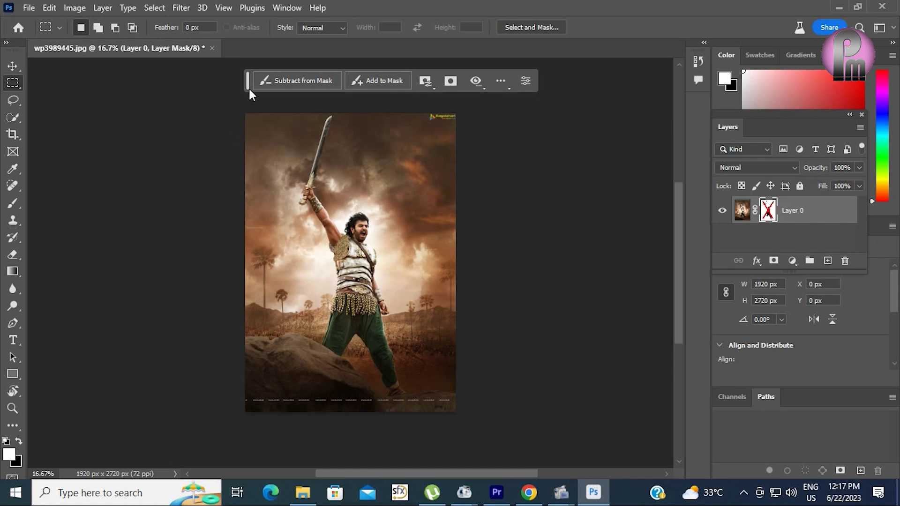
drag(249, 80, 240, 52)
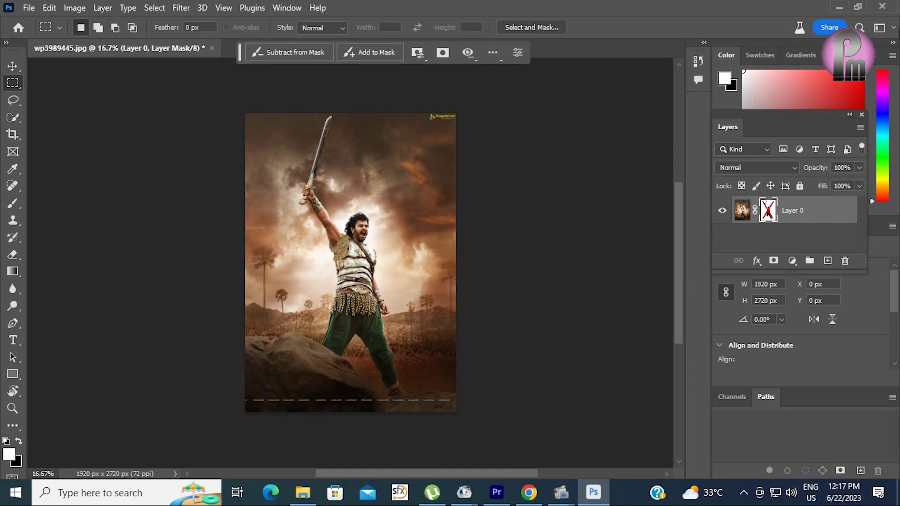
click(882, 7)
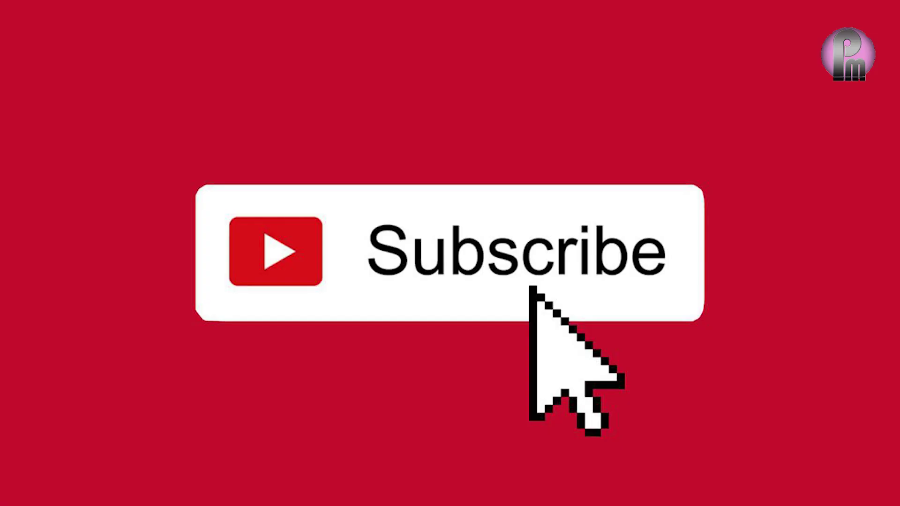